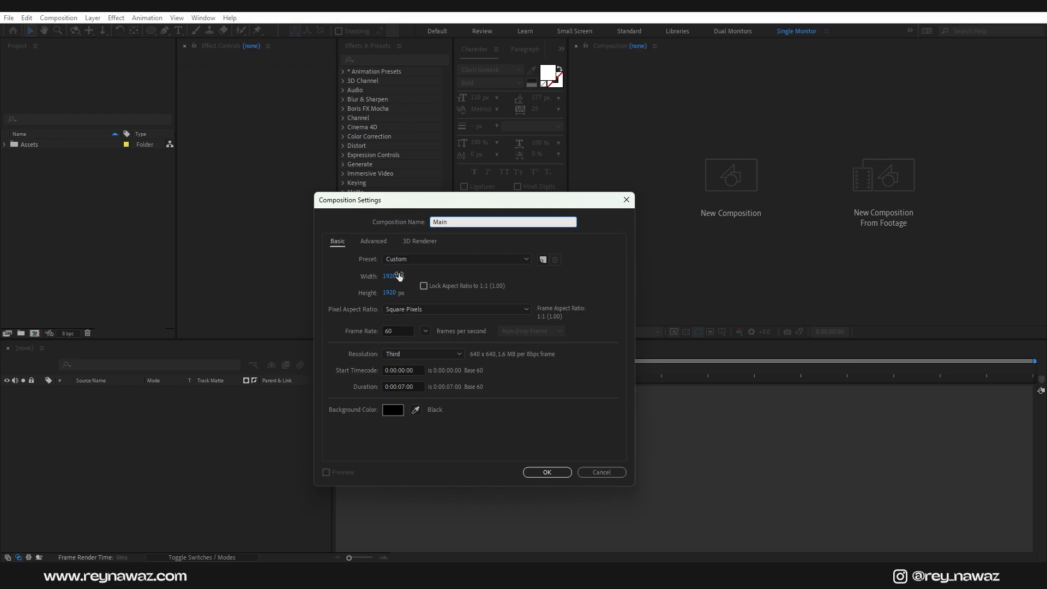
# Step: Create the Main composition at 1920×1080, 60 fps and 7 seconds
pyautogui.click(390, 276)
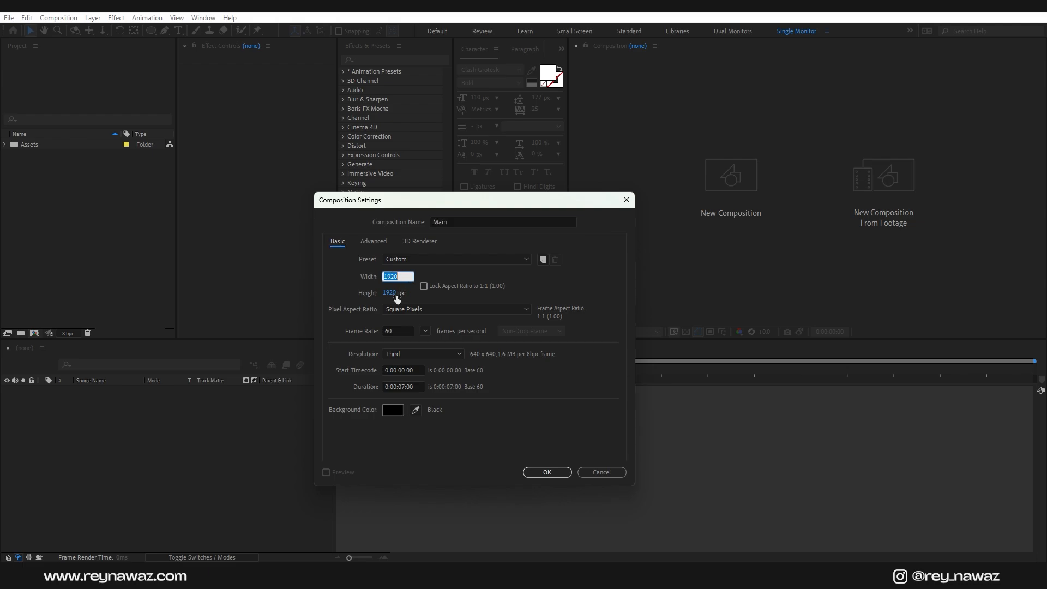
pyautogui.click(396, 295)
pyautogui.write('1080')
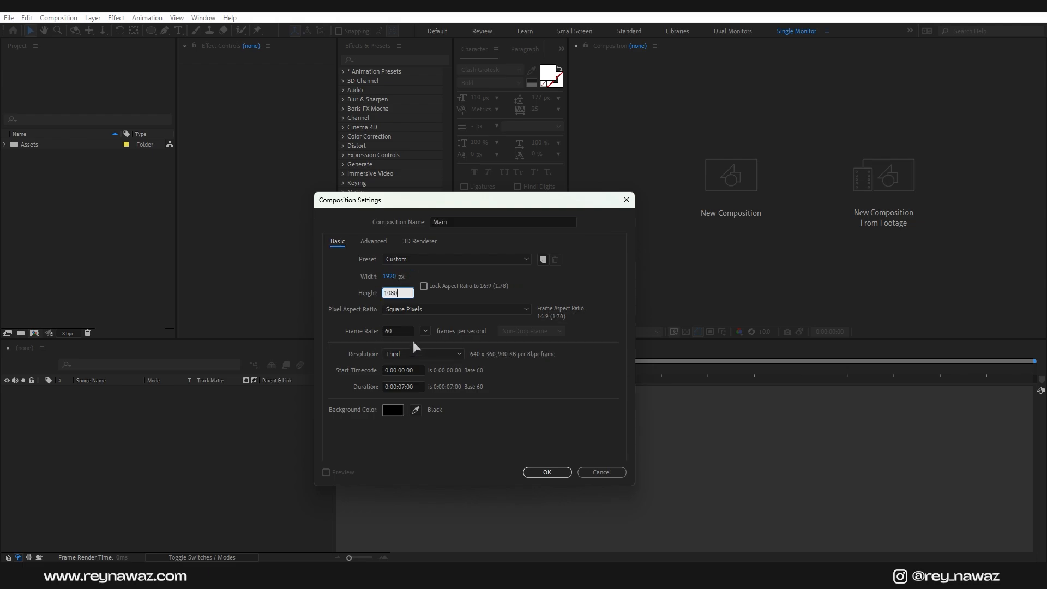
pyautogui.click(399, 331)
pyautogui.click(419, 387)
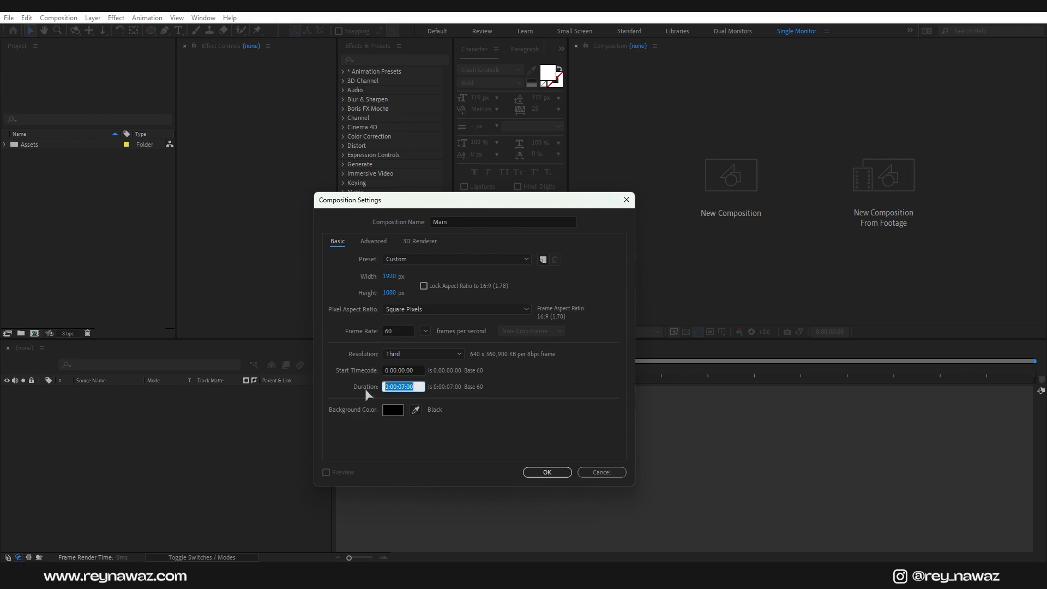
pyautogui.click(547, 472)
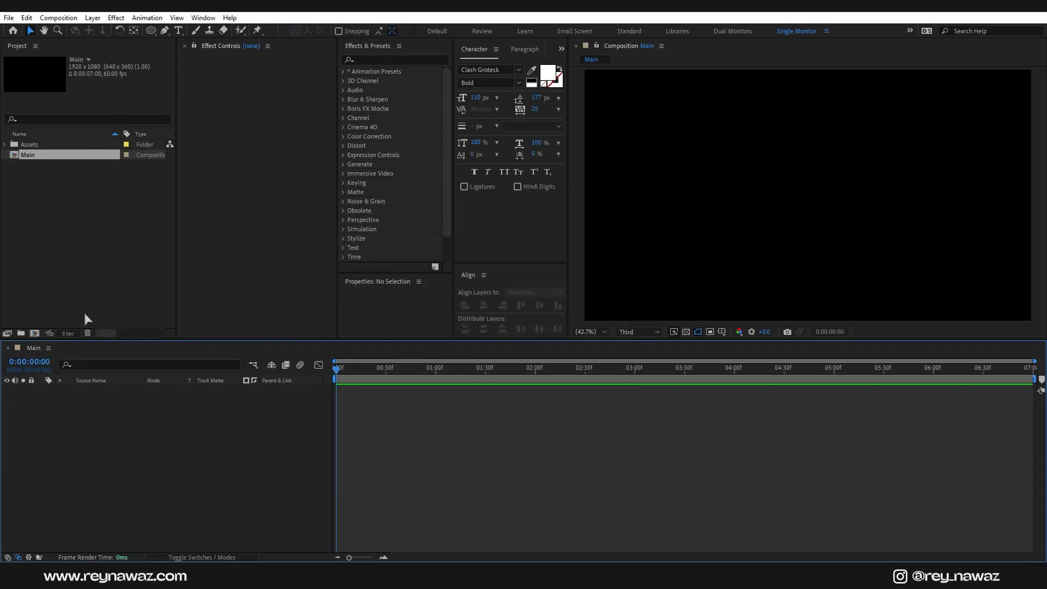
# Step: Create a square 1920×1920 composition named Media, 60 fps and 7 seconds
pyautogui.click(34, 334)
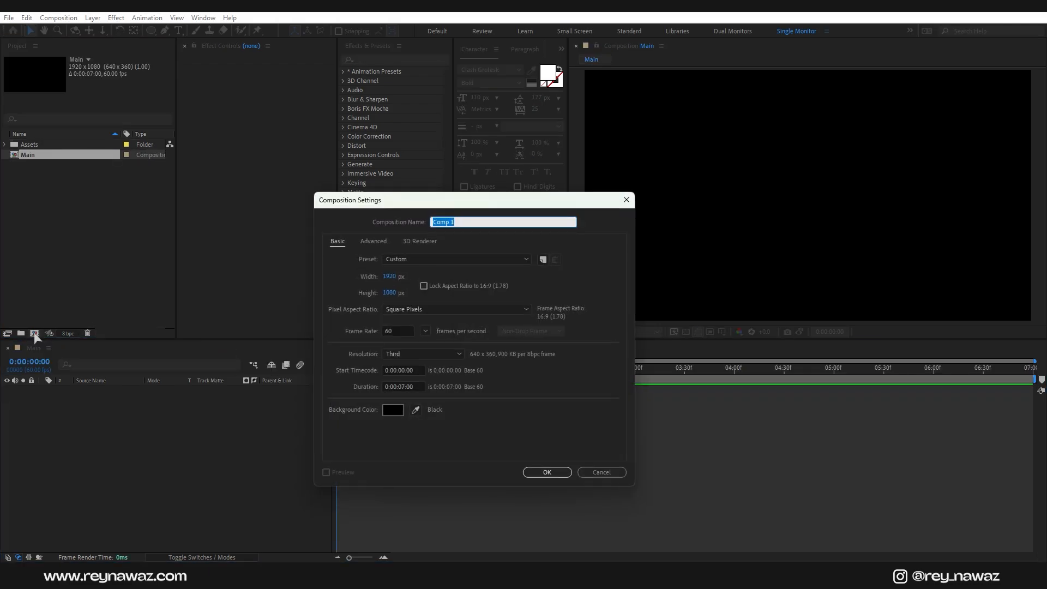
pyautogui.write('Media')
pyautogui.click(387, 276)
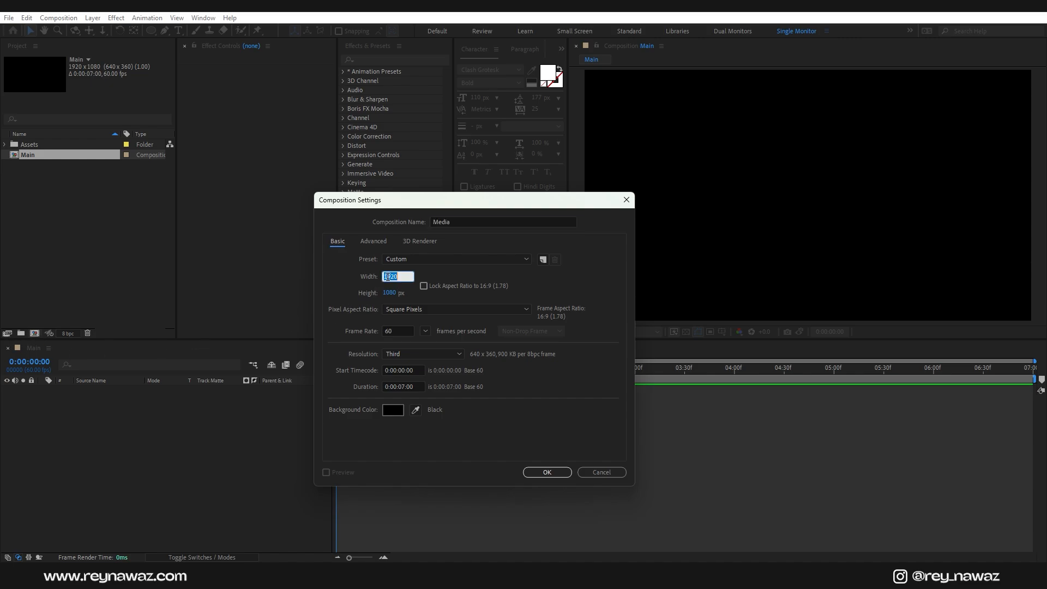
pyautogui.click(390, 292)
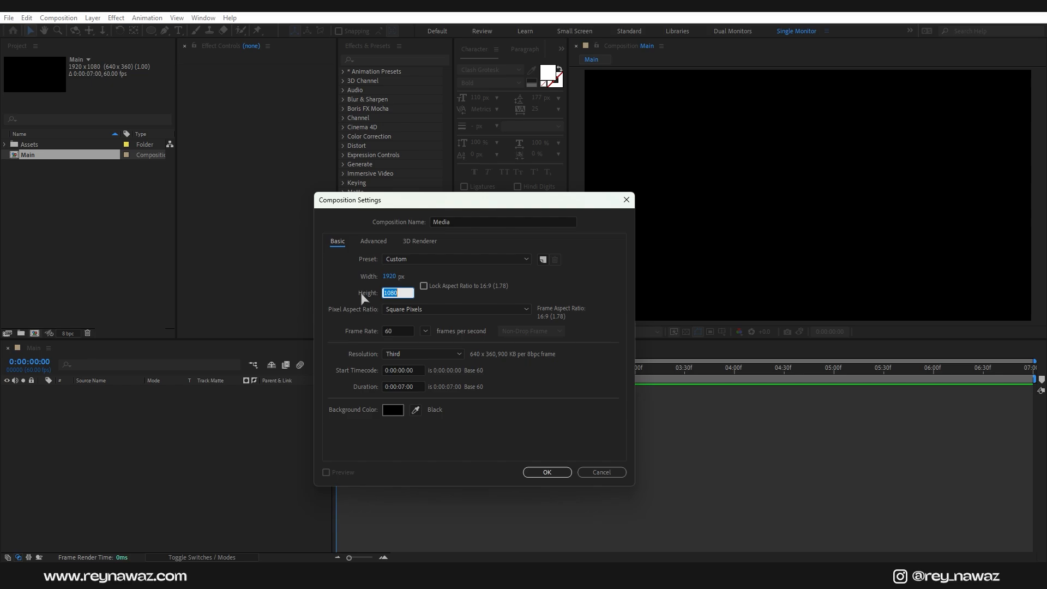
pyautogui.write('1920')
pyautogui.click(393, 327)
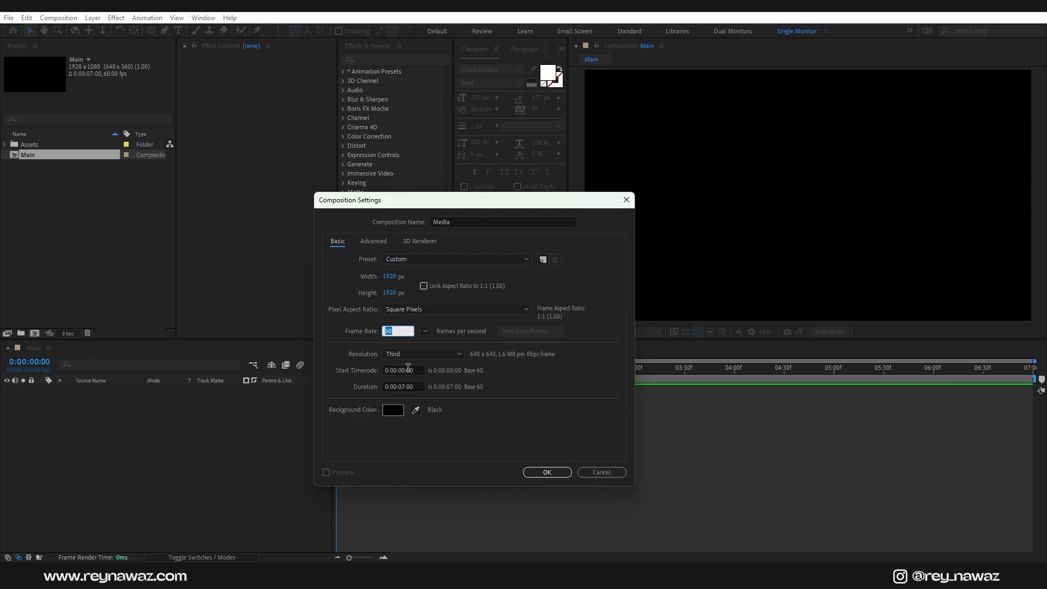
pyautogui.click(417, 386)
pyautogui.click(549, 473)
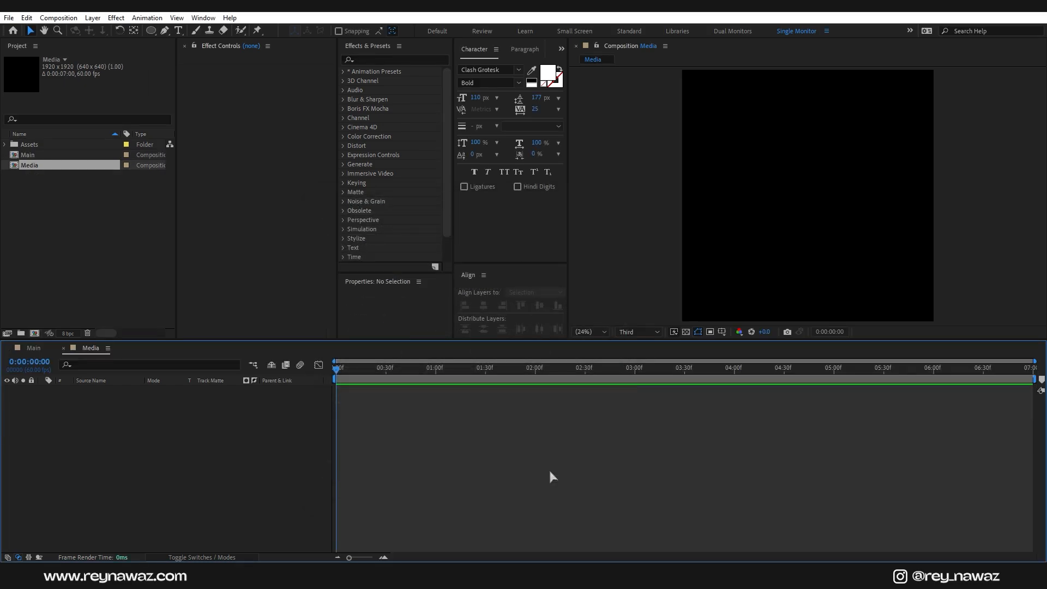
# Step: Add Image_01.jpg to Media, scale it to 60% and reposition it to frame the woman
pyautogui.click(6, 146)
pyautogui.moveTo(49, 155); pyautogui.dragTo(165, 456)
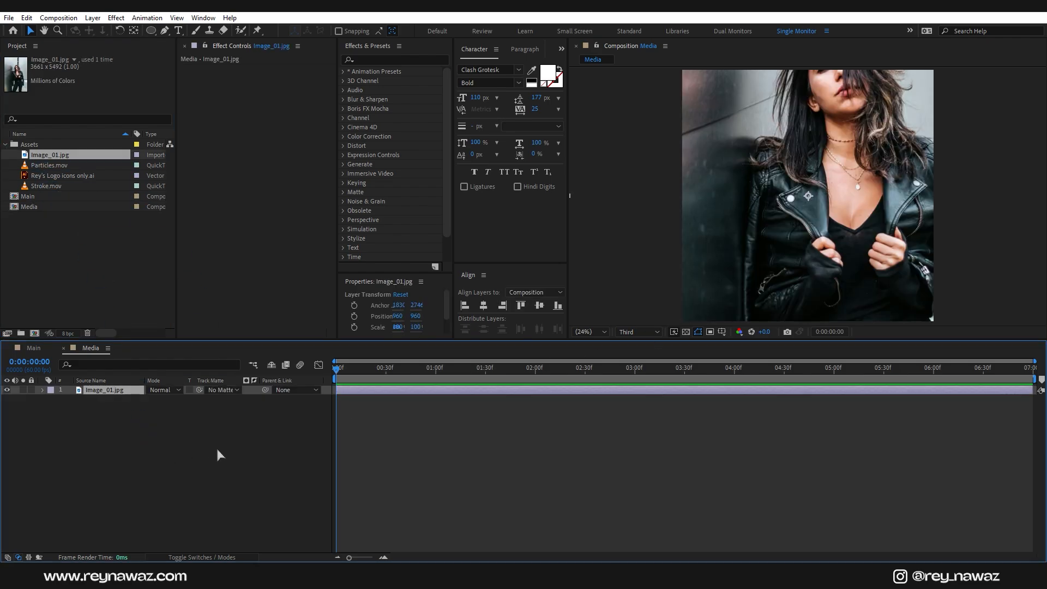
pyautogui.press('s')
pyautogui.moveTo(185, 402); pyautogui.dragTo(170, 407)
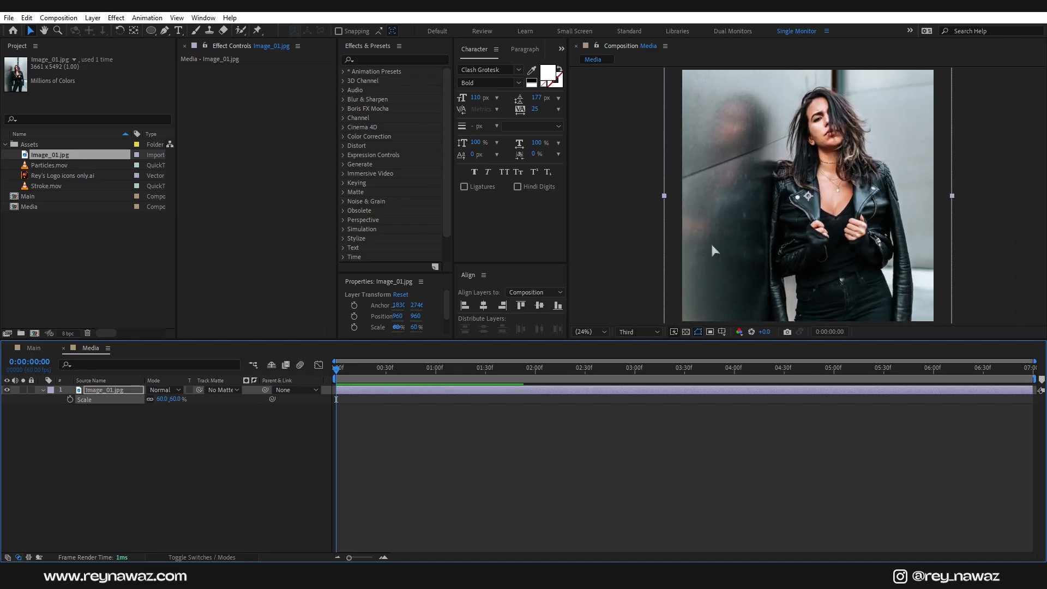
pyautogui.moveTo(851, 179); pyautogui.dragTo(835, 201)
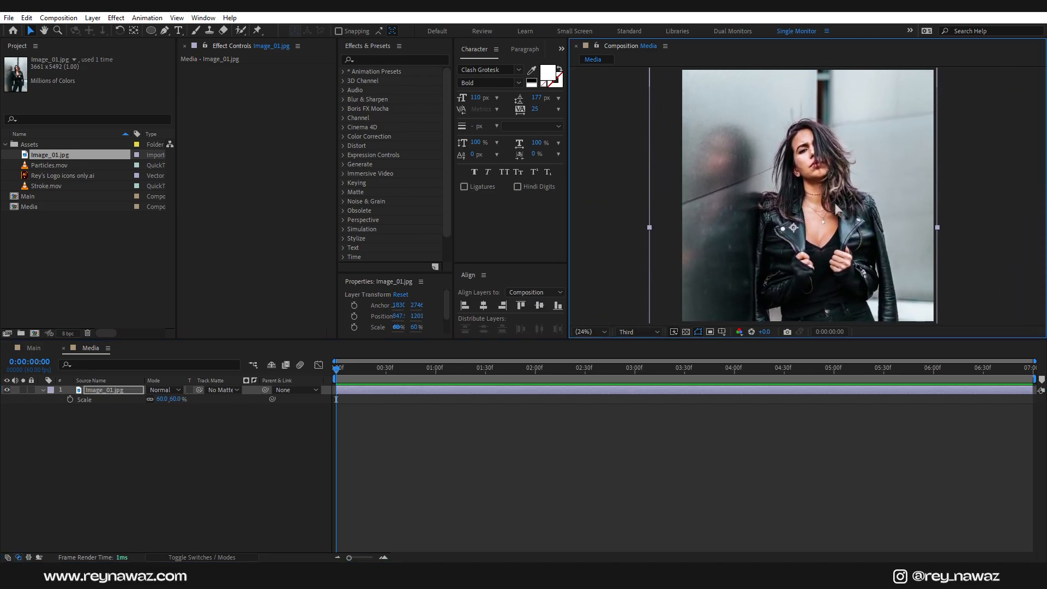
# Step: In Main, turn on title/action-safe guides and draw a red ellipse left of centre
pyautogui.click(33, 348)
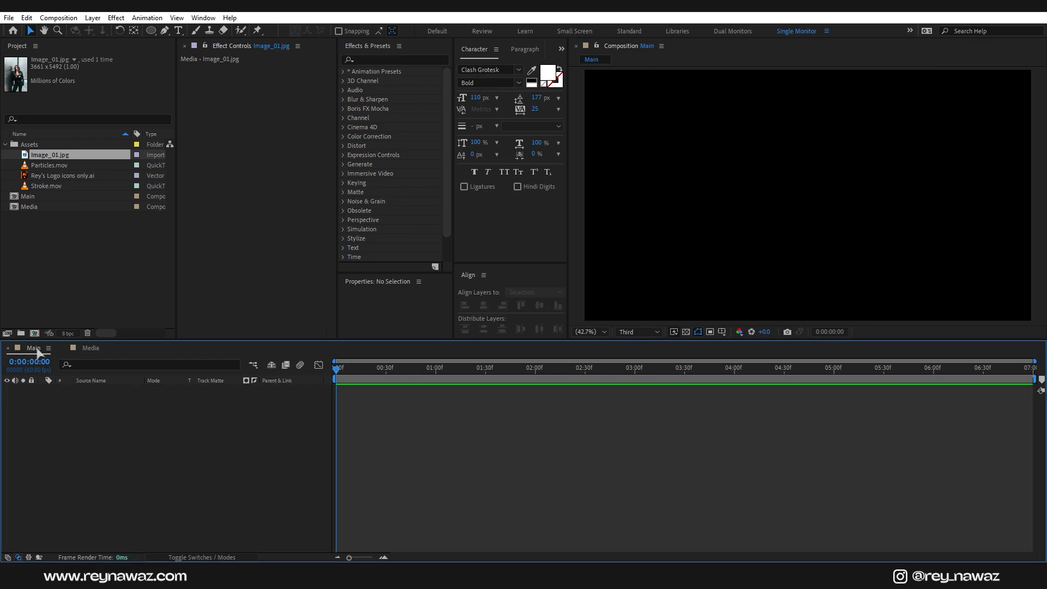
pyautogui.click(151, 31)
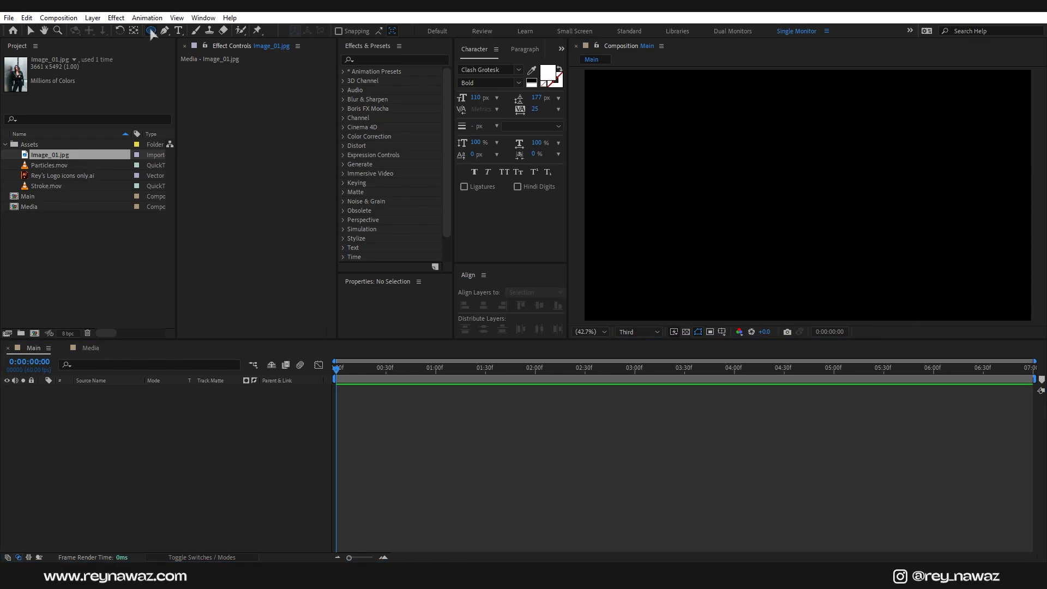
pyautogui.click(191, 56)
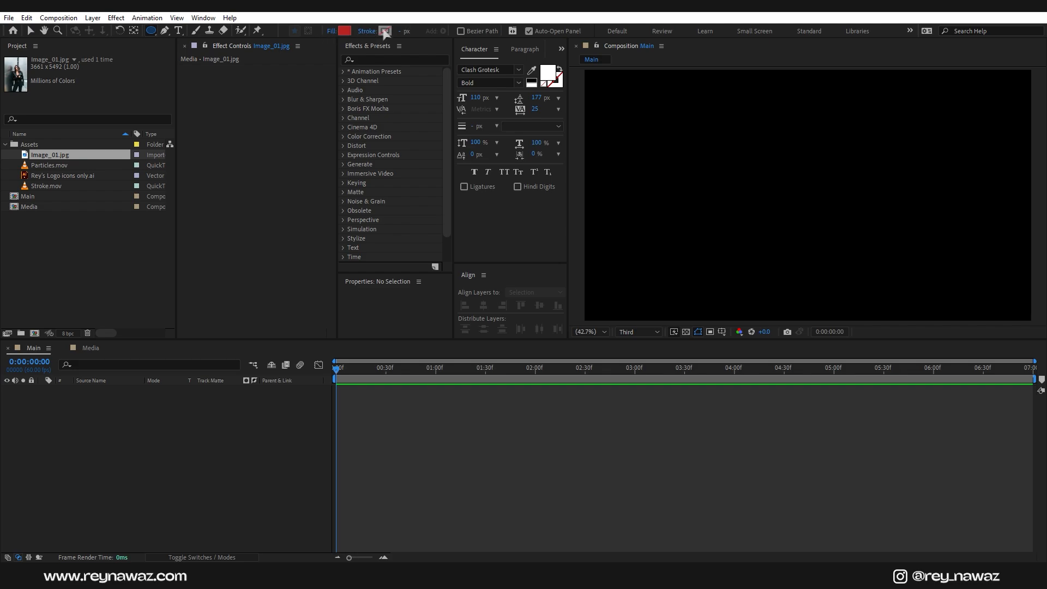
pyautogui.click(722, 332)
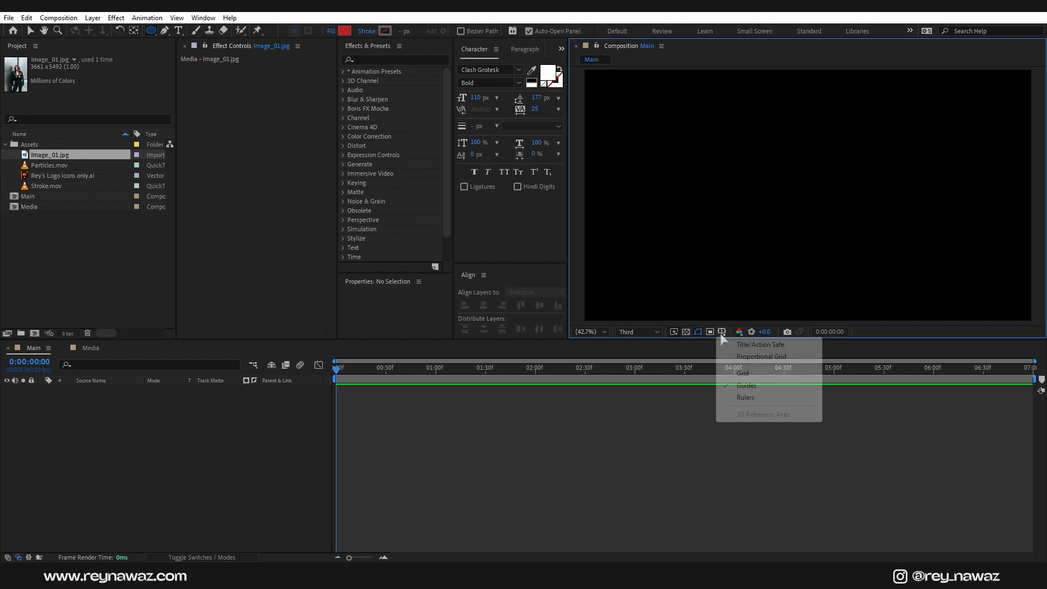
pyautogui.click(745, 349)
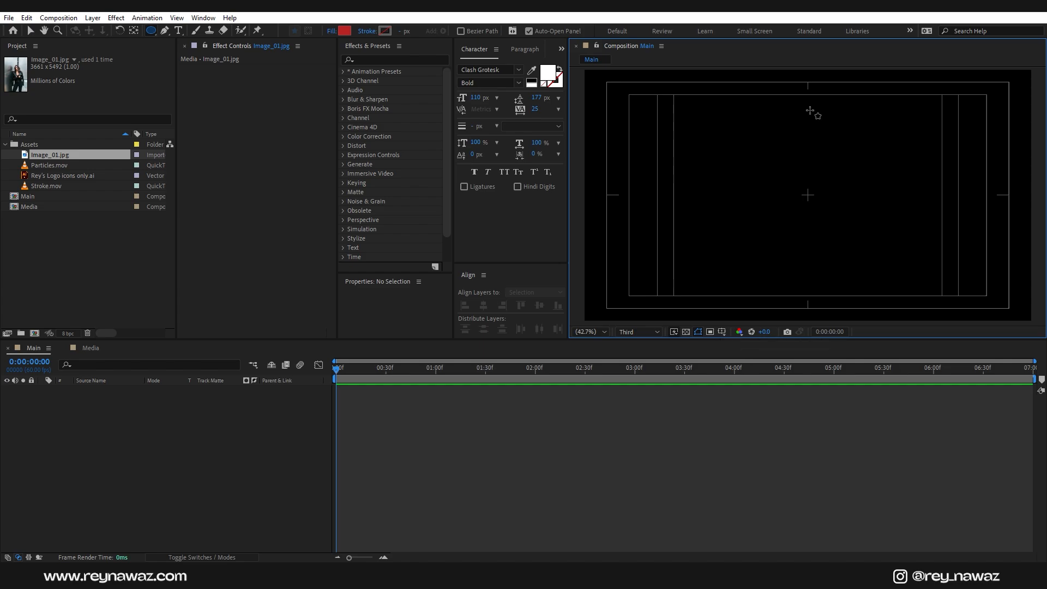
pyautogui.moveTo(807, 114); pyautogui.dragTo(674, 295)
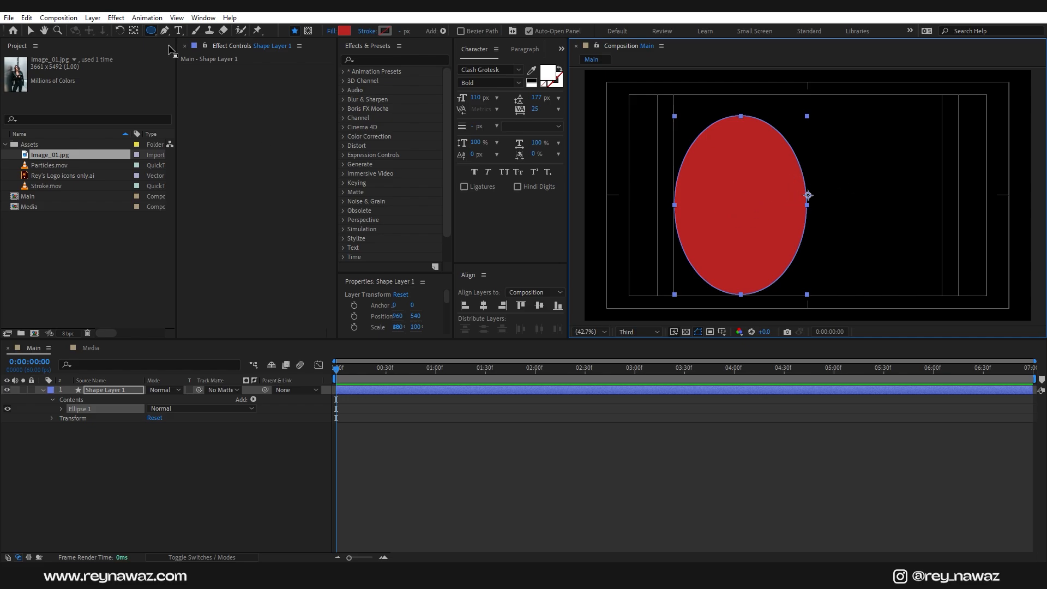
# Step: Centre the ellipse's anchor point and rename the shape layer to Map
pyautogui.doubleClick(133, 30)
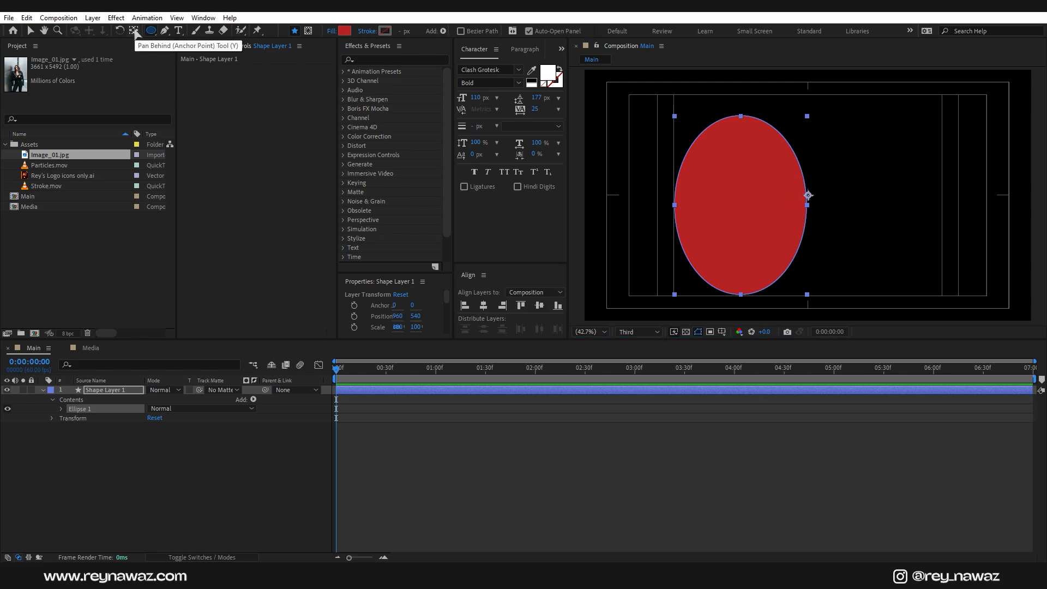
pyautogui.click(121, 391)
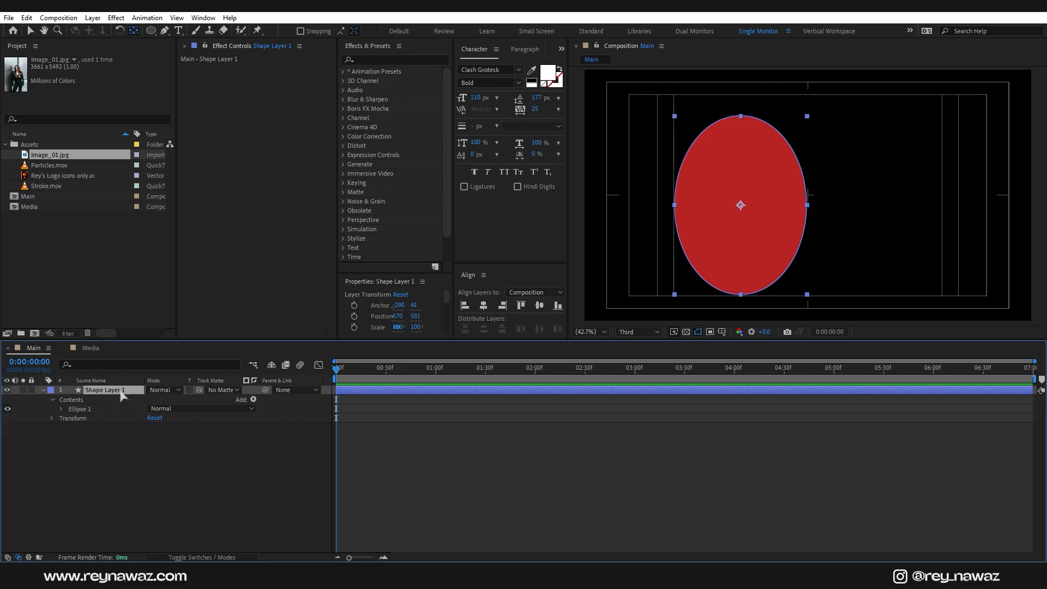
pyautogui.press('Return')
pyautogui.write('Map')
pyautogui.press('Return')
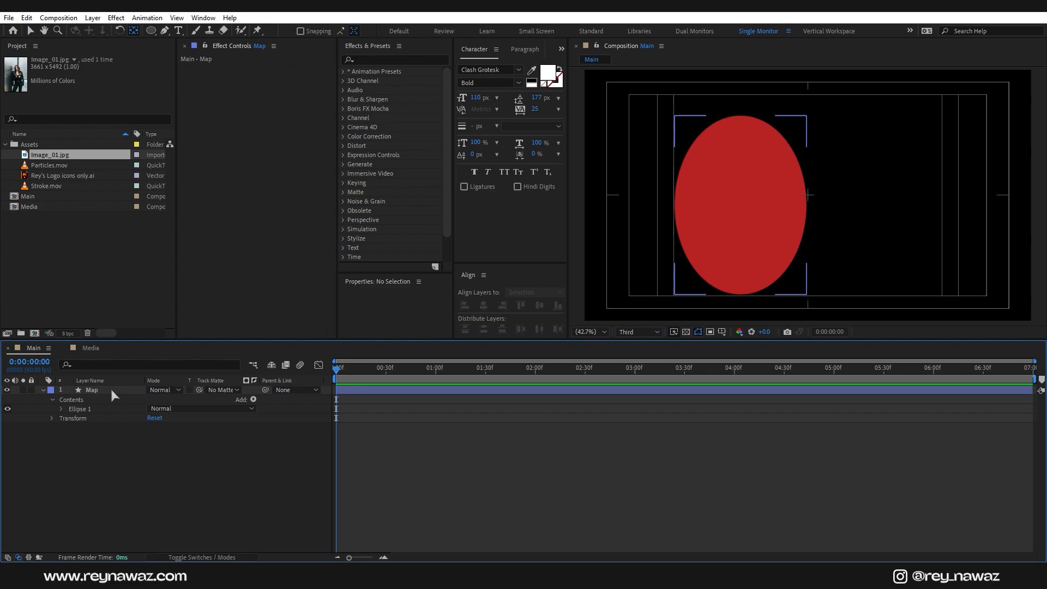
# Step: Rotate Map to 37° and move it up toward the upper left
pyautogui.press('r')
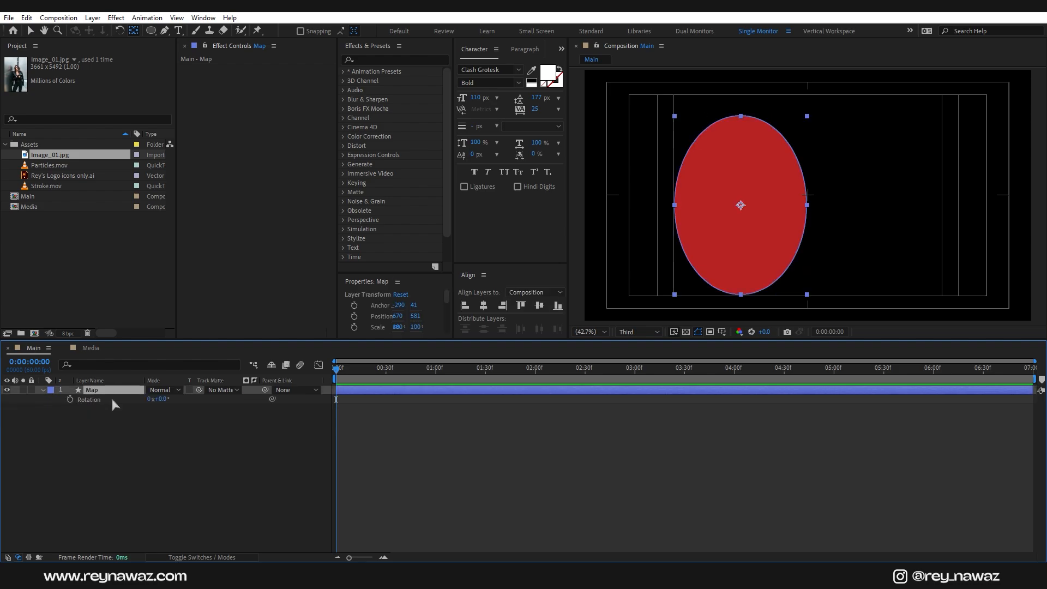
pyautogui.moveTo(165, 404); pyautogui.dragTo(185, 404)
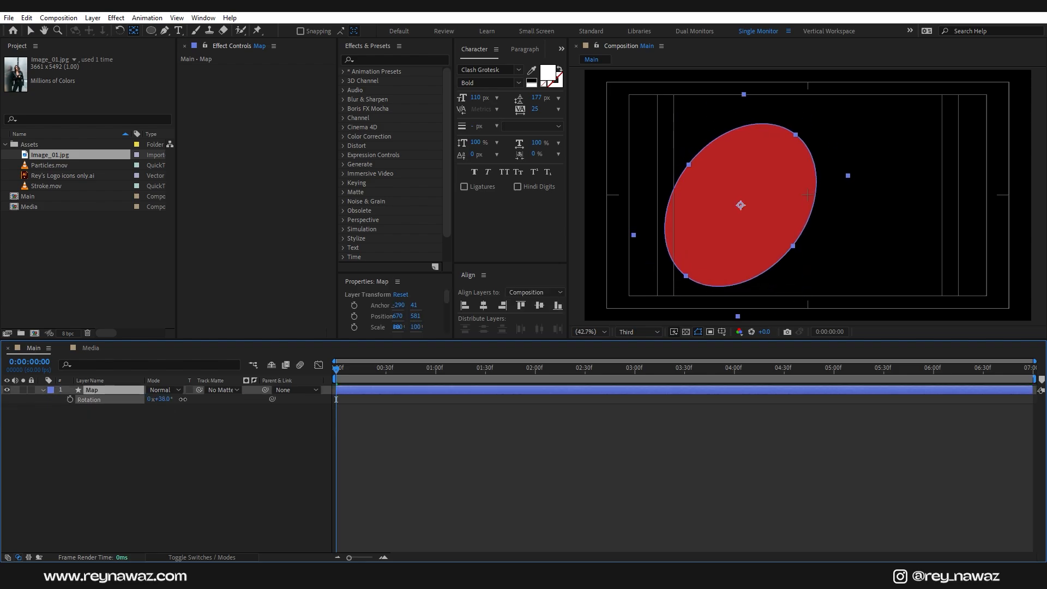
pyautogui.press('v')
pyautogui.moveTo(767, 243); pyautogui.dragTo(749, 215)
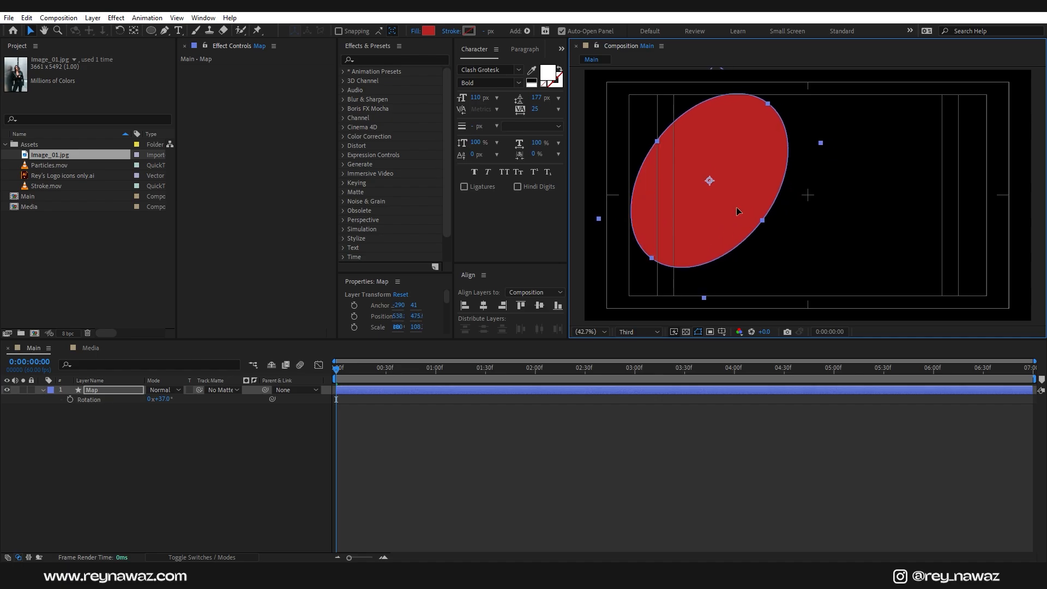
pyautogui.moveTo(737, 208); pyautogui.dragTo(735, 207)
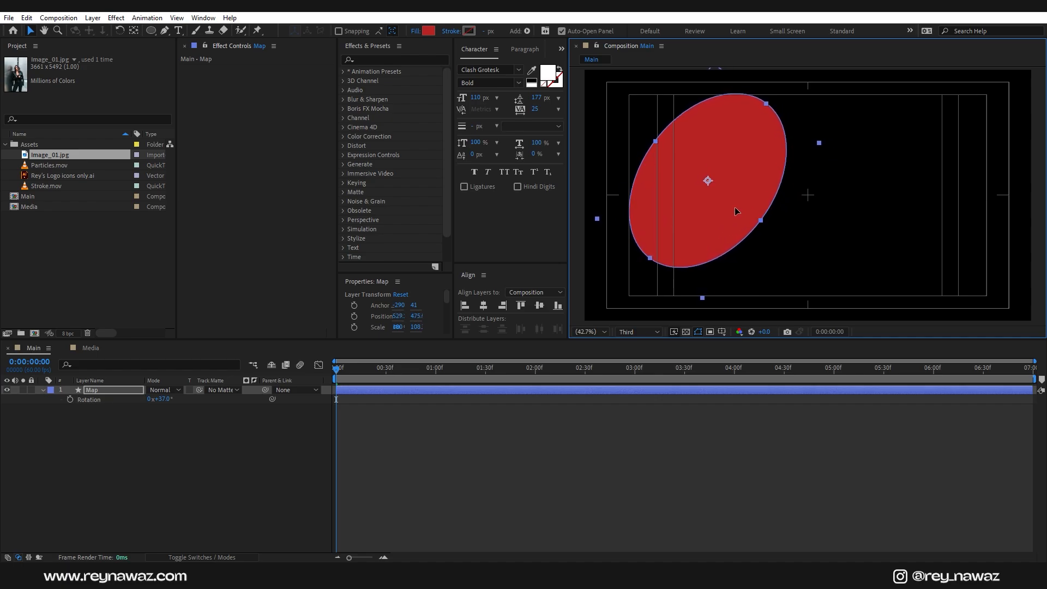
pyautogui.rightClick(190, 436)
# Step: Add a 1920×1080 solid named BG and place it beneath the Map layer
pyautogui.moveTo(245, 302)
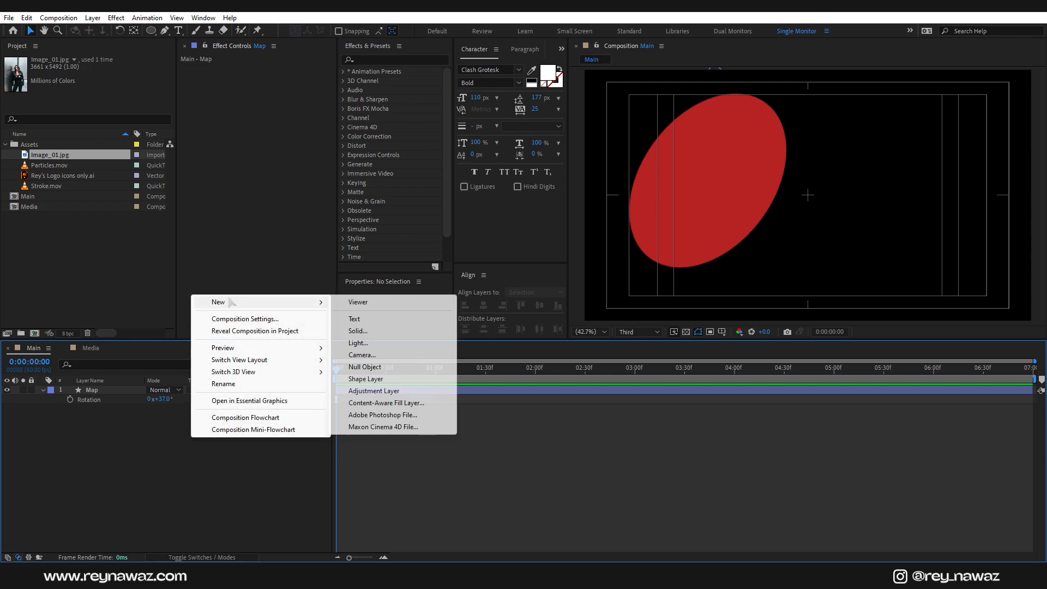
pyautogui.click(357, 331)
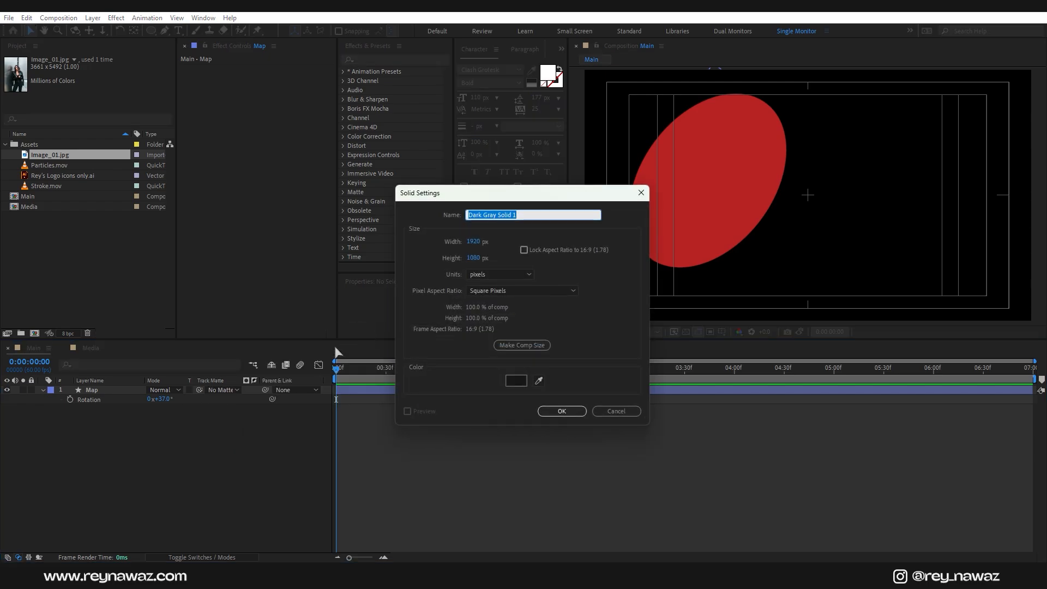
pyautogui.write('BG')
pyautogui.click(561, 411)
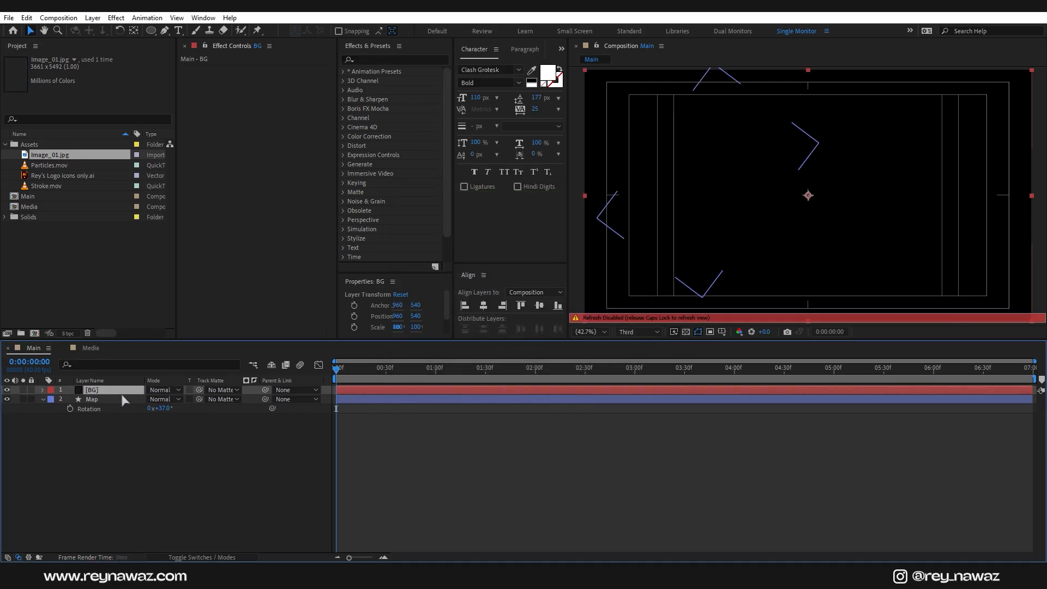
pyautogui.moveTo(121, 390); pyautogui.dragTo(131, 418)
pyautogui.press('capslock')
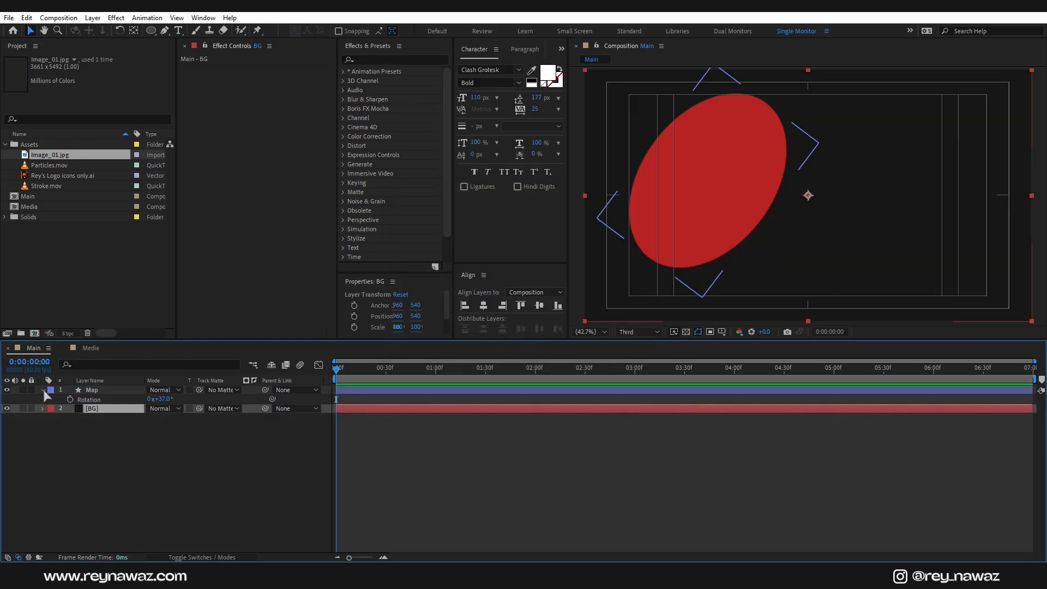
pyautogui.click(43, 390)
pyautogui.click(90, 428)
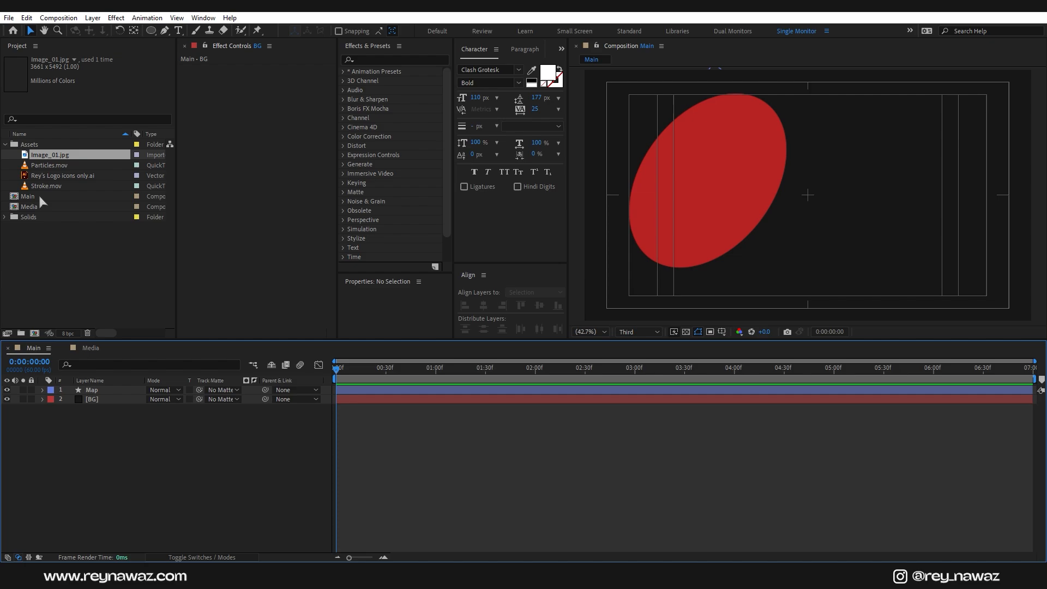
# Step: Add the Media composition above Map and use Map as its track matte
pyautogui.moveTo(38, 206); pyautogui.dragTo(105, 387)
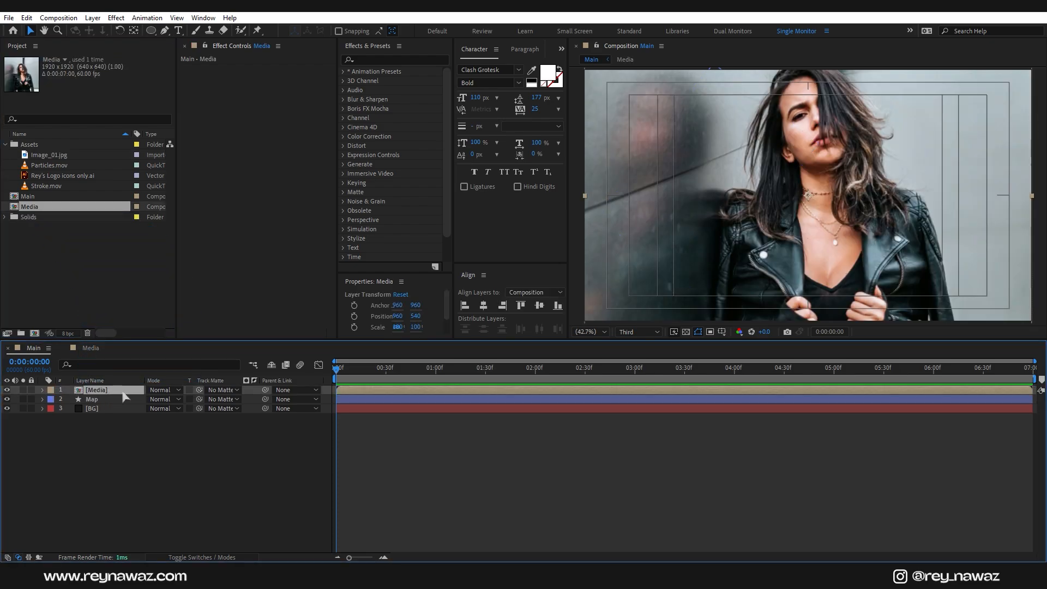
pyautogui.click(221, 390)
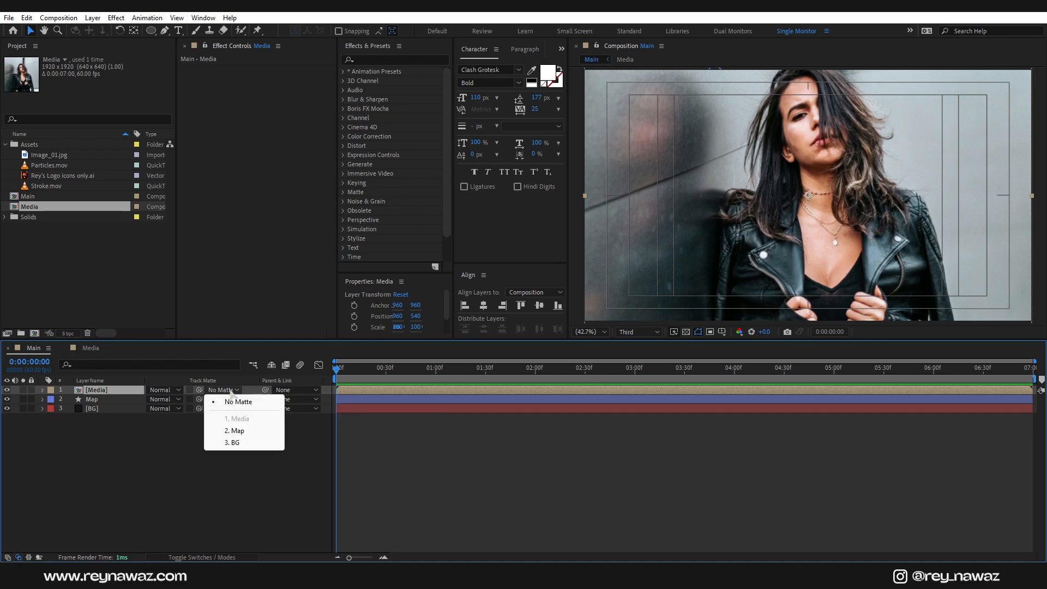
pyautogui.click(237, 431)
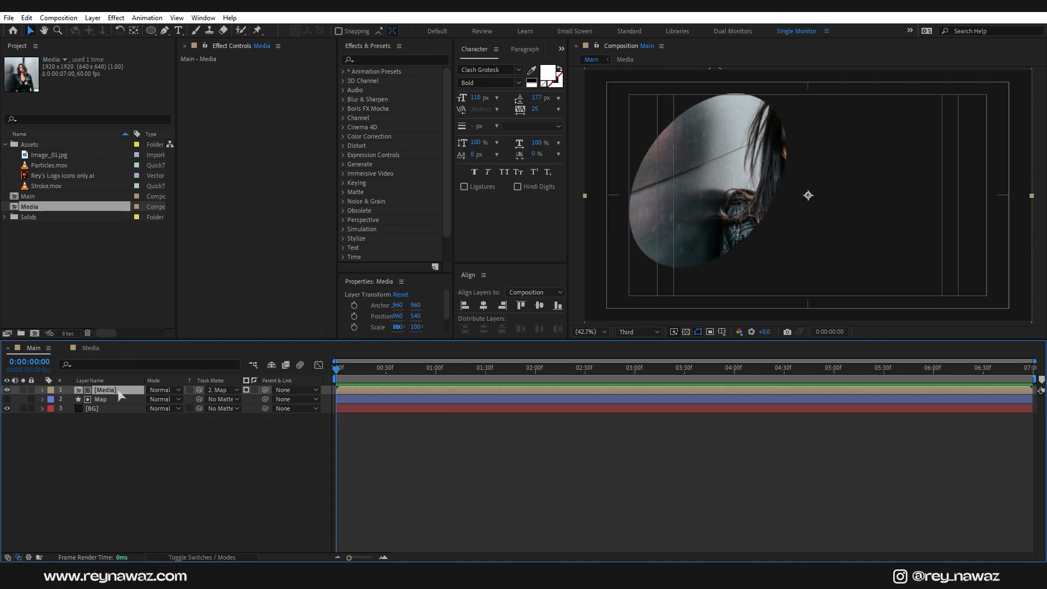
# Step: Scale the matted photo to 52% and shift it left inside the oval
pyautogui.press('s')
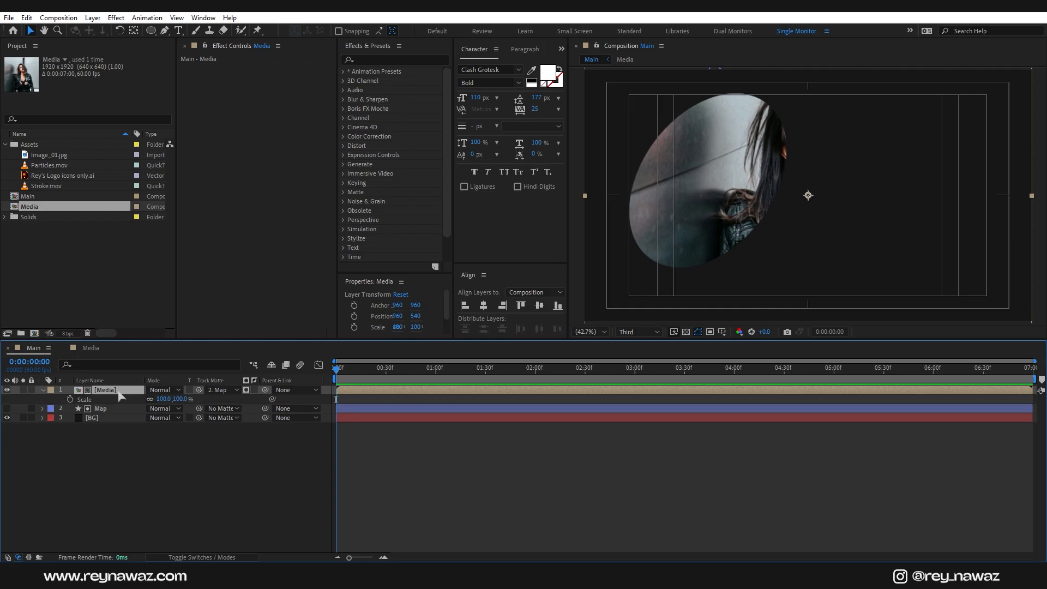
pyautogui.moveTo(164, 400); pyautogui.dragTo(138, 402)
pyautogui.moveTo(859, 204); pyautogui.dragTo(766, 198)
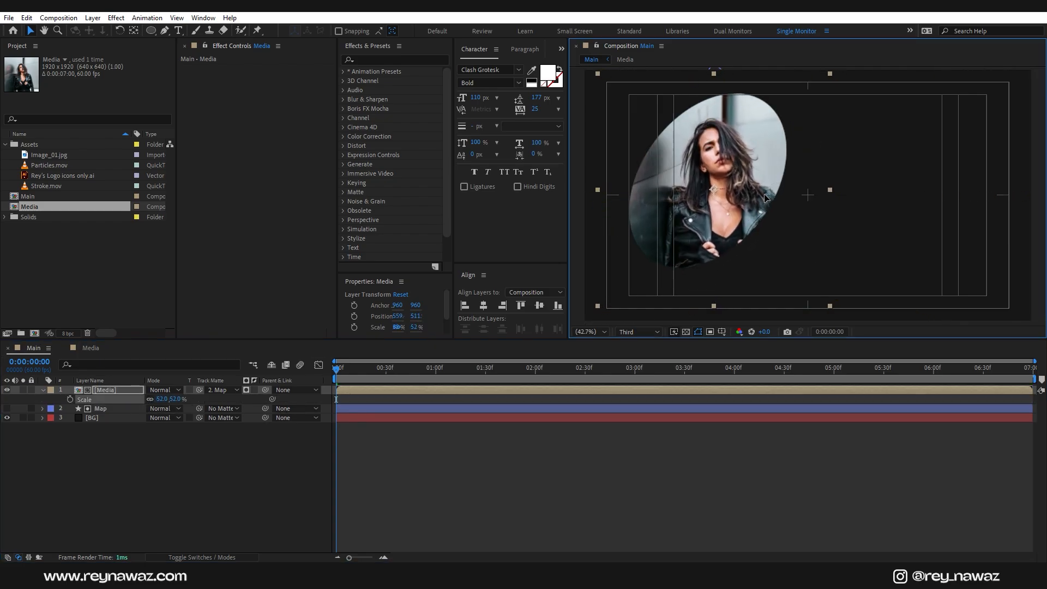
pyautogui.click(148, 471)
pyautogui.click(114, 390)
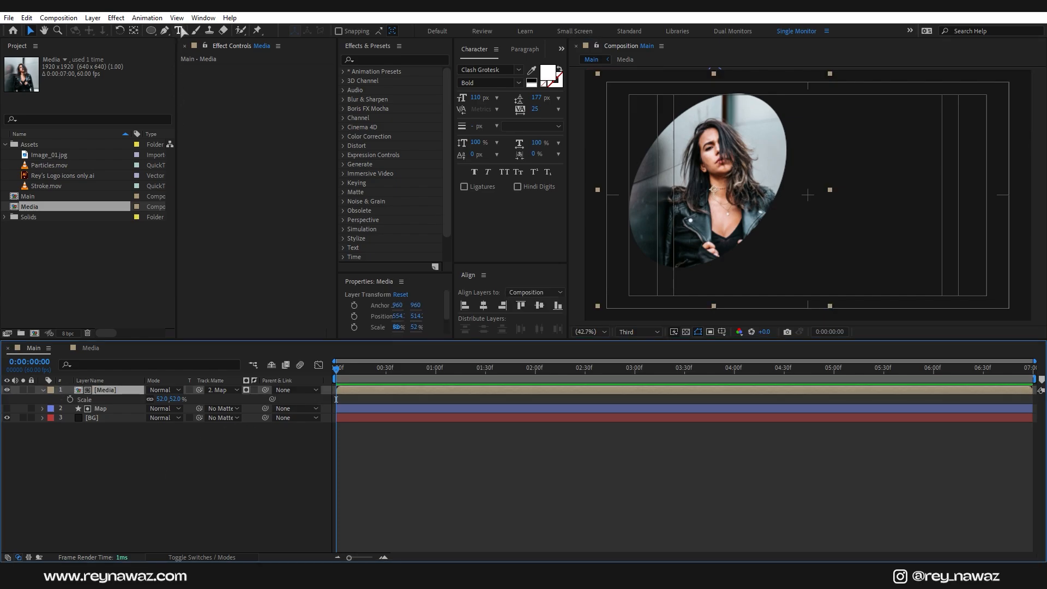
pyautogui.click(179, 30)
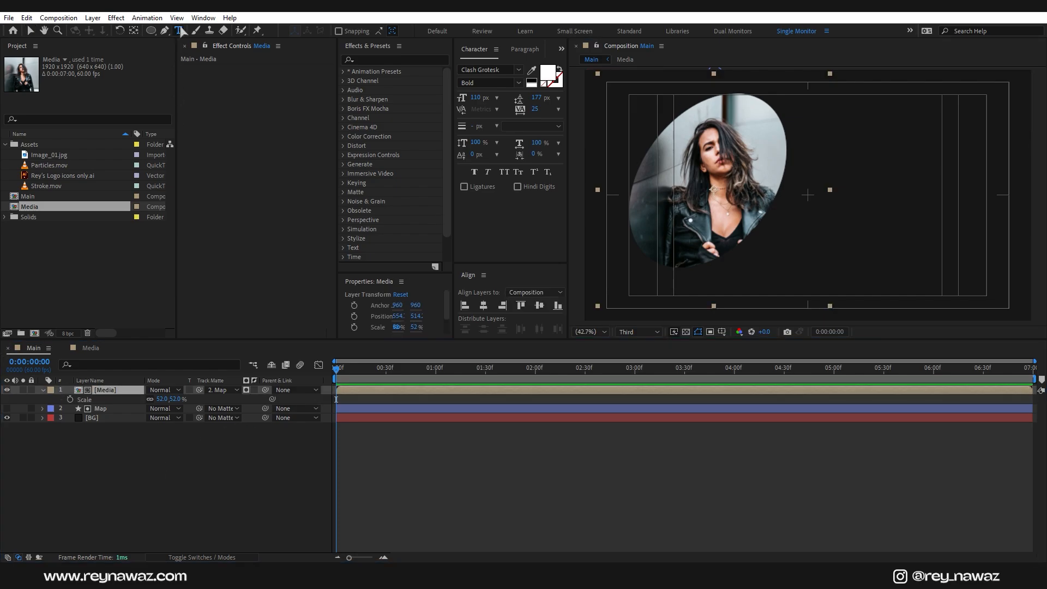
# Step: Type the title URBAN right of the photo and add a SLIDESHOW copy beneath it
pyautogui.click(812, 167)
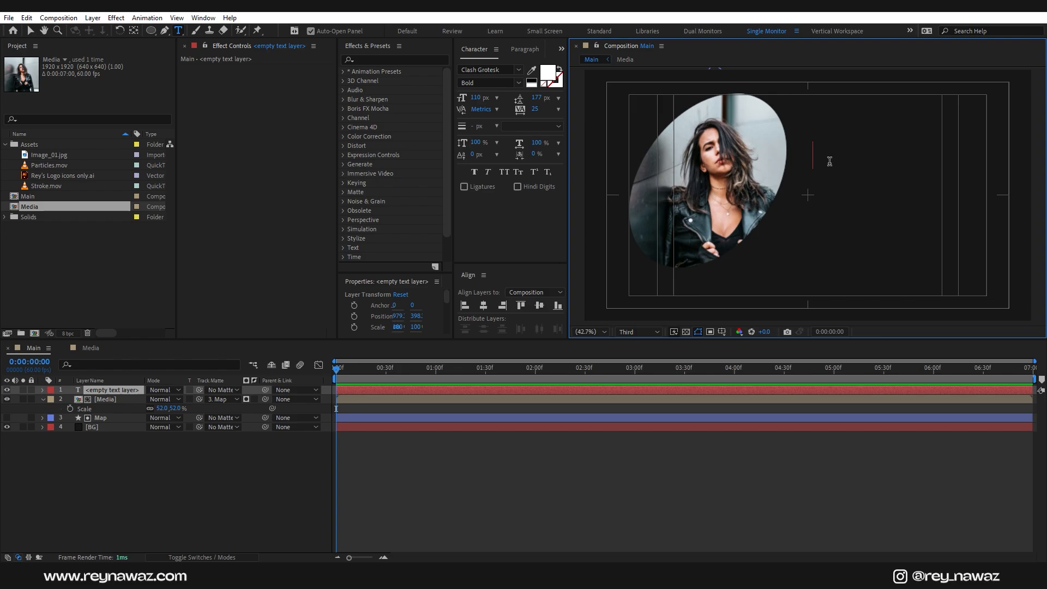
pyautogui.write('URBAN')
pyautogui.press('Escape')
pyautogui.press('v')
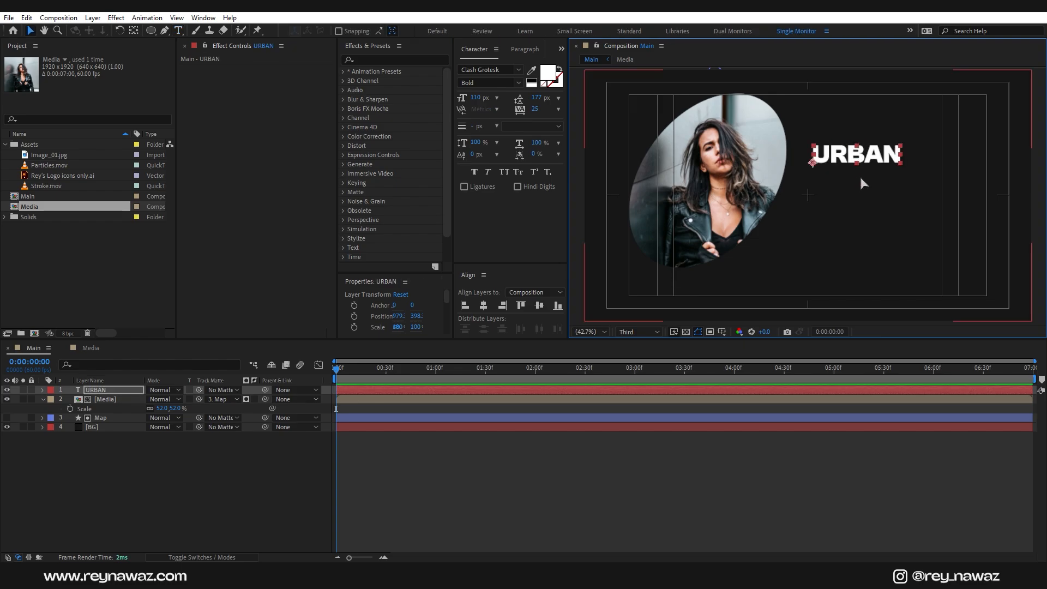
pyautogui.hotkey('ctrl', 'd')
pyautogui.moveTo(871, 158); pyautogui.dragTo(871, 184)
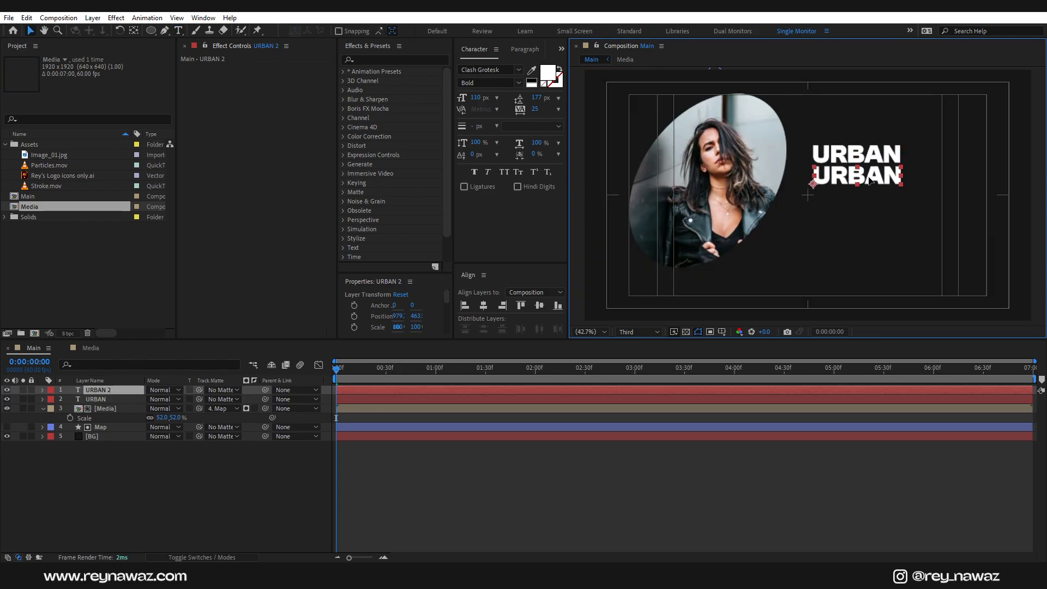
pyautogui.doubleClick(870, 177)
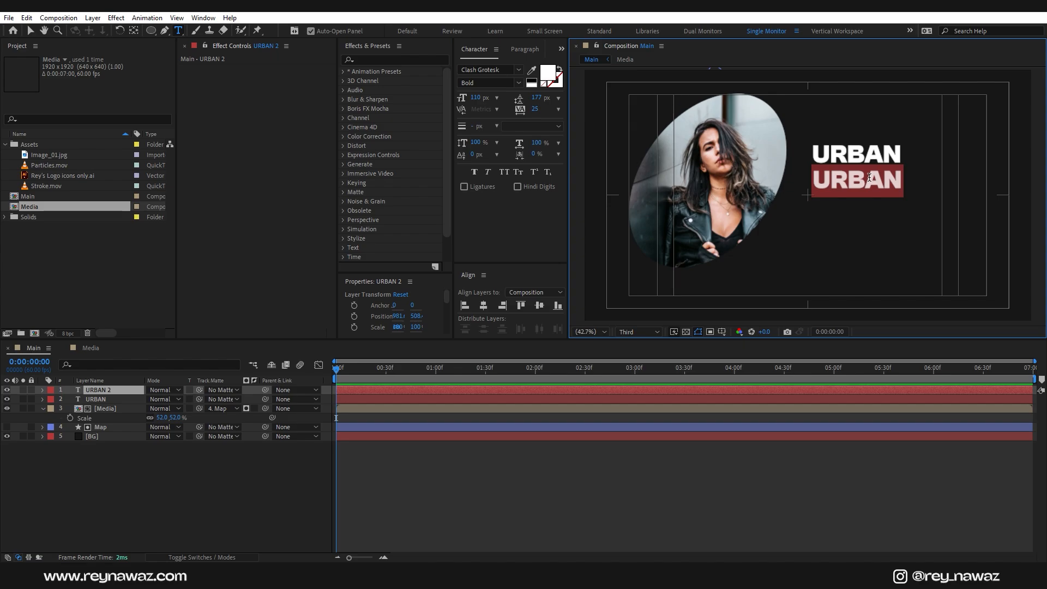
pyautogui.write('SLIDESHOW')
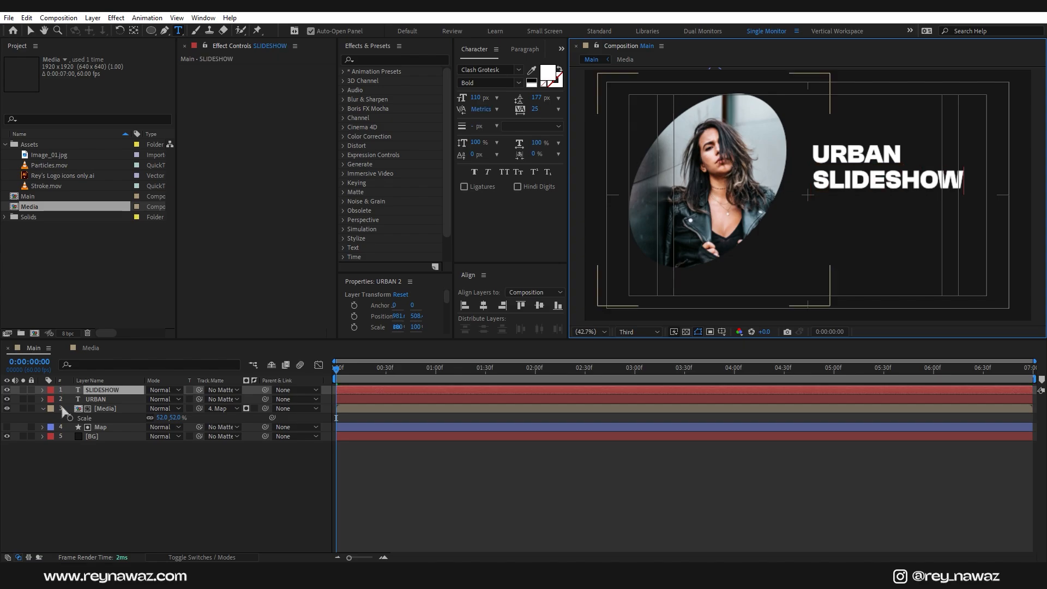
pyautogui.click(107, 394)
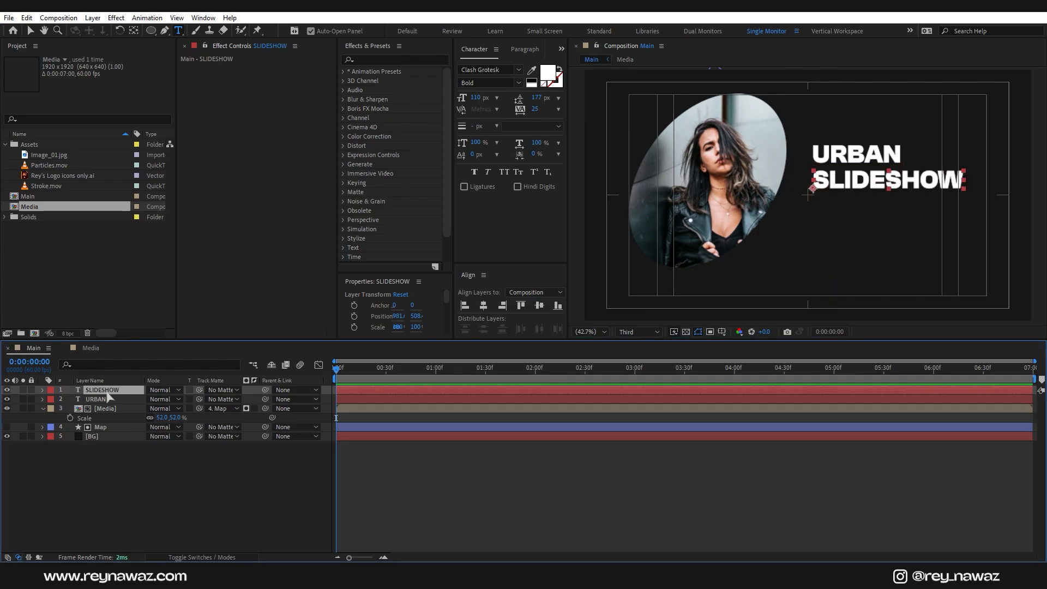
# Step: Add a third line reading ANIMATION below SLIDESHOW and select all three title layers
pyautogui.hotkey('ctrl', 'd')
pyautogui.press('v')
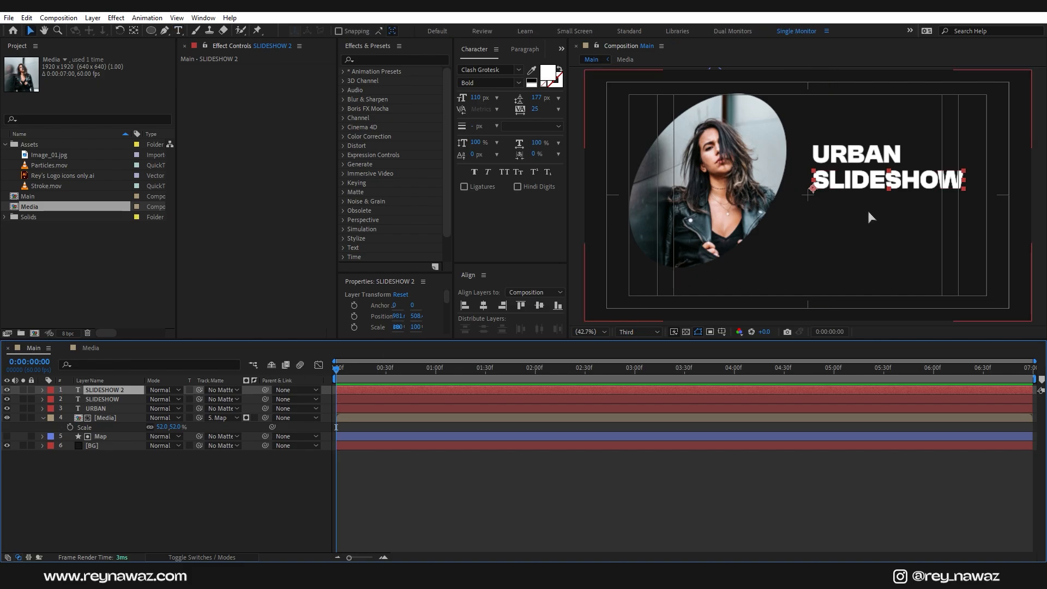
pyautogui.moveTo(879, 187); pyautogui.dragTo(884, 211)
pyautogui.doubleClick(881, 209)
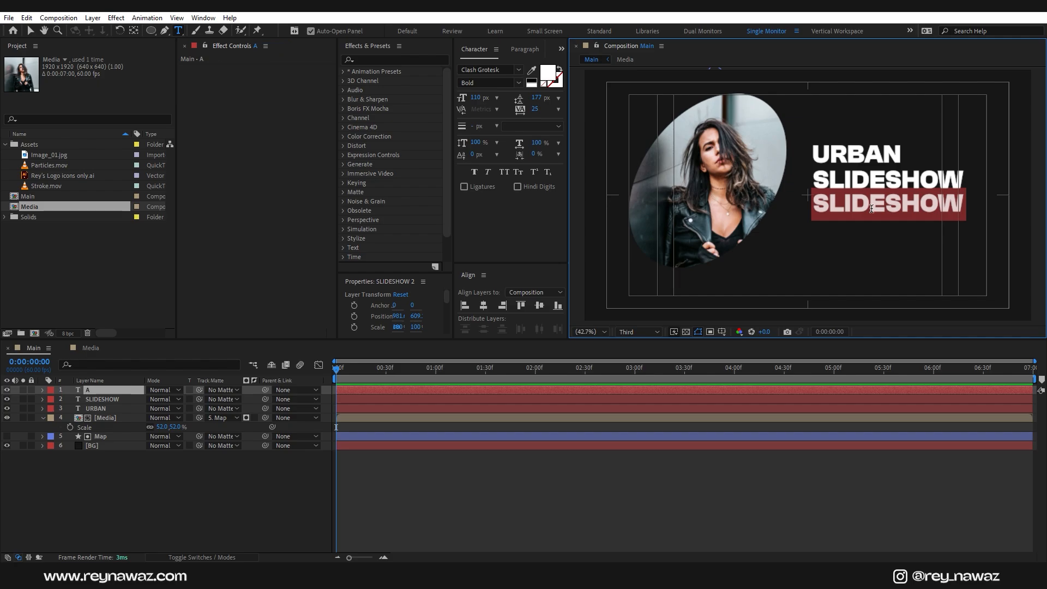
pyautogui.write('ANIMATION')
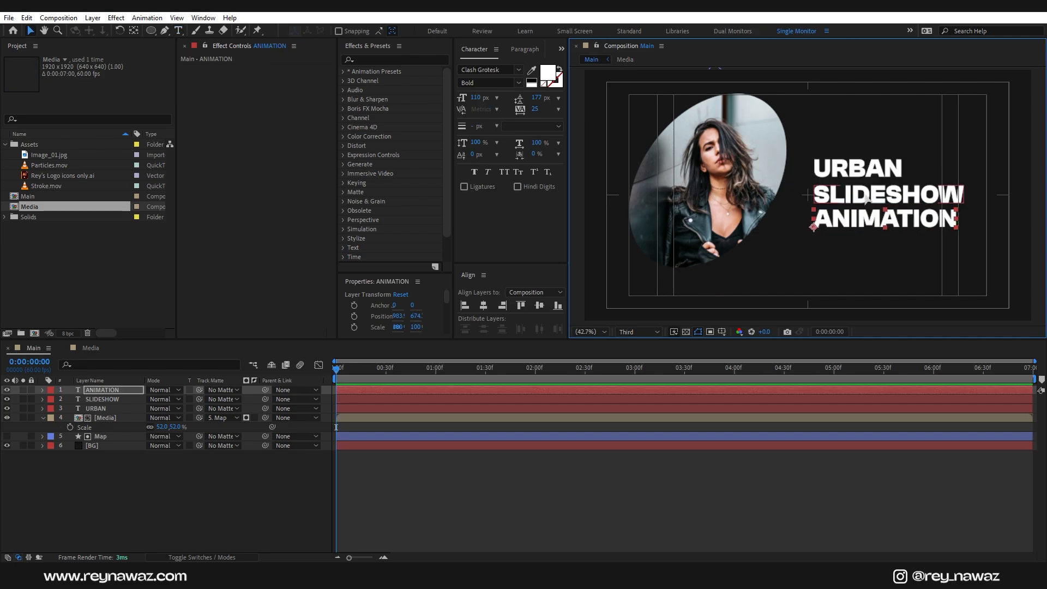
pyautogui.keyDown('shift'); pyautogui.click(869, 188); pyautogui.keyUp('shift')
pyautogui.keyDown('shift'); pyautogui.click(870, 168); pyautogui.keyUp('shift')
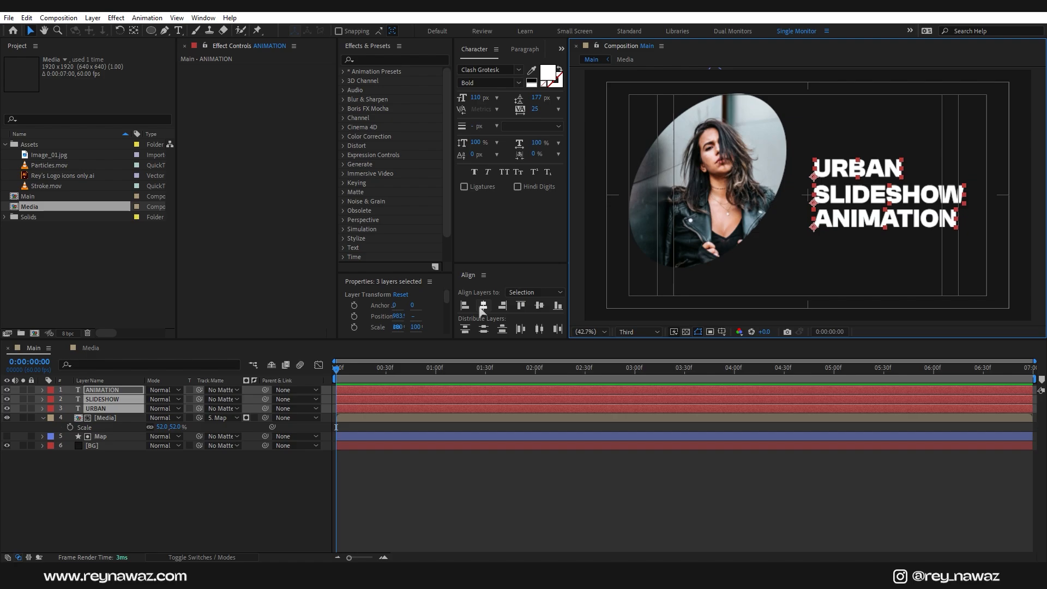
# Step: Centre-align the three titles, move them toward the photo, and set Clash Grotesk Bold
pyautogui.click(483, 305)
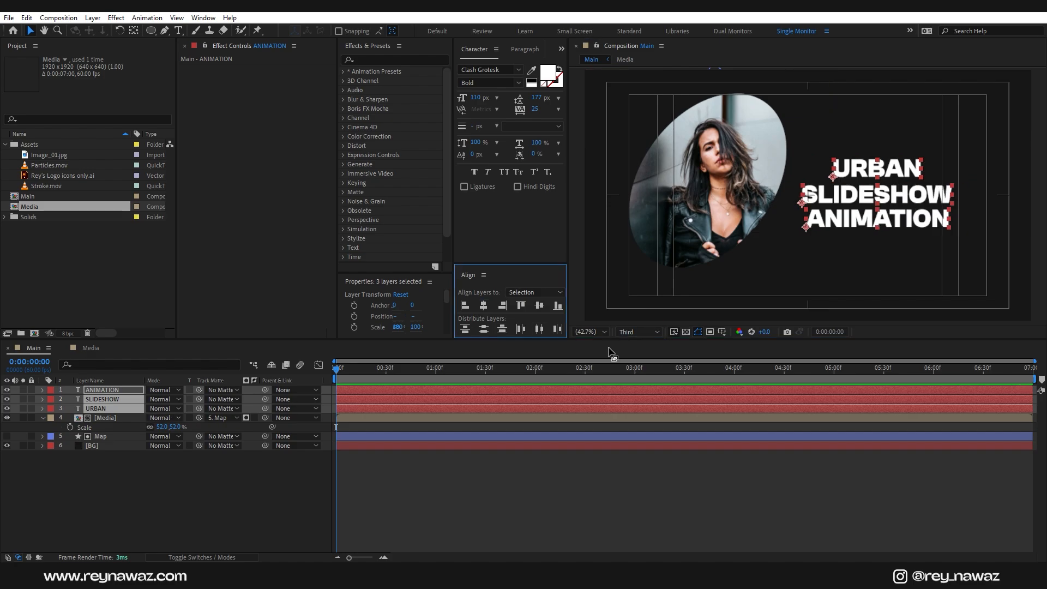
pyautogui.moveTo(898, 199); pyautogui.dragTo(867, 190)
pyautogui.click(506, 69)
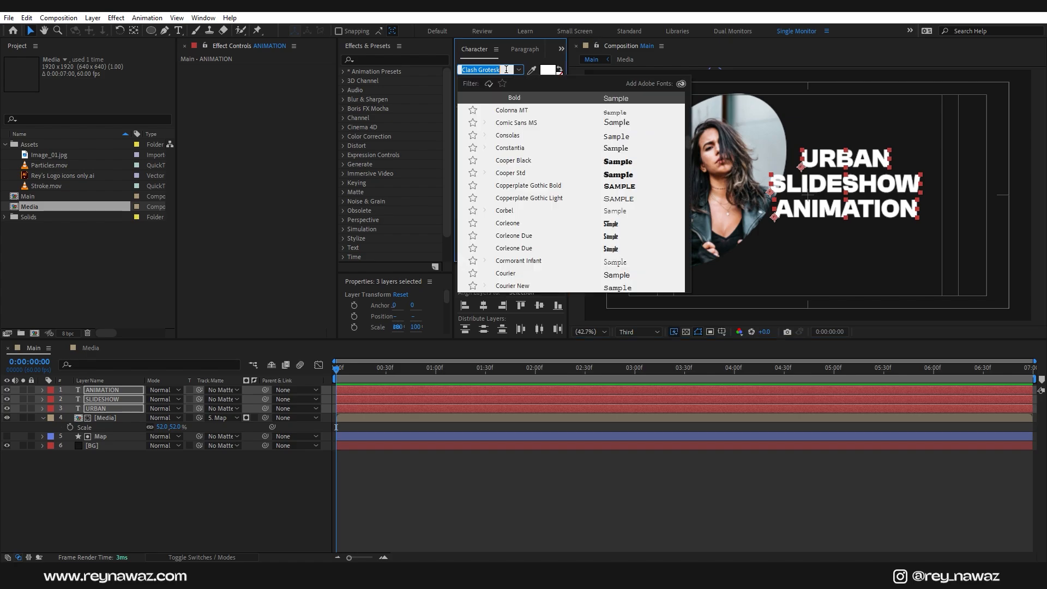
pyautogui.write('c')
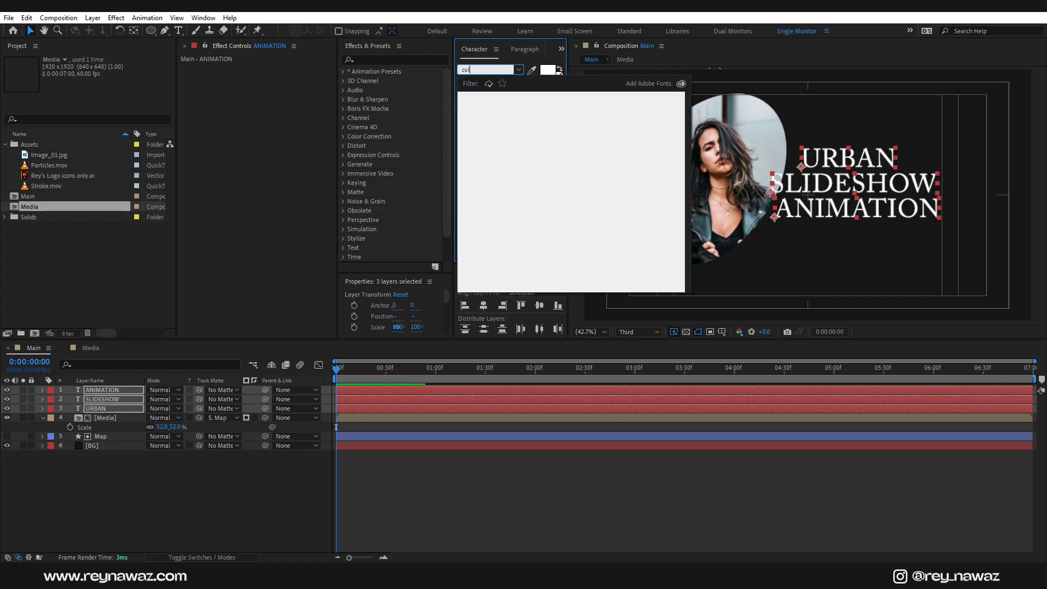
pyautogui.write('la')
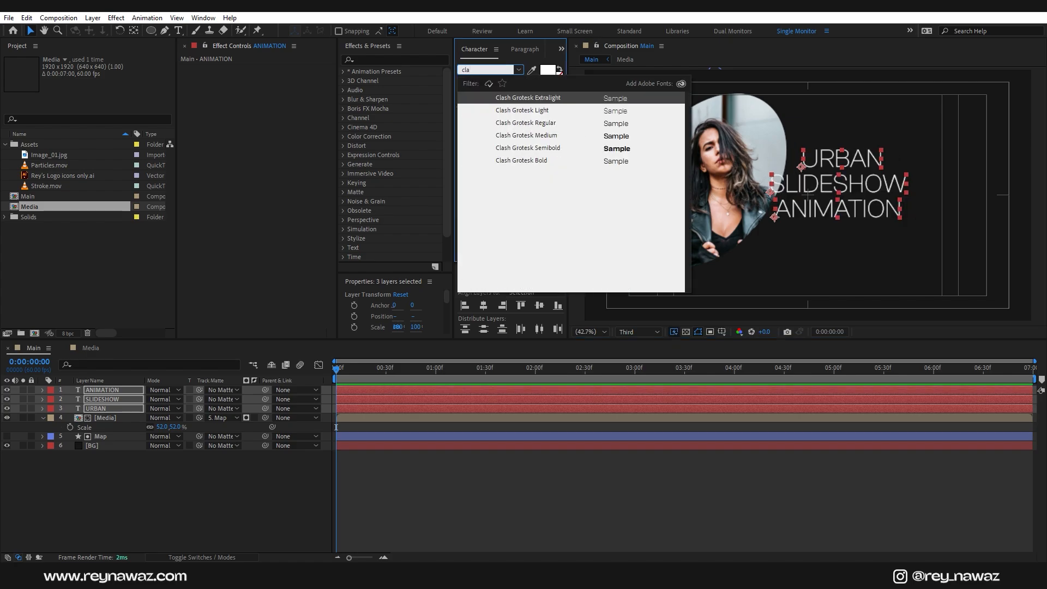
pyautogui.click(546, 160)
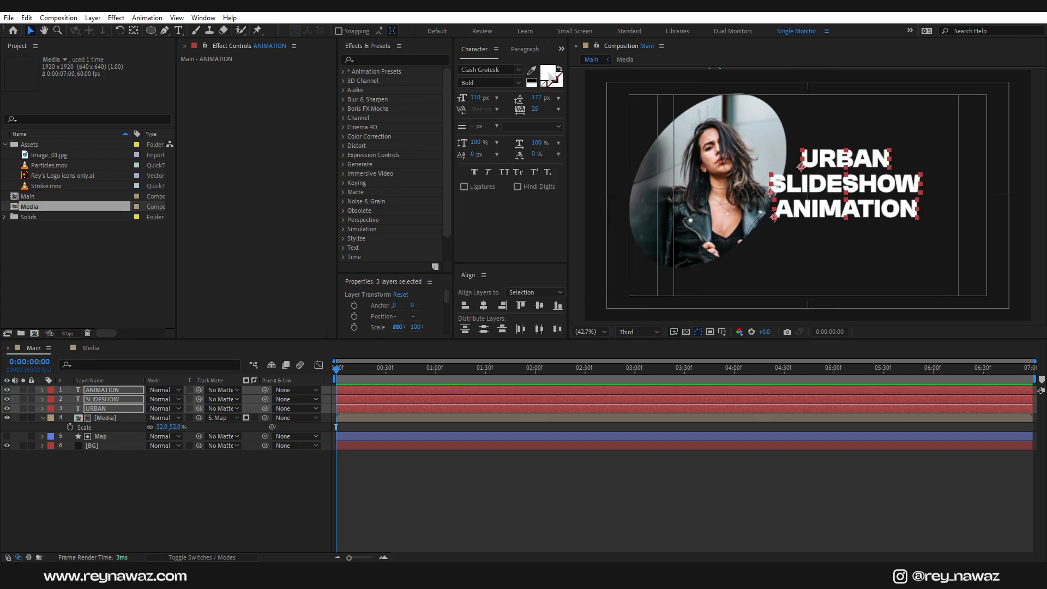
# Step: Colour the three title lines orange FF8A00
pyautogui.write('FF8')
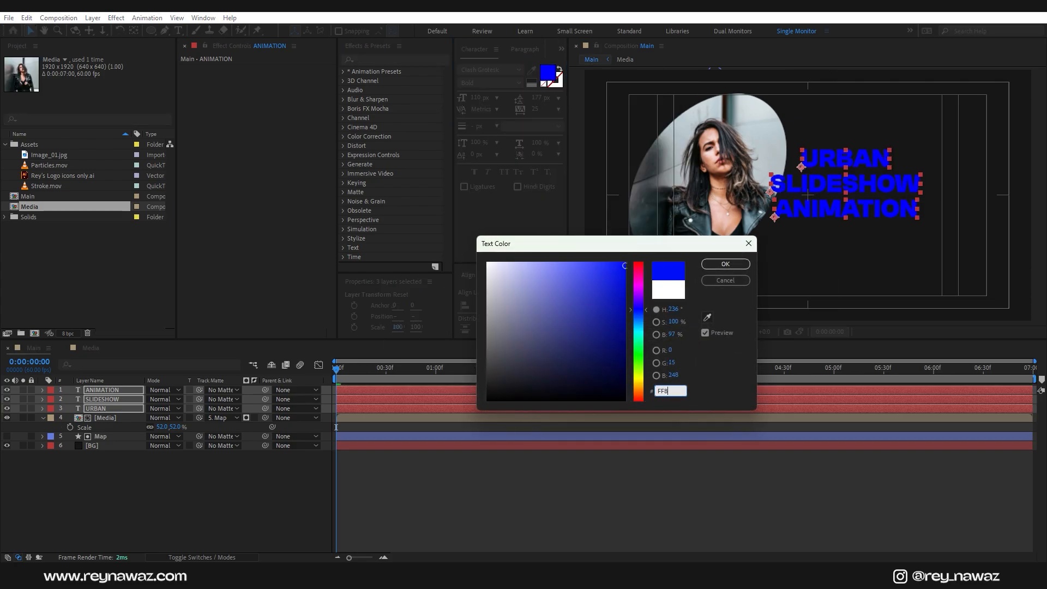
pyautogui.write('A00')
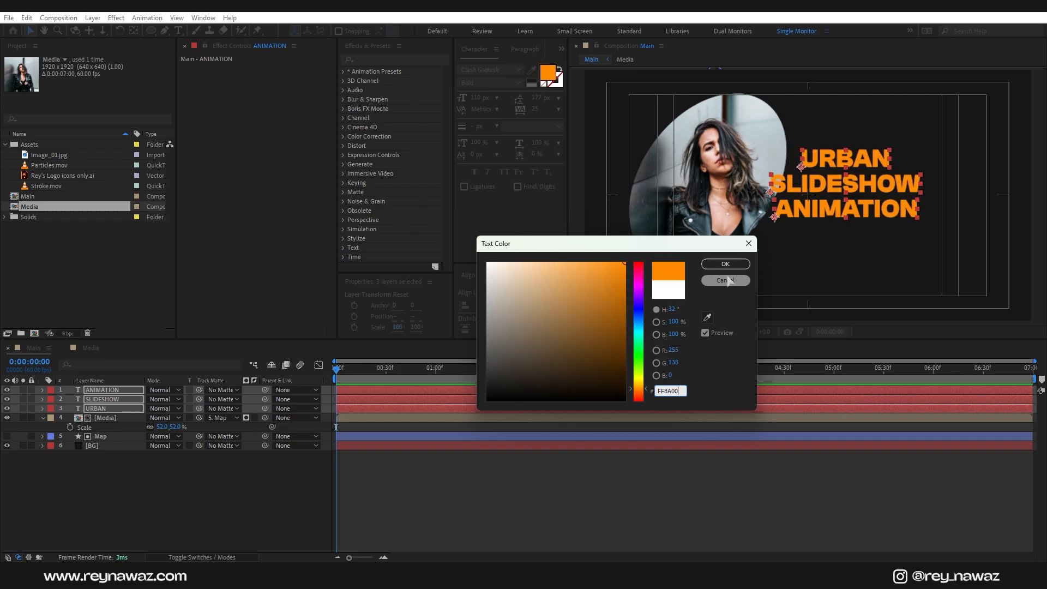
pyautogui.click(725, 280)
pyautogui.click(146, 502)
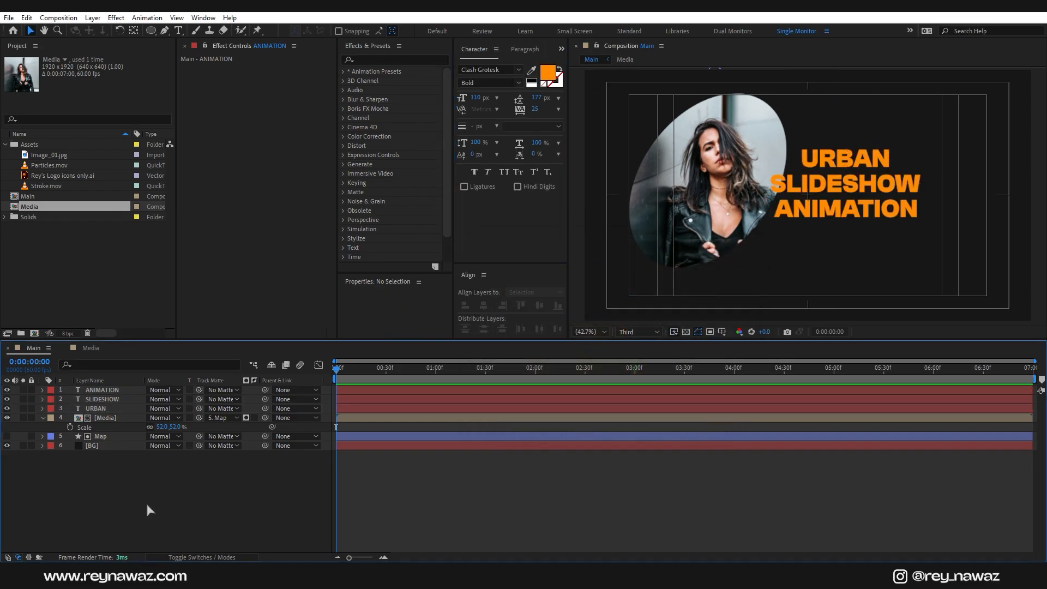
pyautogui.click(101, 436)
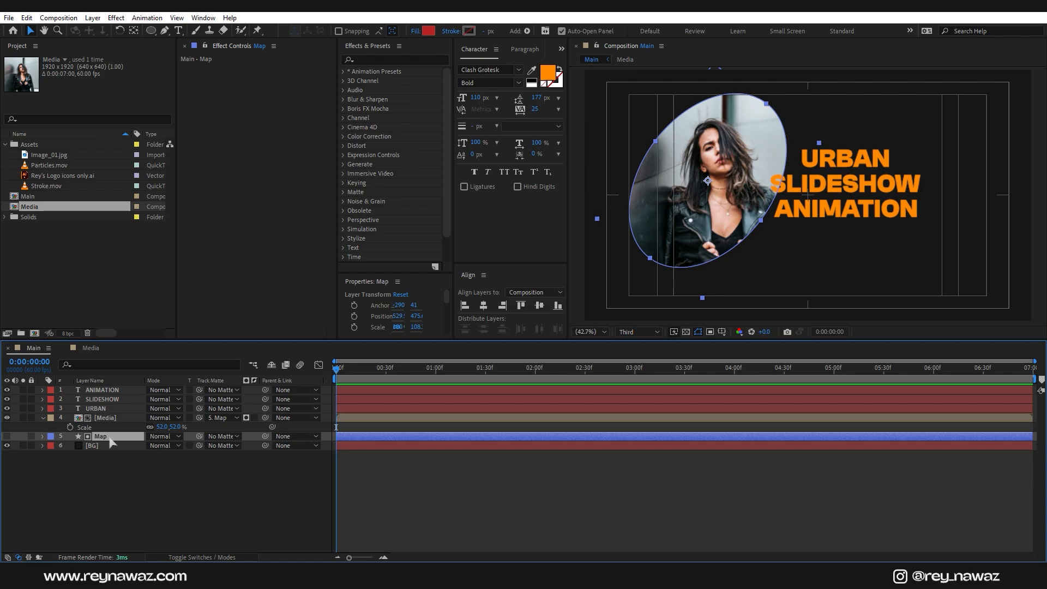
# Step: Duplicate Map as a visible Map 2 above the photo with no fill
pyautogui.hotkey('ctrl', 'd')
pyautogui.moveTo(113, 440); pyautogui.dragTo(113, 417)
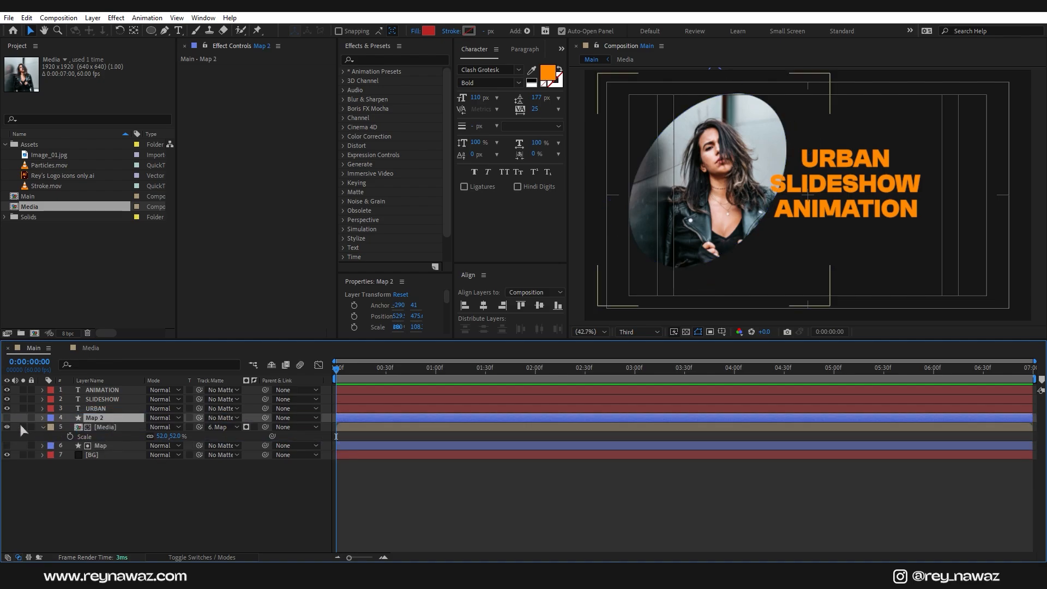
pyautogui.click(7, 418)
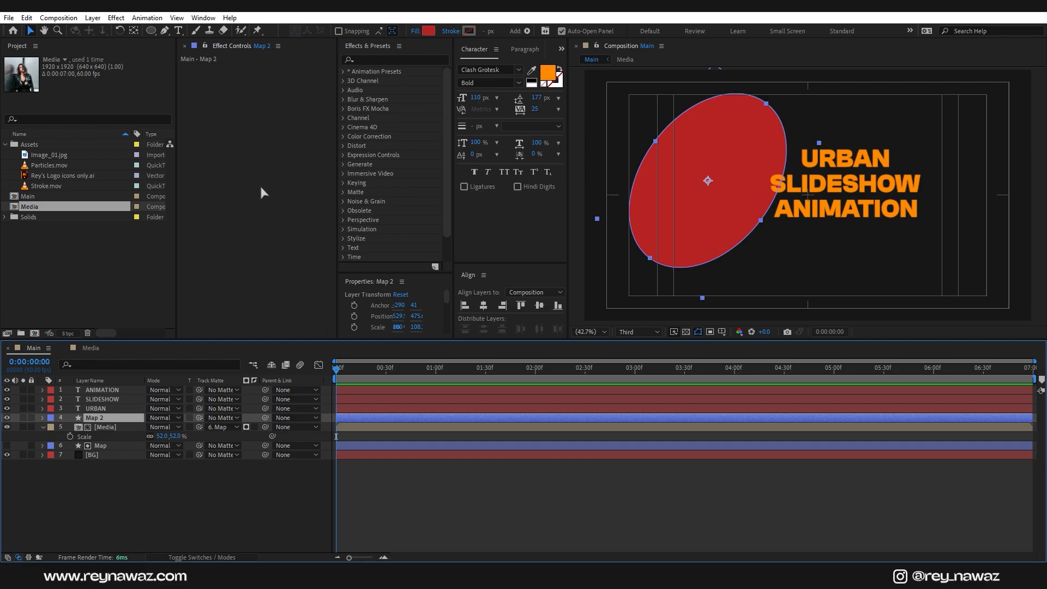
pyautogui.click(416, 31)
pyautogui.click(357, 147)
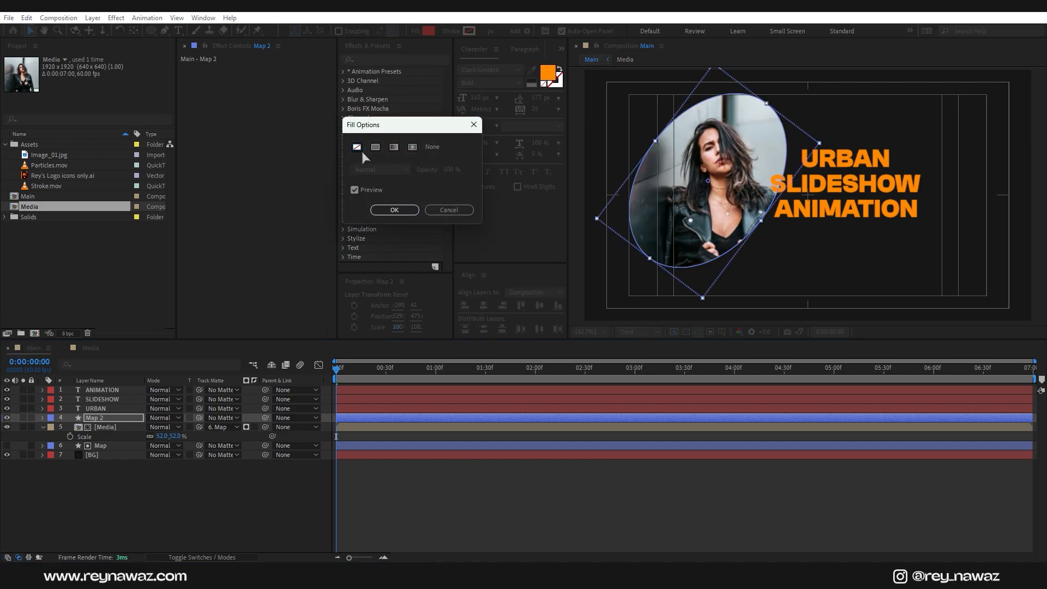
pyautogui.click(392, 211)
# Step: Give Map 2 a solid orange stroke sampled from the title, and add Rey's Logo icons only.ai
pyautogui.click(452, 31)
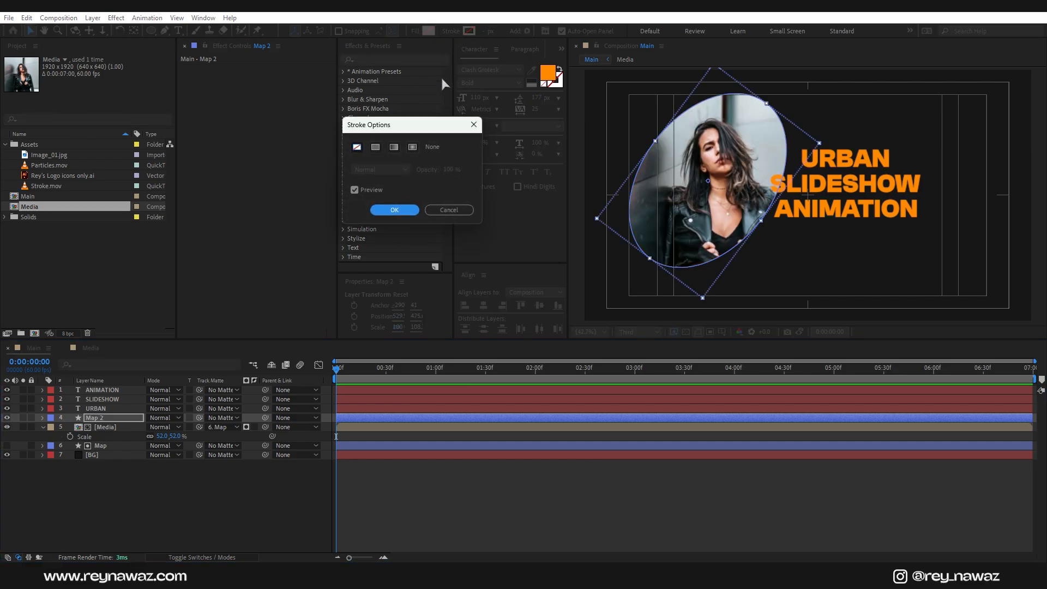
pyautogui.click(376, 147)
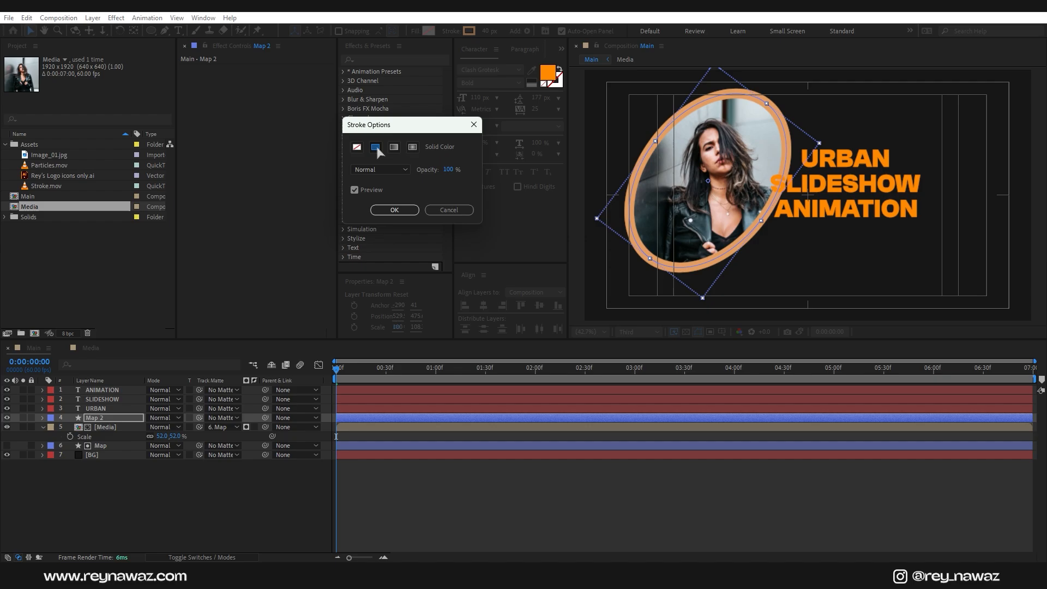
pyautogui.click(395, 210)
pyautogui.click(469, 31)
pyautogui.click(708, 318)
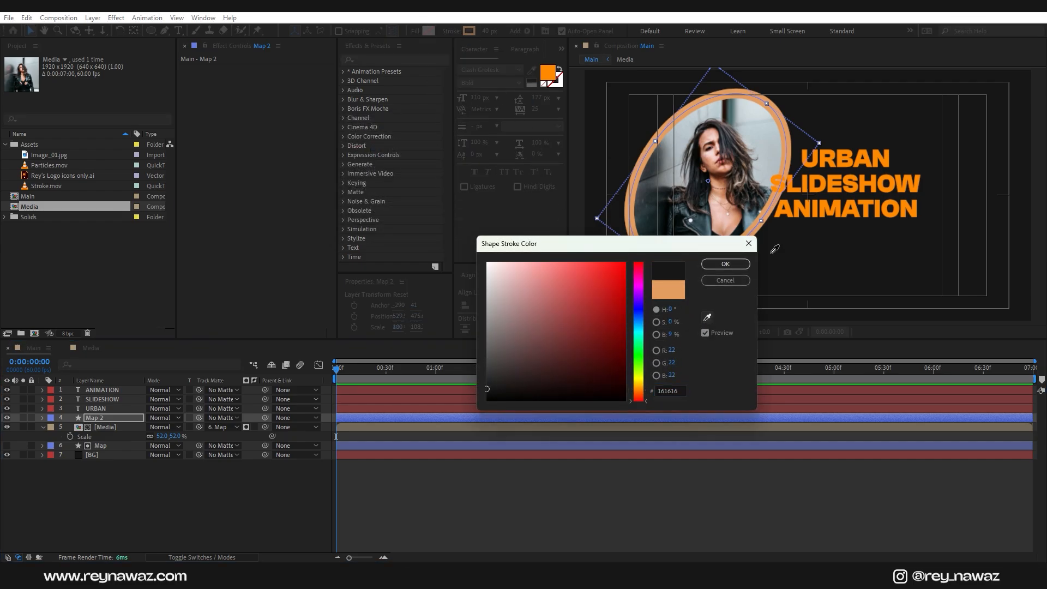
pyautogui.click(848, 158)
pyautogui.click(726, 264)
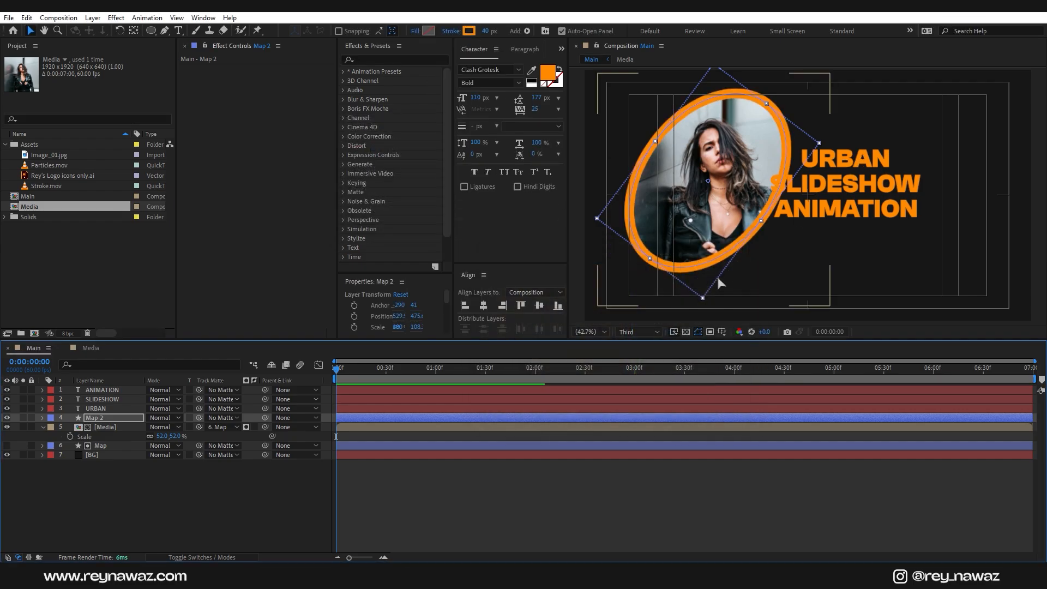
pyautogui.moveTo(65, 175)
pyautogui.mouseDown()
pyautogui.moveTo(637, 115)
pyautogui.moveTo(619, 102)
pyautogui.mouseUp()
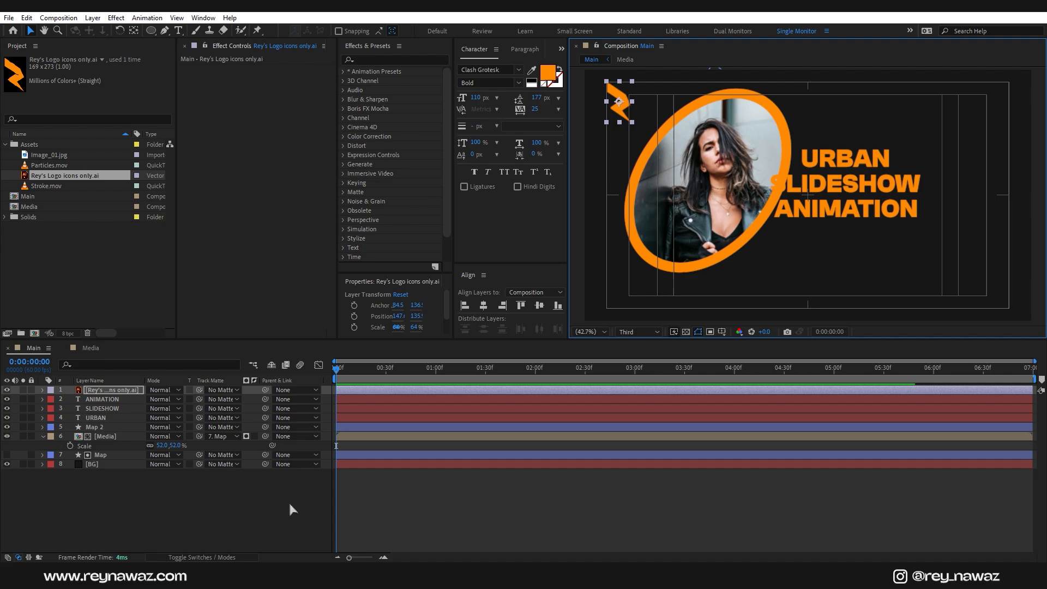
# Step: Add Stroke.mov as the top layer and apply the Tint effect to it
pyautogui.click(259, 525)
pyautogui.moveTo(57, 187)
pyautogui.mouseDown()
pyautogui.moveTo(98, 245)
pyautogui.moveTo(136, 389)
pyautogui.mouseUp()
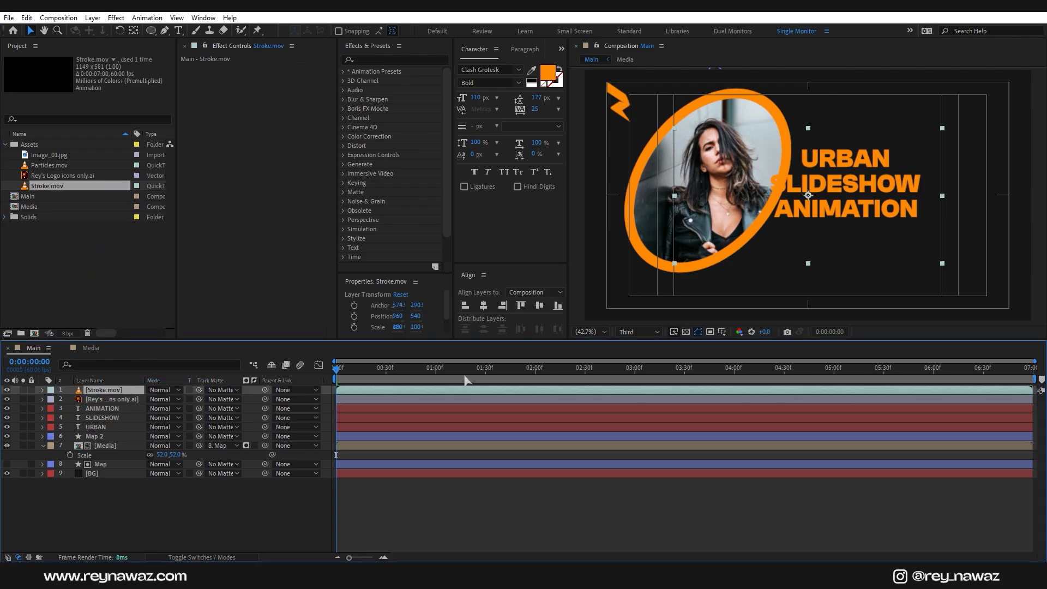
pyautogui.click(485, 379)
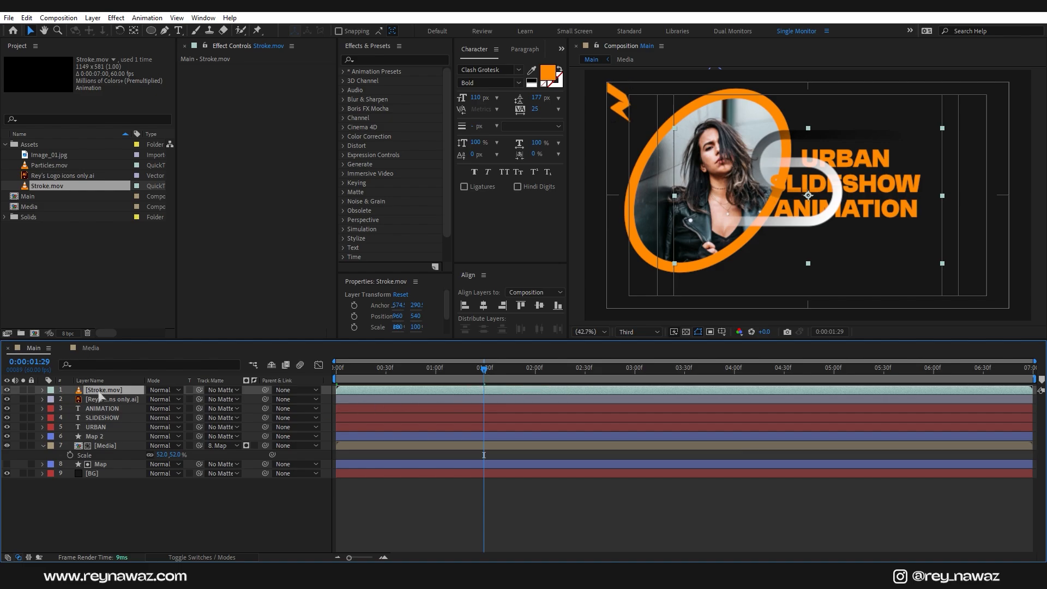
pyautogui.click(391, 58)
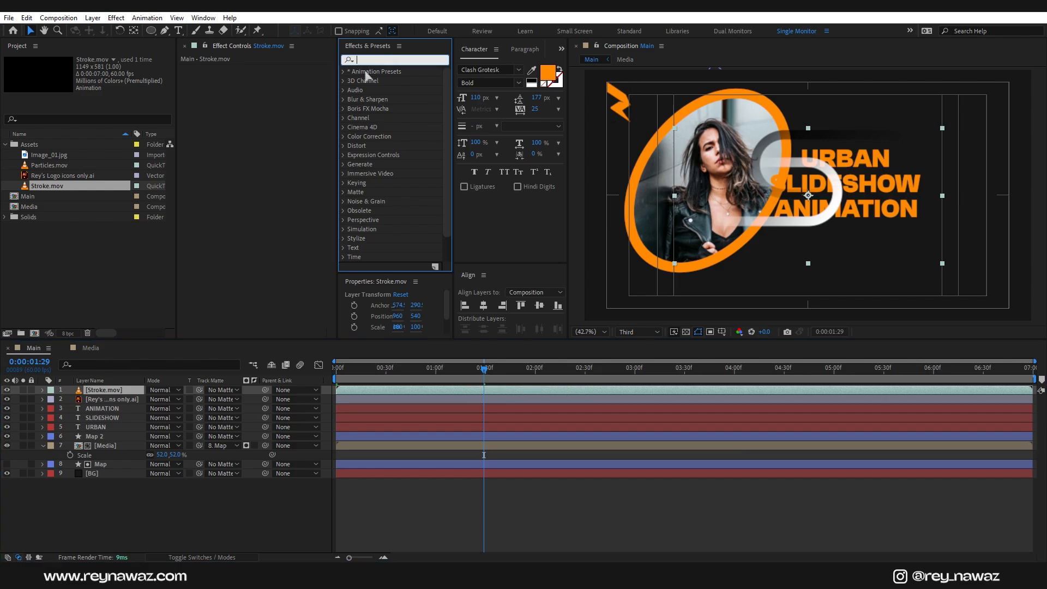
pyautogui.write('tint')
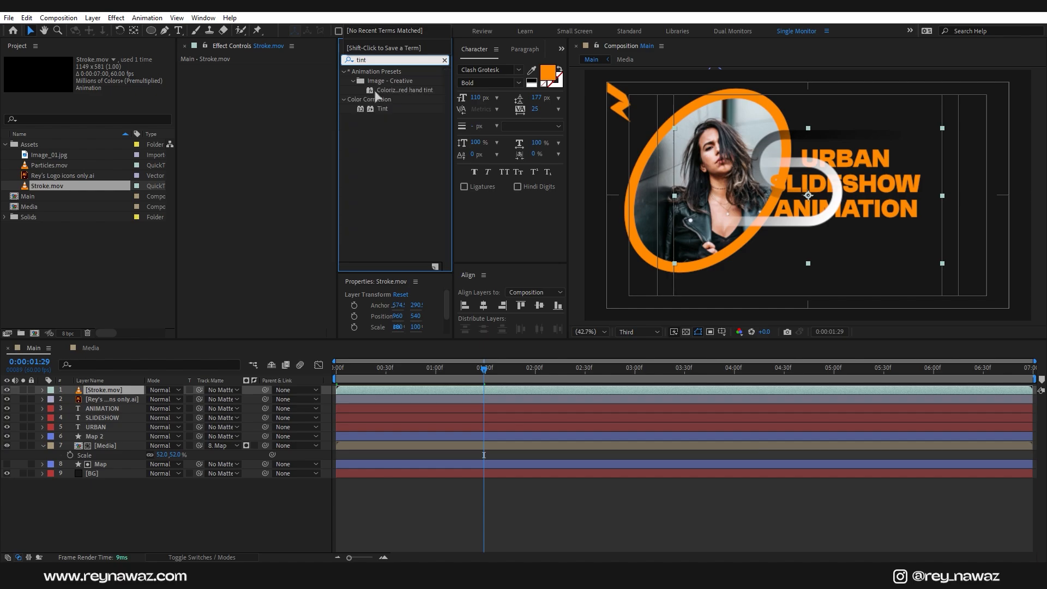
pyautogui.moveTo(389, 112); pyautogui.dragTo(119, 394)
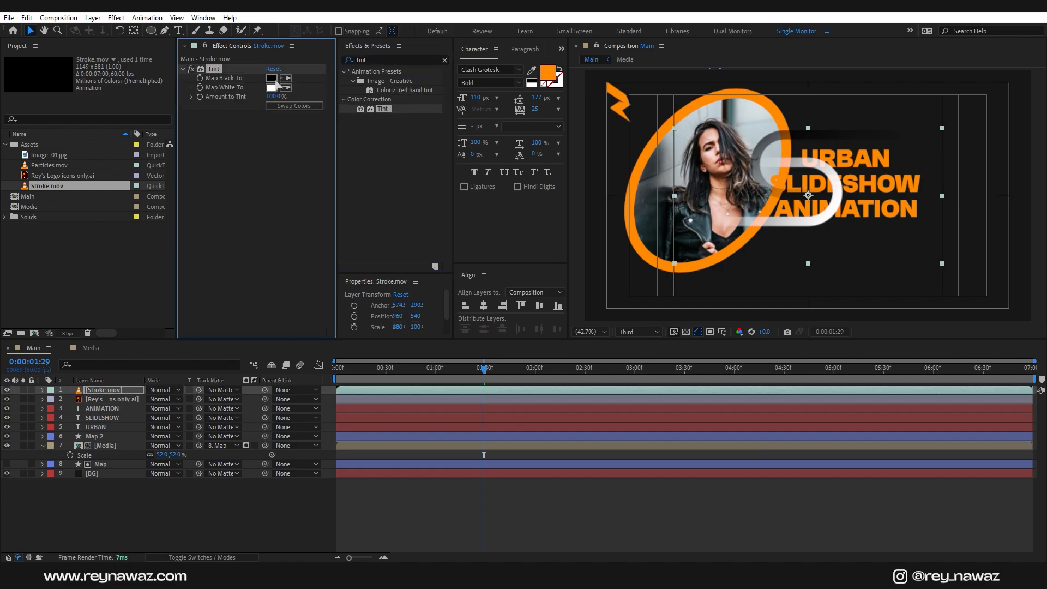
# Step: Set Tint's Map Black To orange FF8A00 and Map White To purple 9A1BF3
pyautogui.click(275, 81)
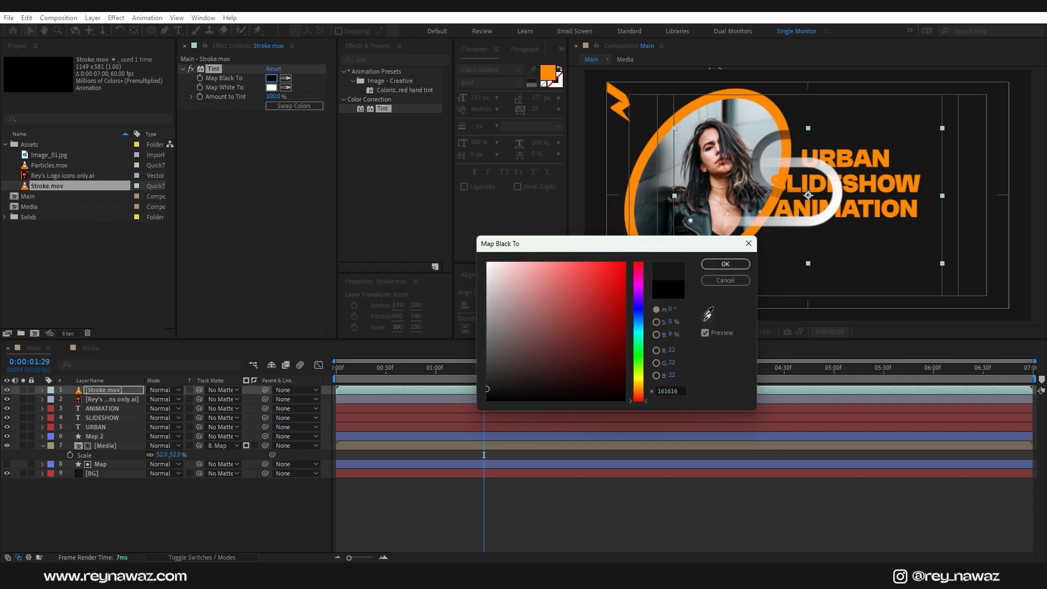
pyautogui.click(708, 315)
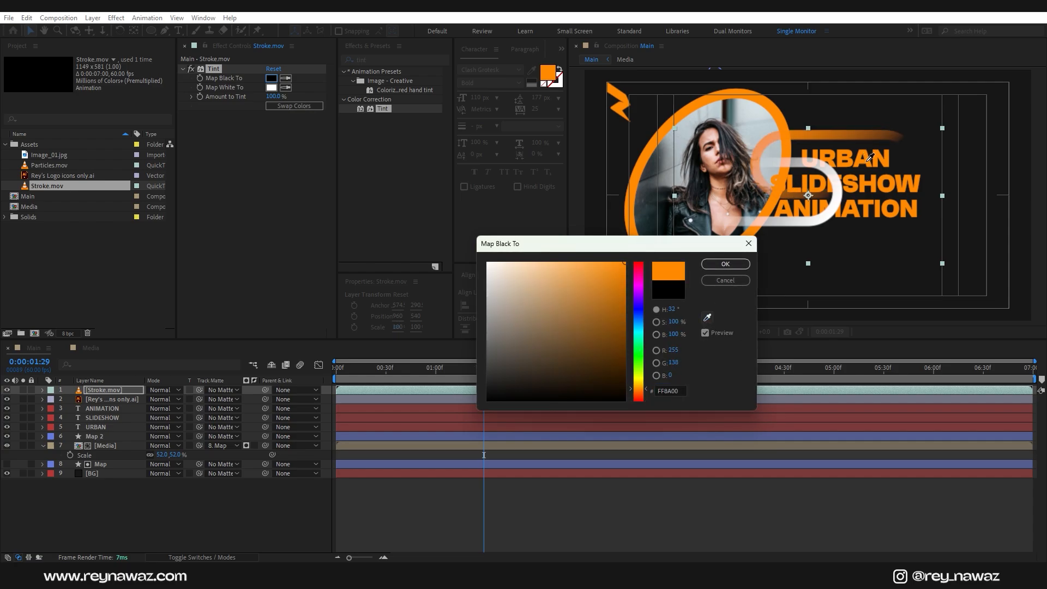
pyautogui.click(869, 158)
pyautogui.click(725, 264)
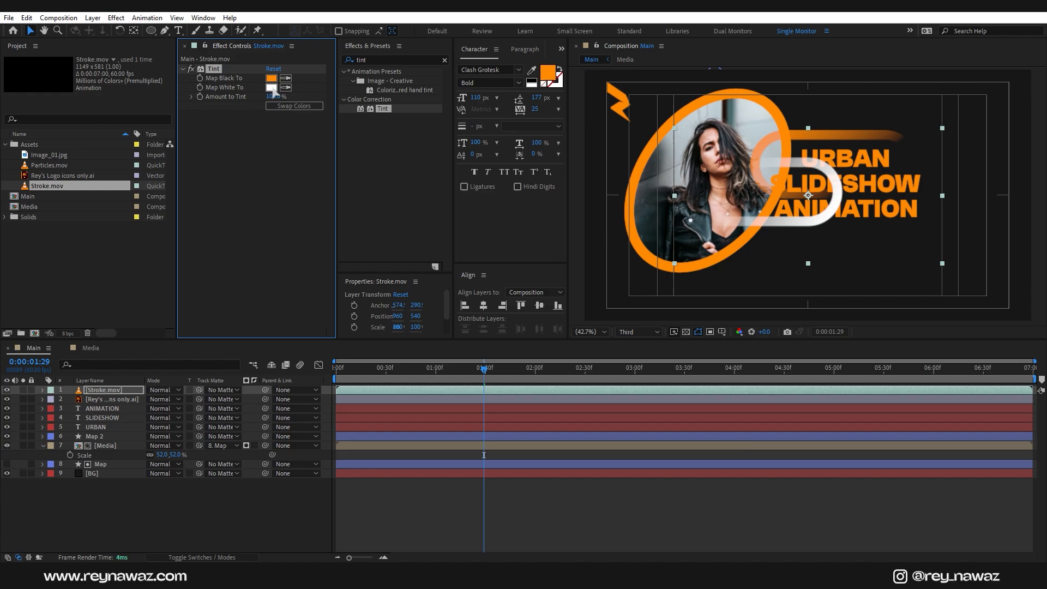
pyautogui.click(271, 88)
pyautogui.moveTo(637, 339)
pyautogui.mouseDown()
pyautogui.moveTo(637, 295)
pyautogui.moveTo(611, 276)
pyautogui.mouseUp()
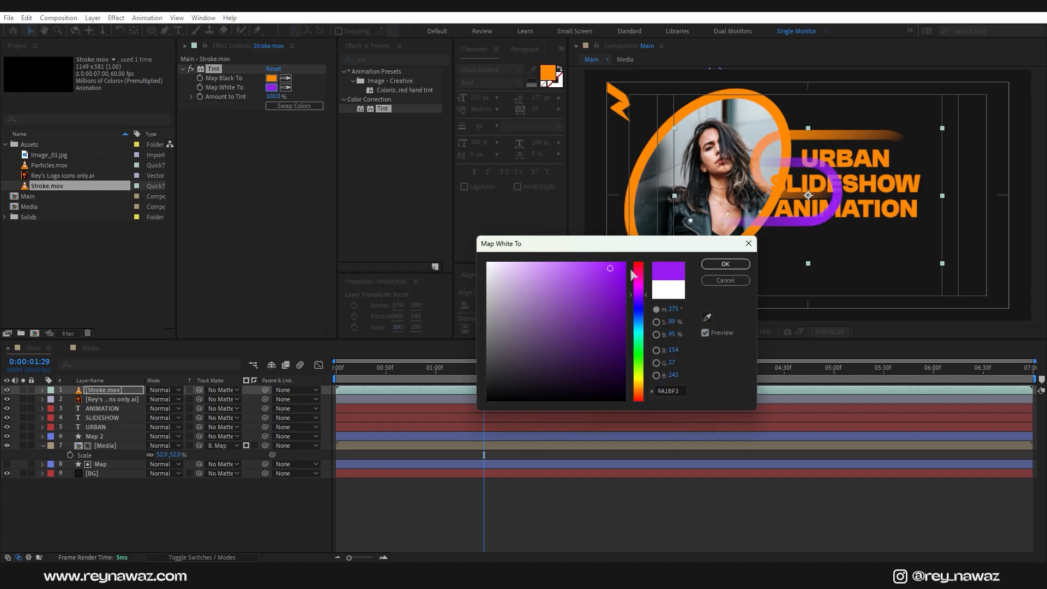
pyautogui.click(725, 264)
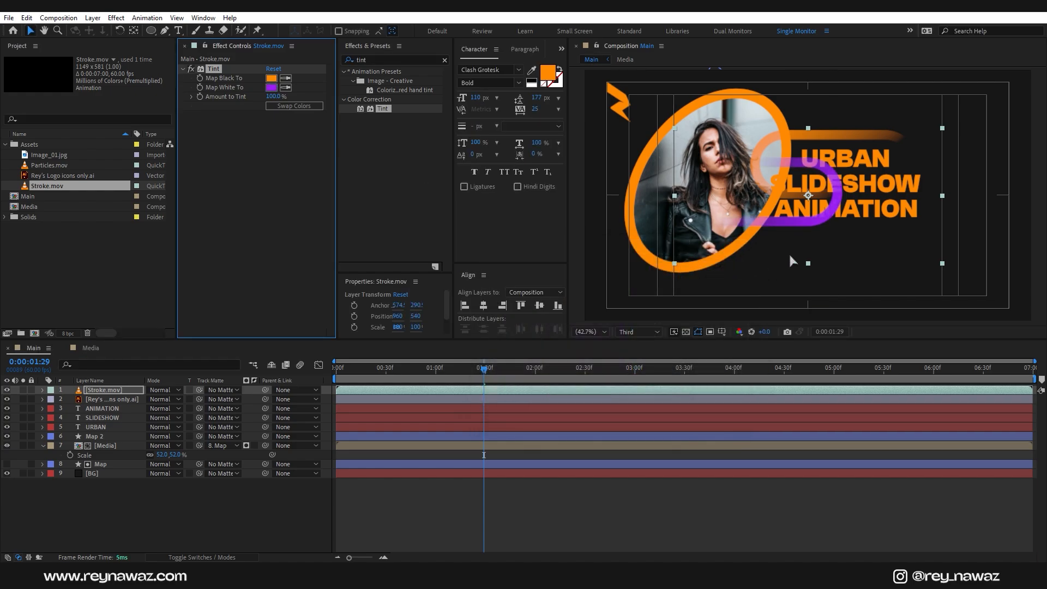
pyautogui.click(126, 390)
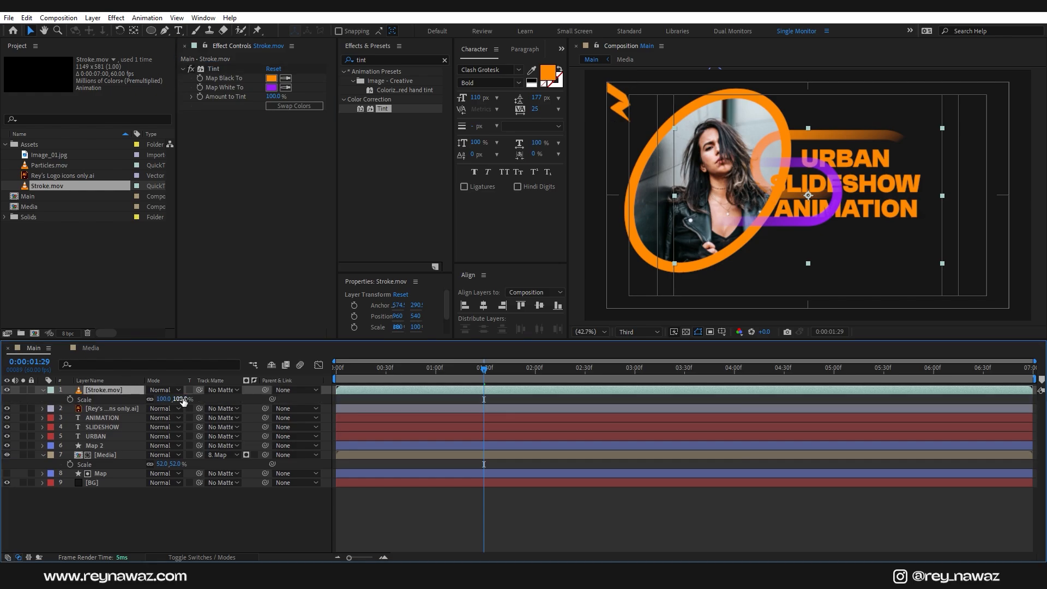
# Step: Scale Stroke.mov to 57% and place it in the lower-right corner
pyautogui.moveTo(183, 402); pyautogui.dragTo(159, 401)
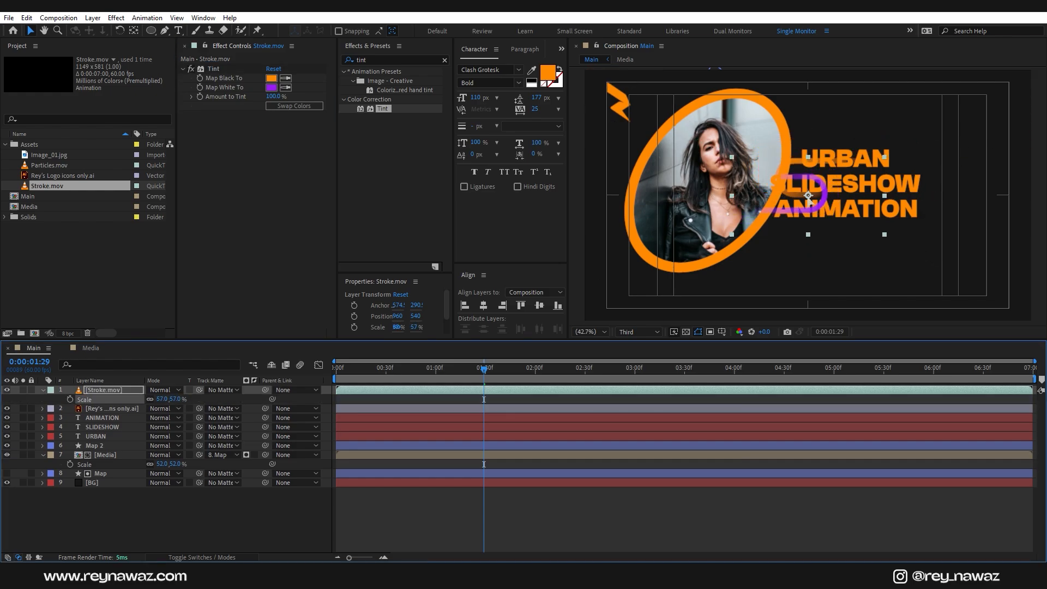
pyautogui.moveTo(808, 196)
pyautogui.mouseDown()
pyautogui.moveTo(935, 280)
pyautogui.moveTo(990, 292)
pyautogui.mouseUp()
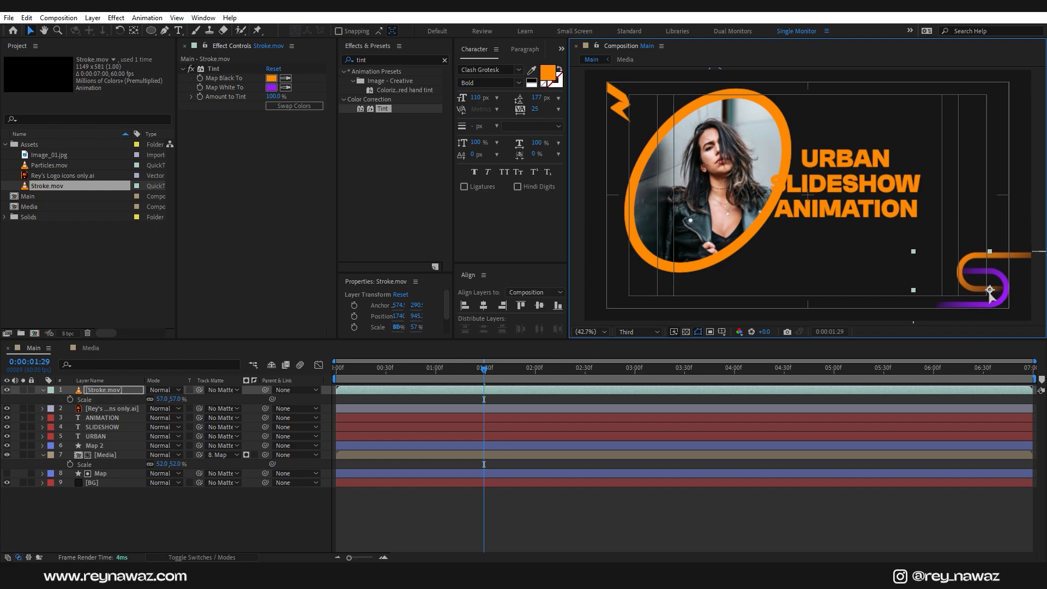
pyautogui.click(114, 391)
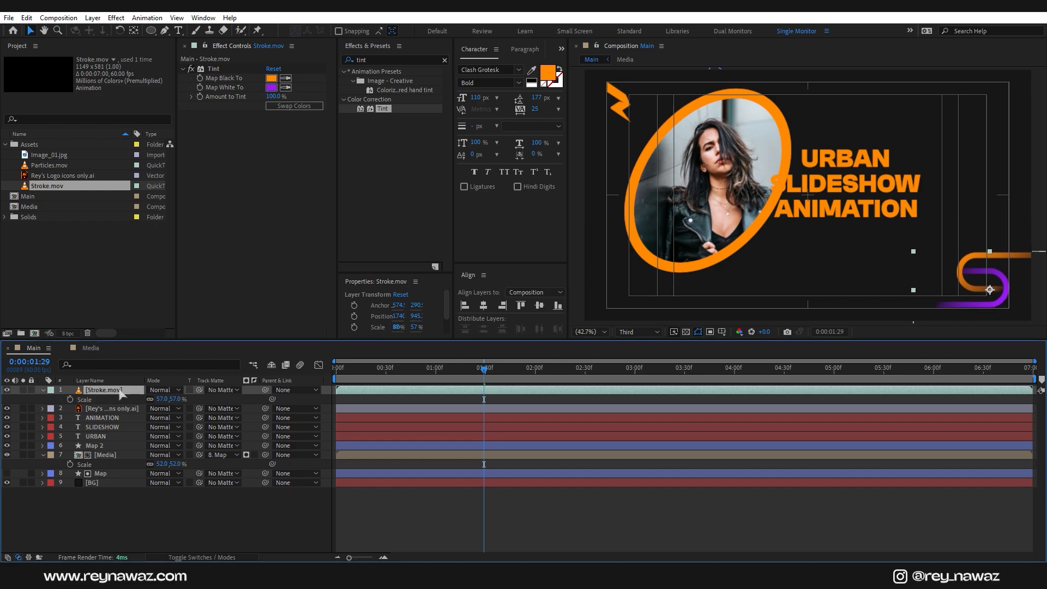
# Step: Duplicate the stroke, rotate the copy to -90° and place it at the upper-right corner
pyautogui.hotkey('ctrl', 'd')
pyautogui.moveTo(990, 291); pyautogui.dragTo(965, 137)
pyautogui.click(122, 391)
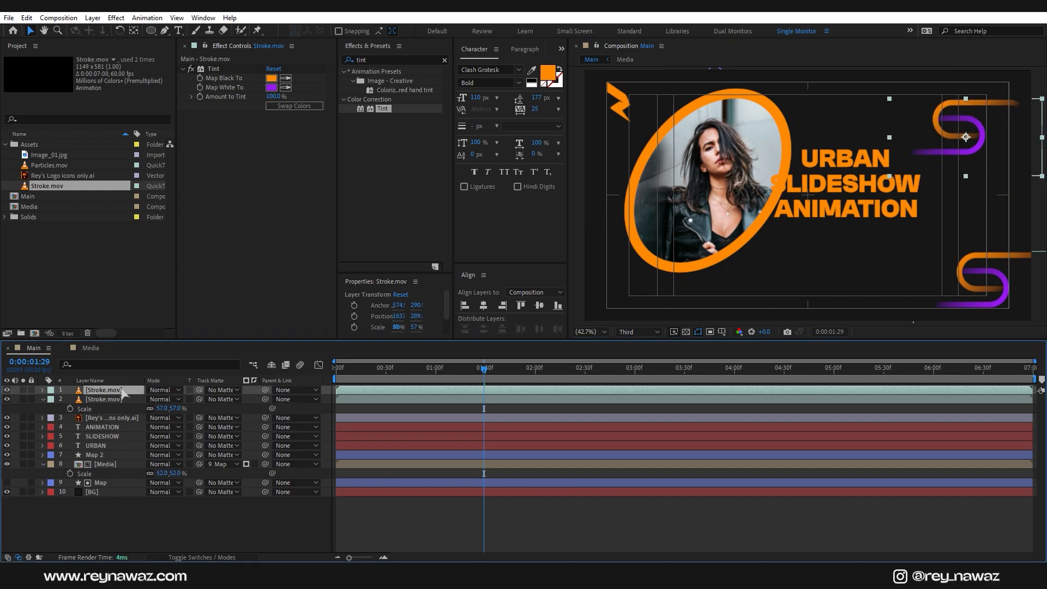
pyautogui.press('r')
pyautogui.click(163, 399)
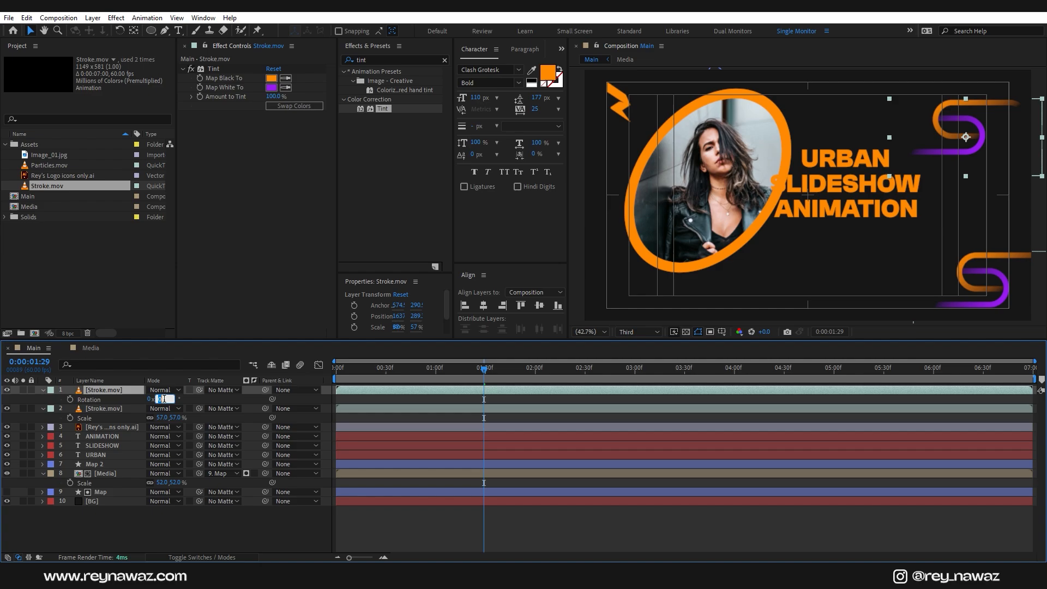
pyautogui.write('-90')
pyautogui.press('Return')
pyautogui.moveTo(946, 150); pyautogui.dragTo(972, 116)
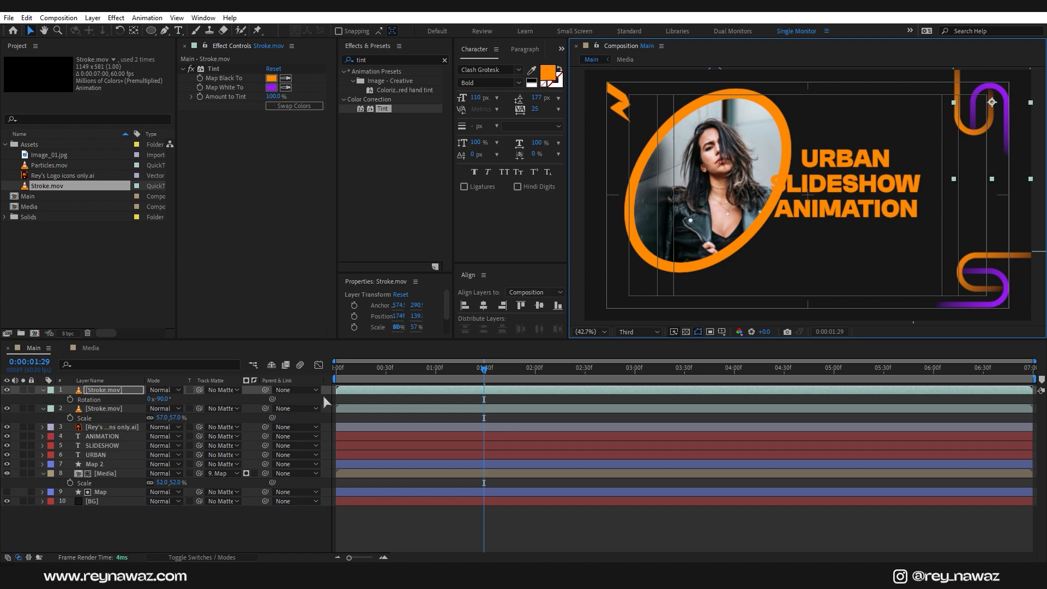
pyautogui.click(240, 533)
pyautogui.hotkey('ctrl', 't')
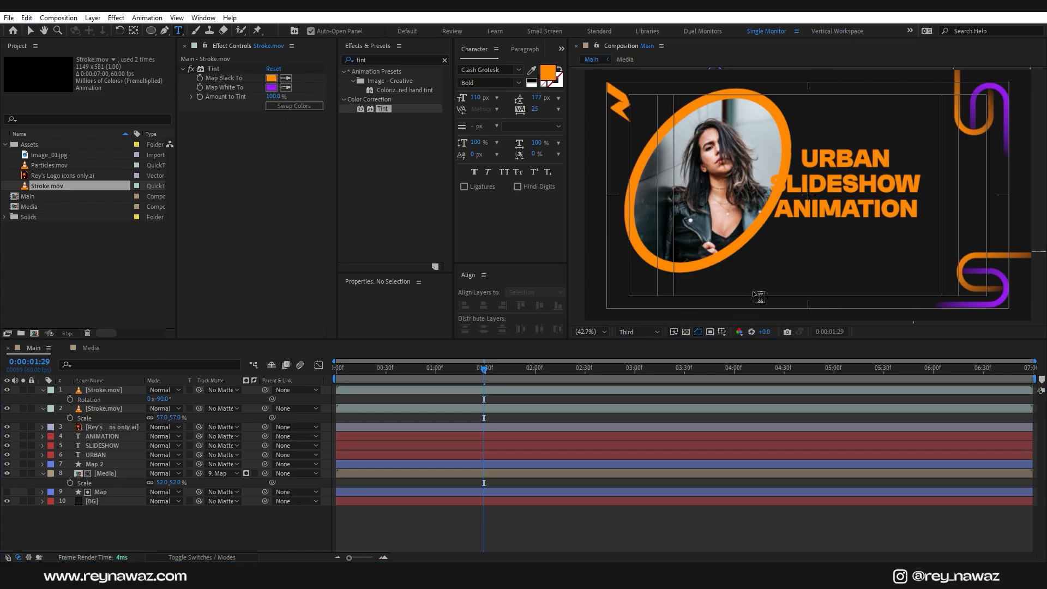
pyautogui.click(747, 287)
pyautogui.write('ww')
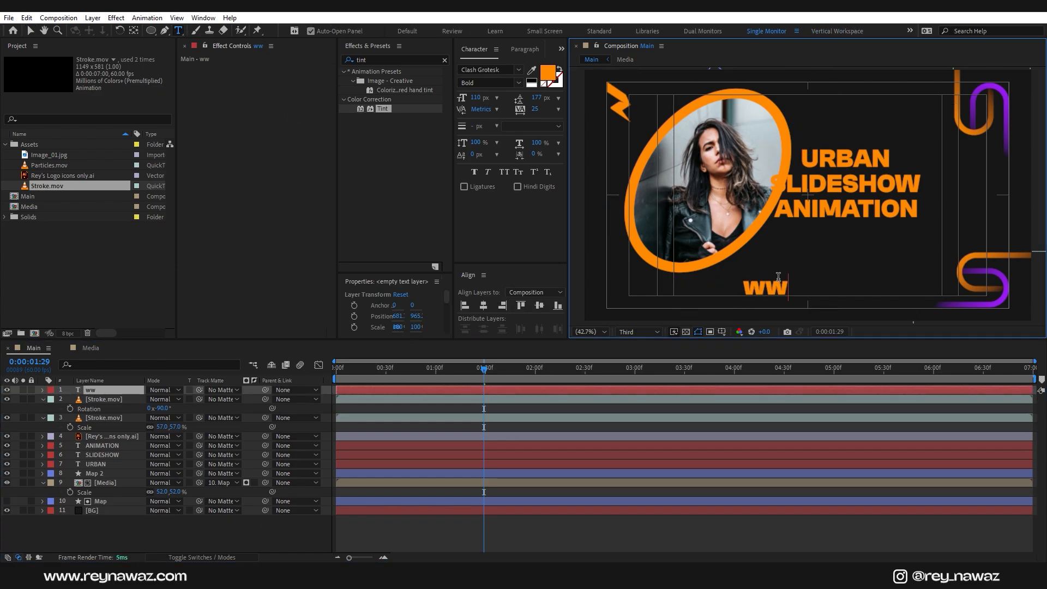
pyautogui.write('w.reynawaz.c')
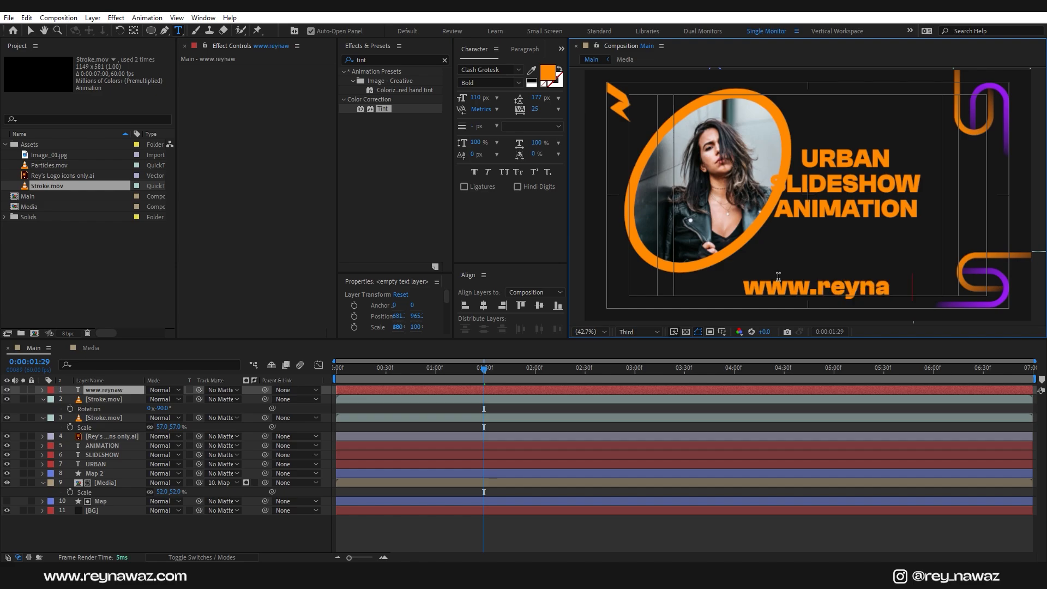
pyautogui.write('om')
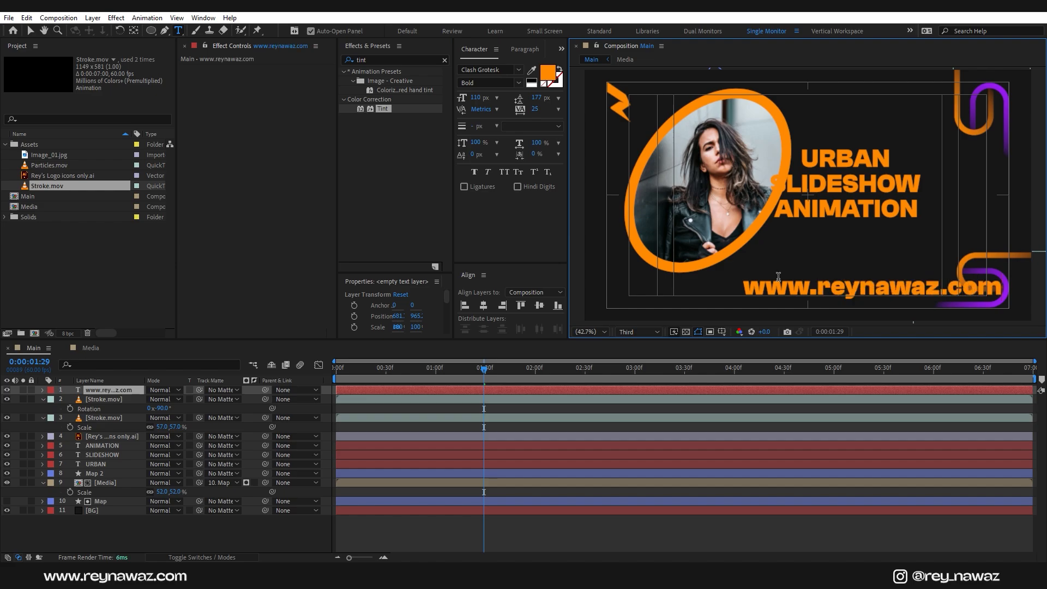
pyautogui.hotkey('ctrl', 'a')
pyautogui.moveTo(480, 98); pyautogui.dragTo(464, 110)
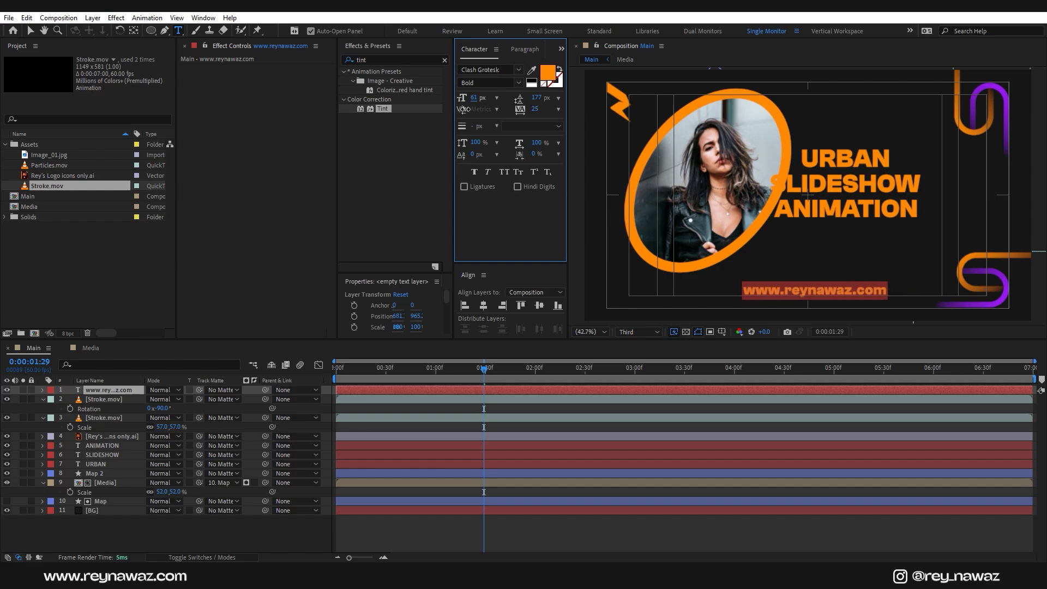
pyautogui.click(483, 306)
pyautogui.hotkey('shift', 'Down')
pyautogui.hotkey('shift', 'Down')
pyautogui.hotkey('shift', 'Down')
pyautogui.hotkey('shift', 'Down')
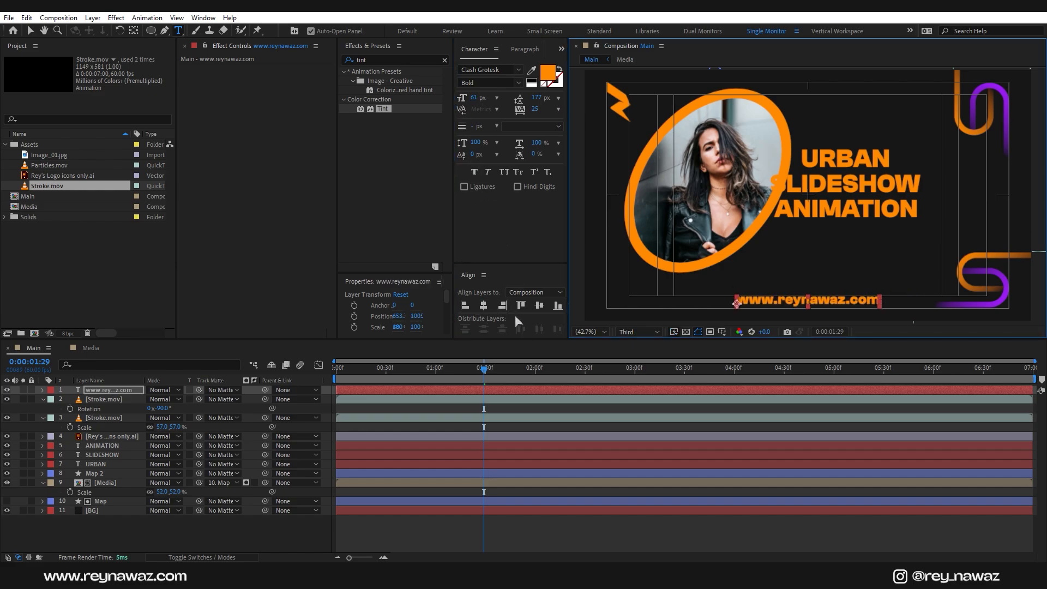
pyautogui.press('u')
pyautogui.click(103, 454)
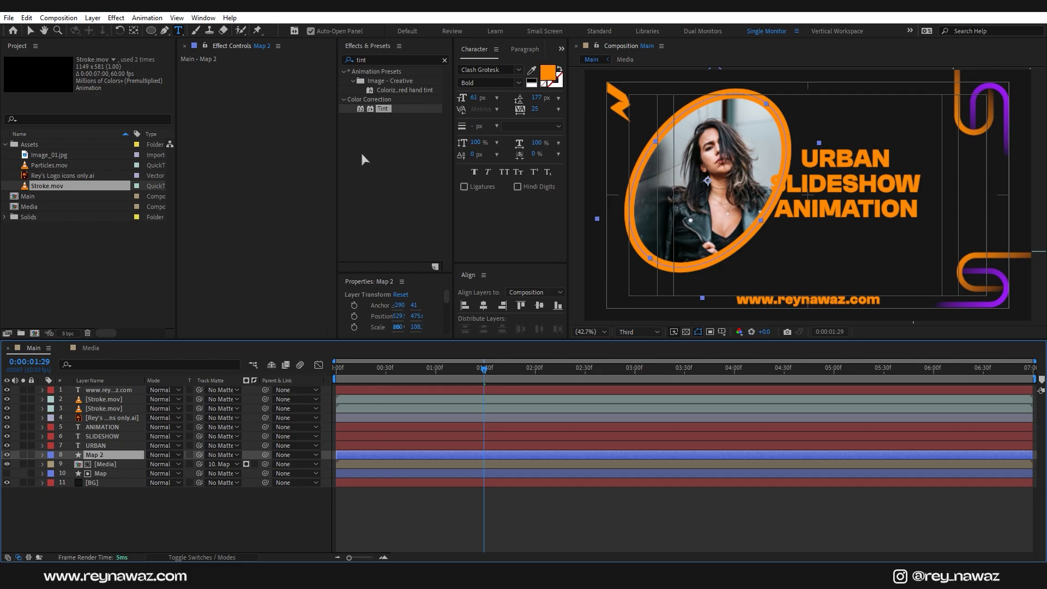
# Step: Thin the Map 2 ring stroke from 28 to 20 px and hide all layers except photo and background
pyautogui.press('v')
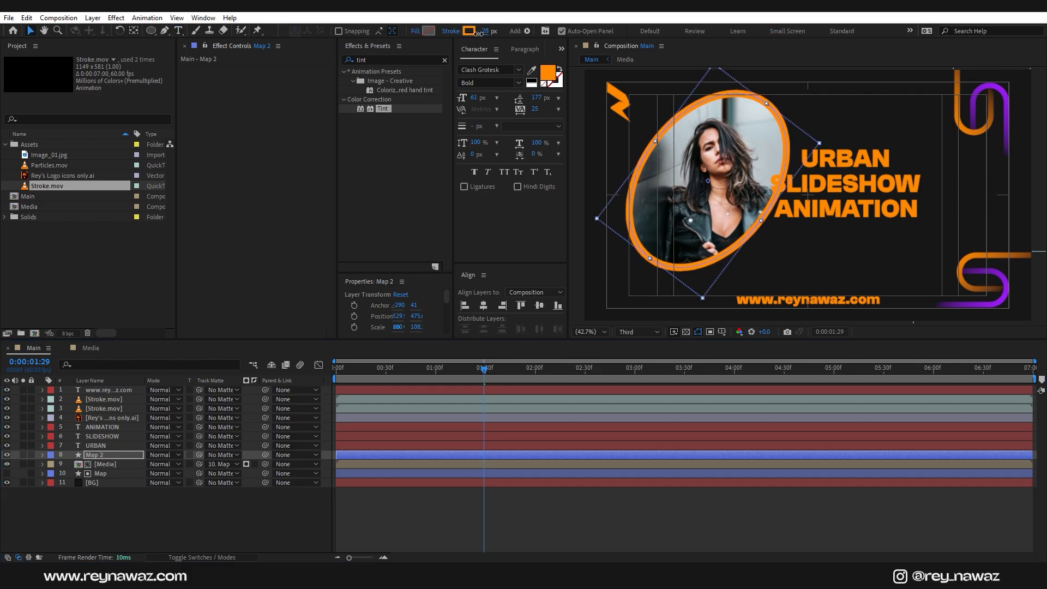
pyautogui.moveTo(478, 33); pyautogui.dragTo(476, 34)
pyautogui.click(181, 528)
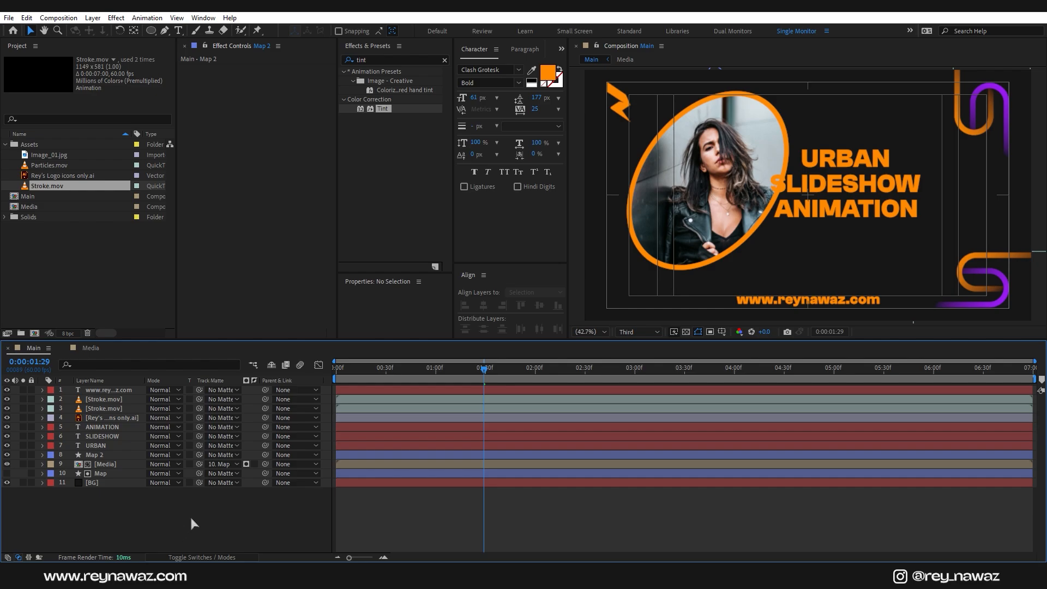
pyautogui.moveTo(7, 389); pyautogui.dragTo(8, 459)
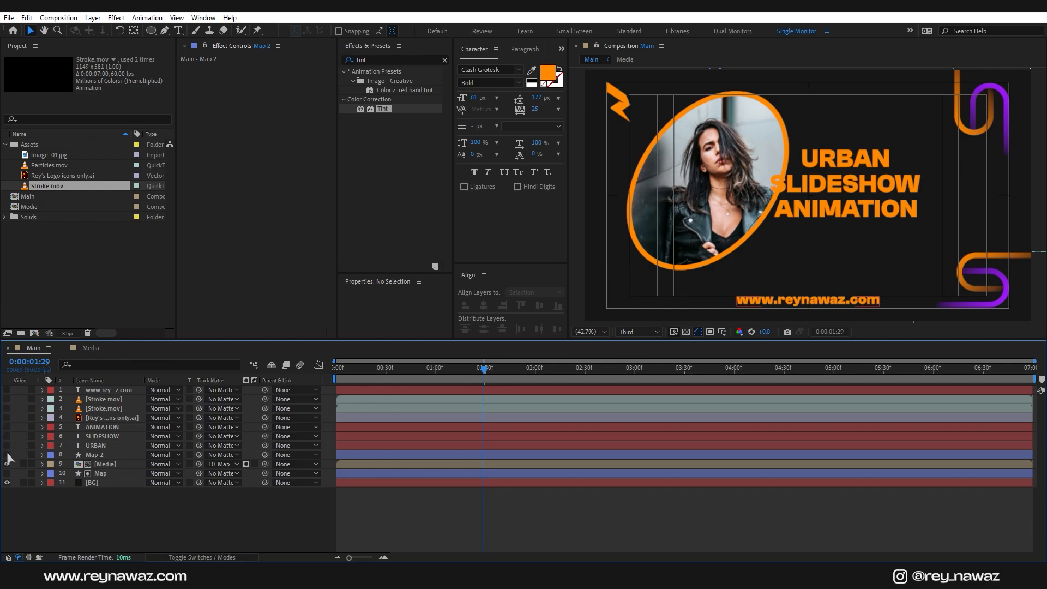
pyautogui.click(109, 464)
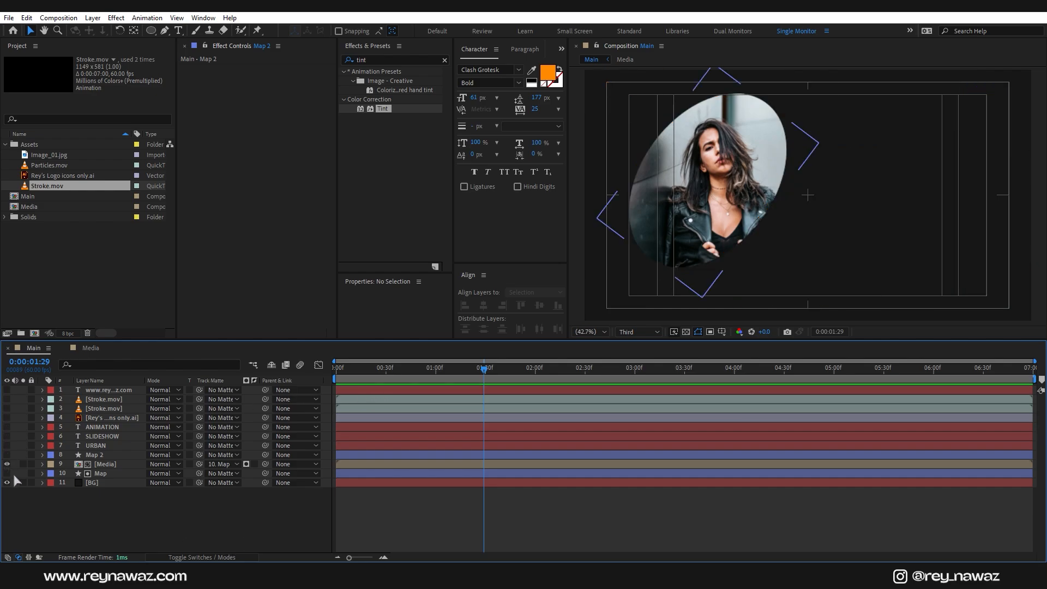
# Step: Add Position and Scale keyframes at 0:00:02:00 to both the Media and Map layers
pyautogui.keyDown('ctrl'); pyautogui.click(101, 473); pyautogui.keyUp('ctrl')
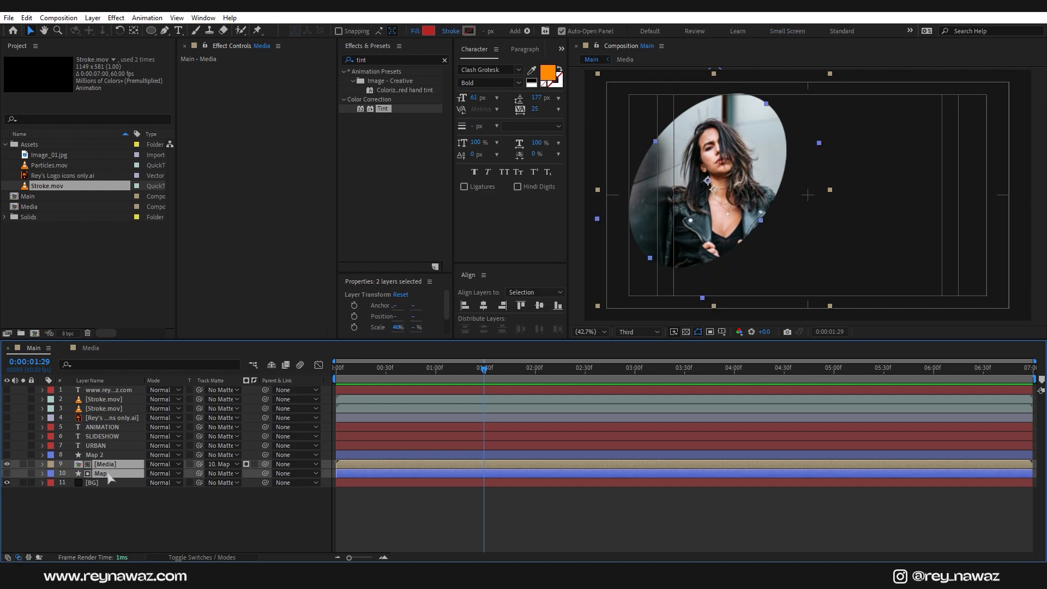
pyautogui.click(536, 376)
pyautogui.press('p')
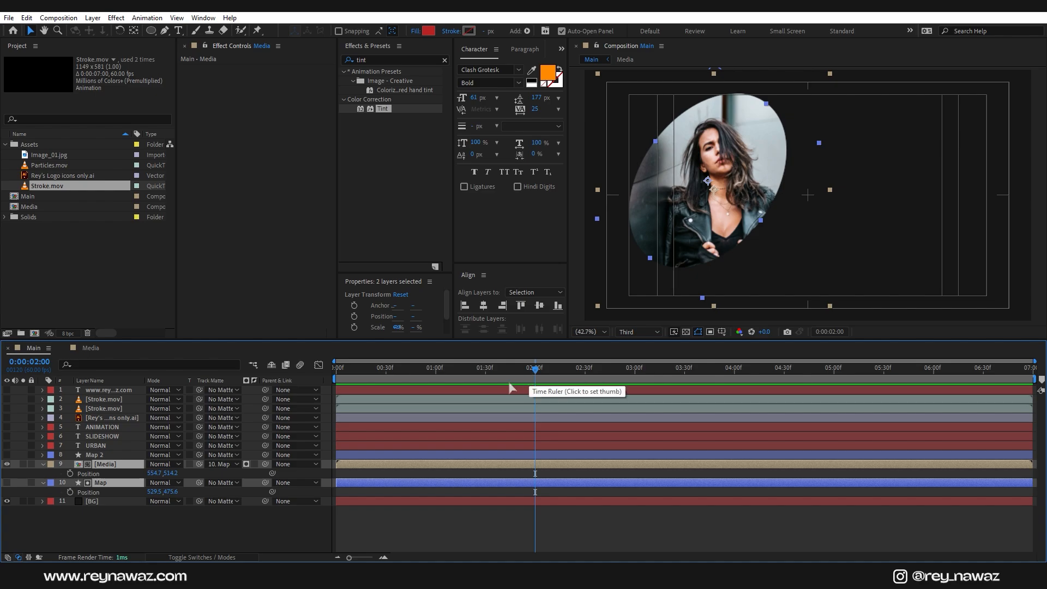
pyautogui.hotkey('shift', 's')
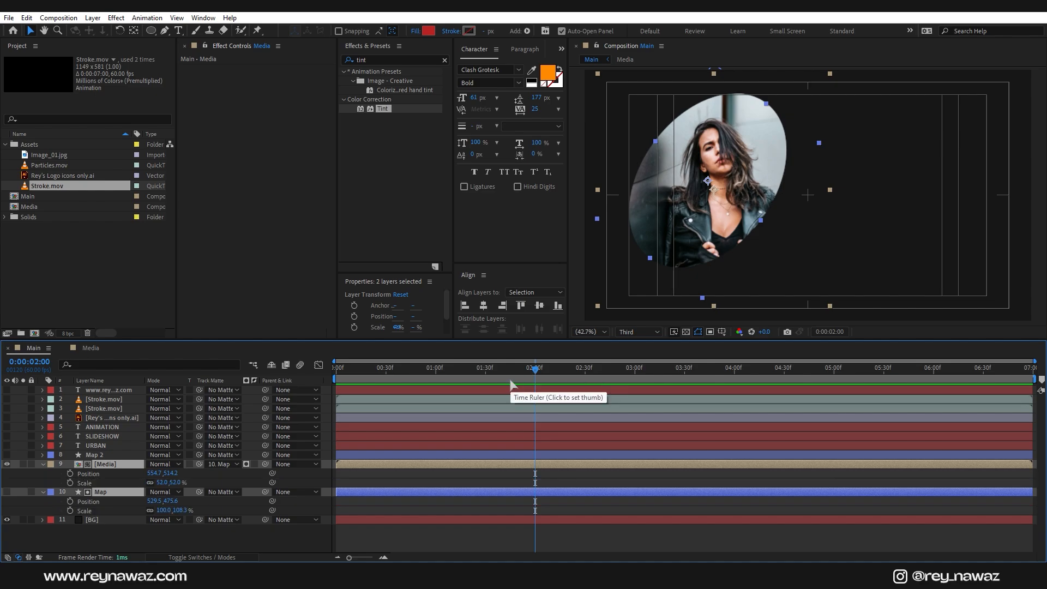
pyautogui.click(70, 473)
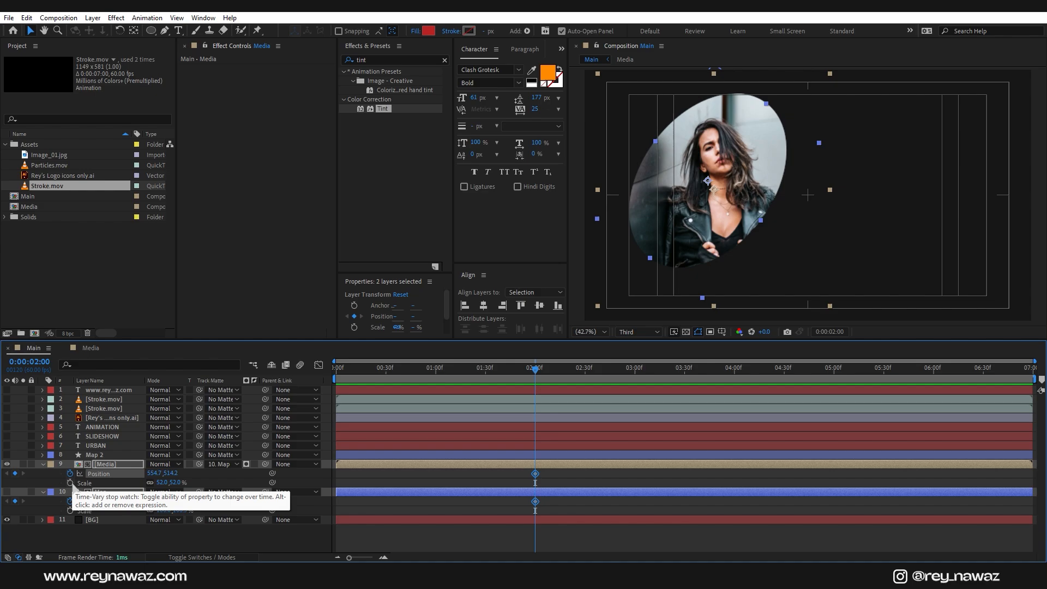
pyautogui.click(70, 482)
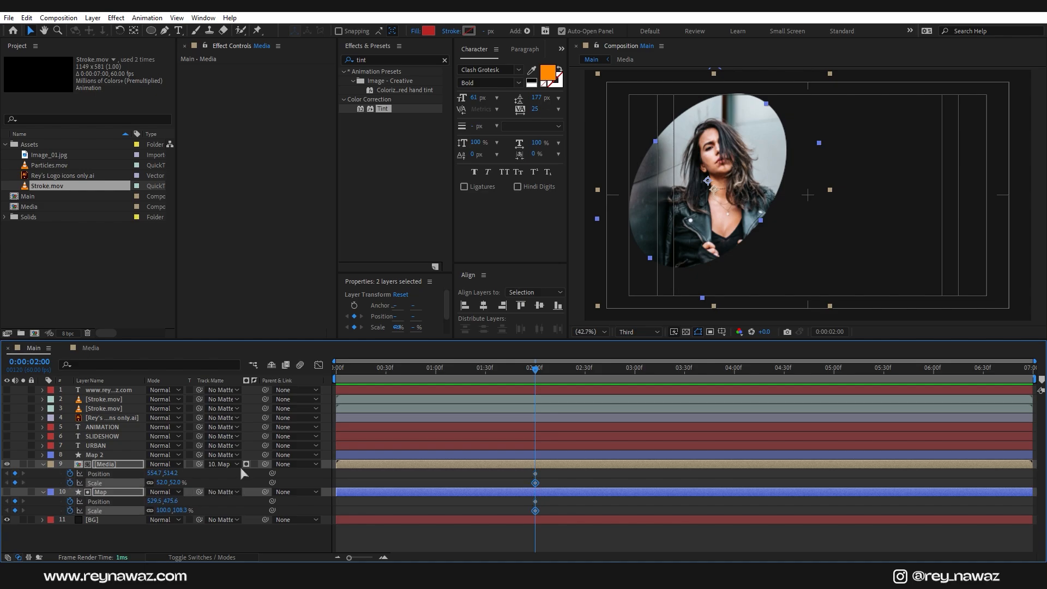
pyautogui.click(437, 378)
pyautogui.click(200, 484)
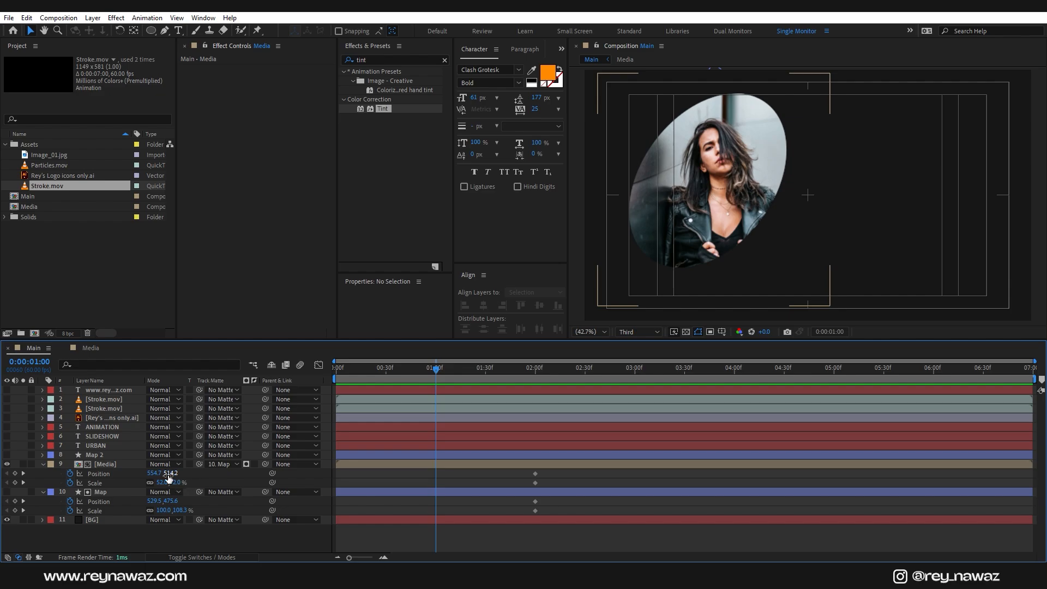
# Step: At 1:00, reposition the Map ellipse and Media photo so the enlarged photo fills the frame centred
pyautogui.click(109, 491)
pyautogui.moveTo(154, 501); pyautogui.dragTo(366, 507)
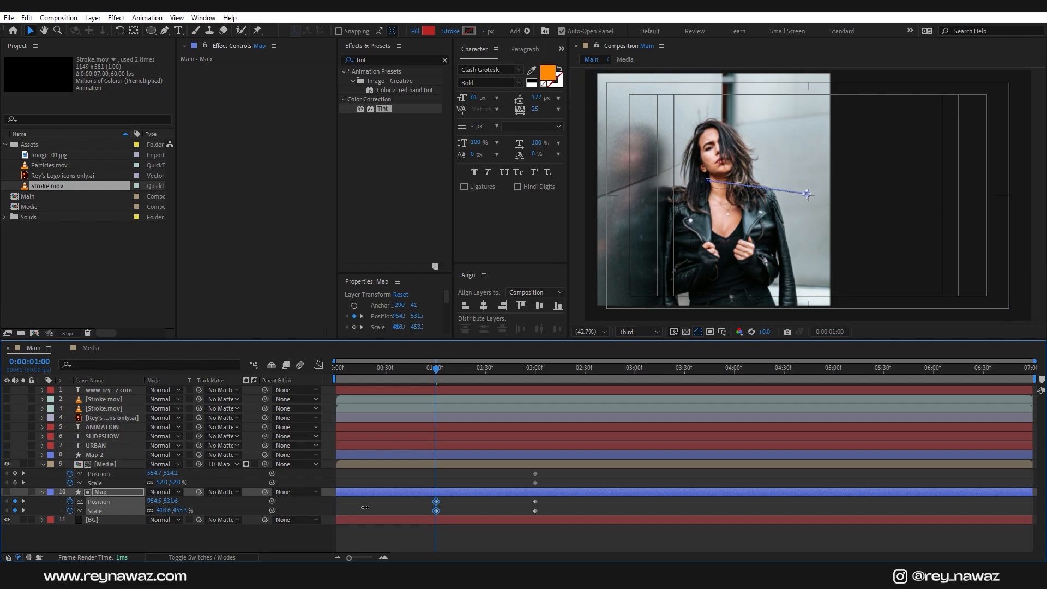
pyautogui.click(437, 465)
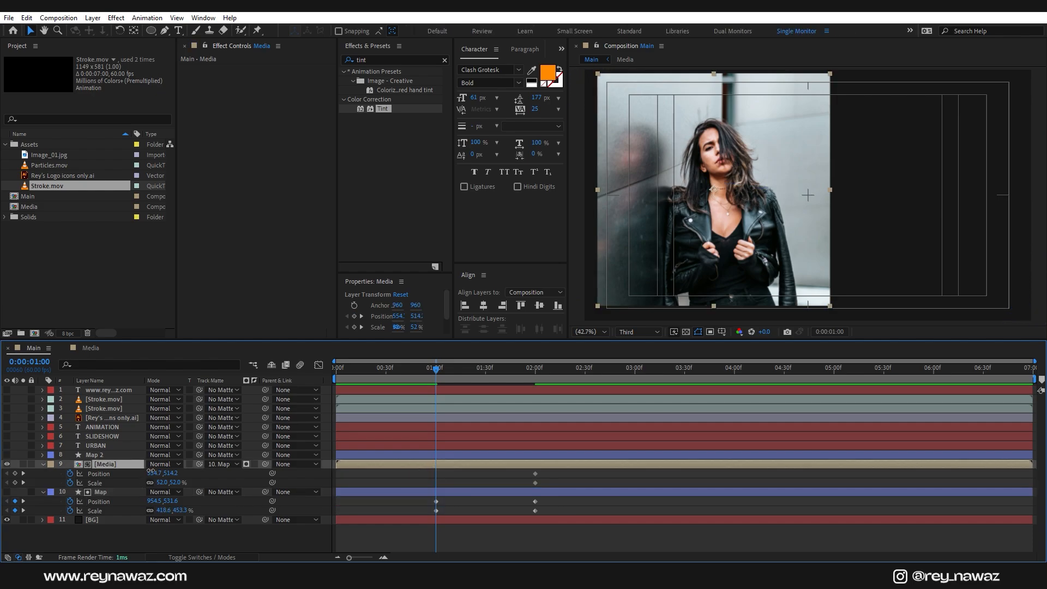
pyautogui.moveTo(154, 473); pyautogui.dragTo(369, 467)
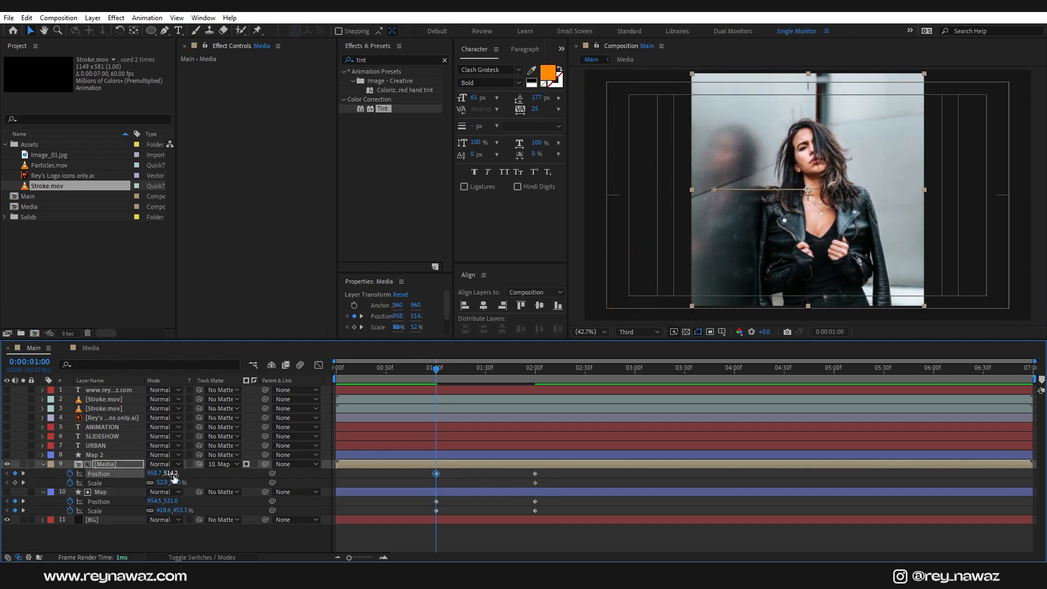
pyautogui.moveTo(173, 474); pyautogui.dragTo(203, 485)
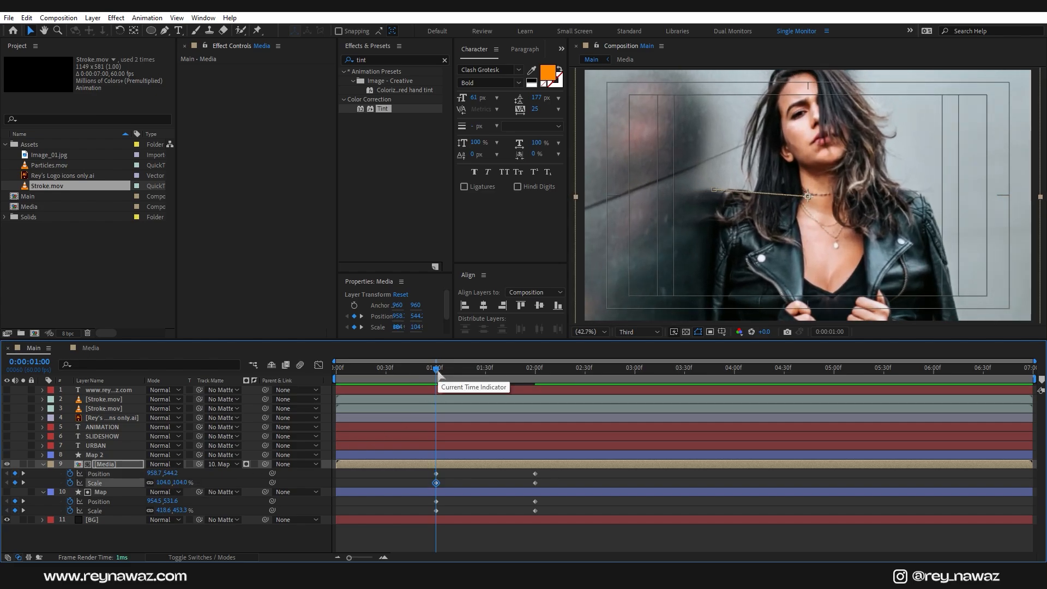
# Step: At 0:00, push the photo below the frame to Position Y 2105.2
pyautogui.moveTo(437, 370); pyautogui.dragTo(334, 421)
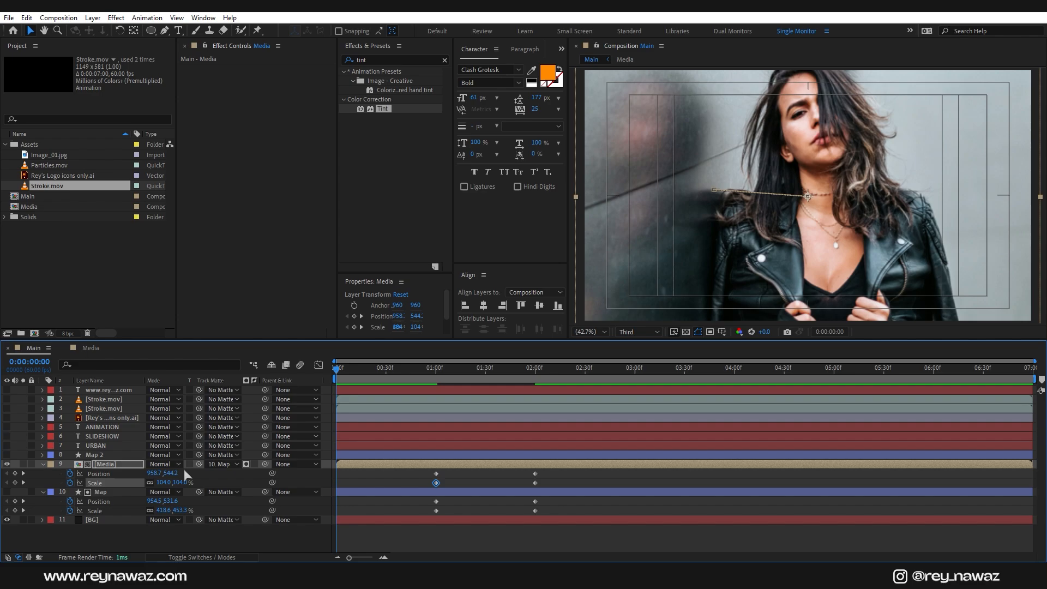
pyautogui.moveTo(172, 474); pyautogui.dragTo(1042, 397)
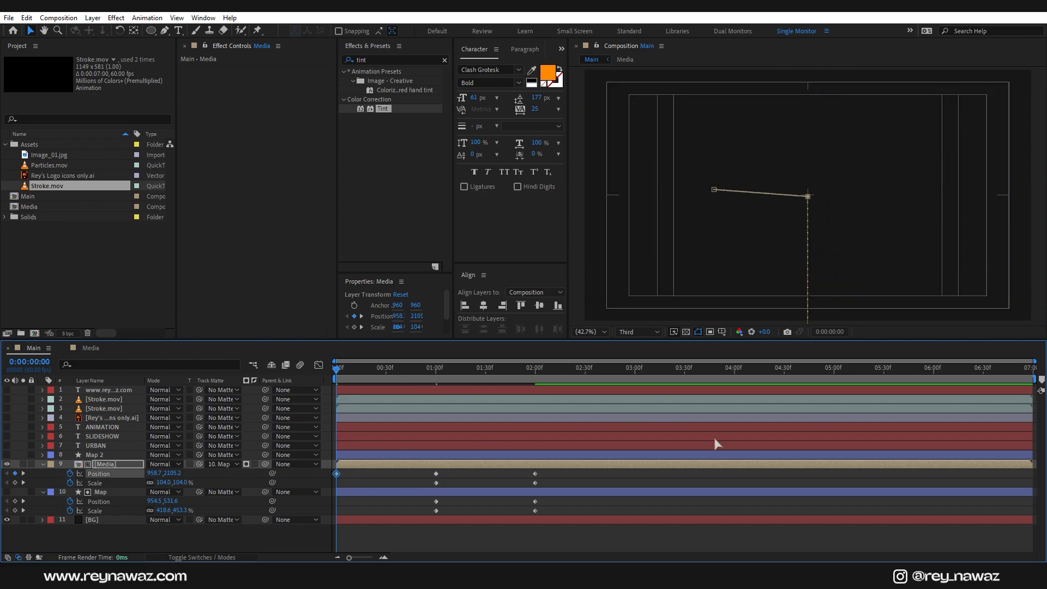
pyautogui.moveTo(552, 472); pyautogui.dragTo(320, 532)
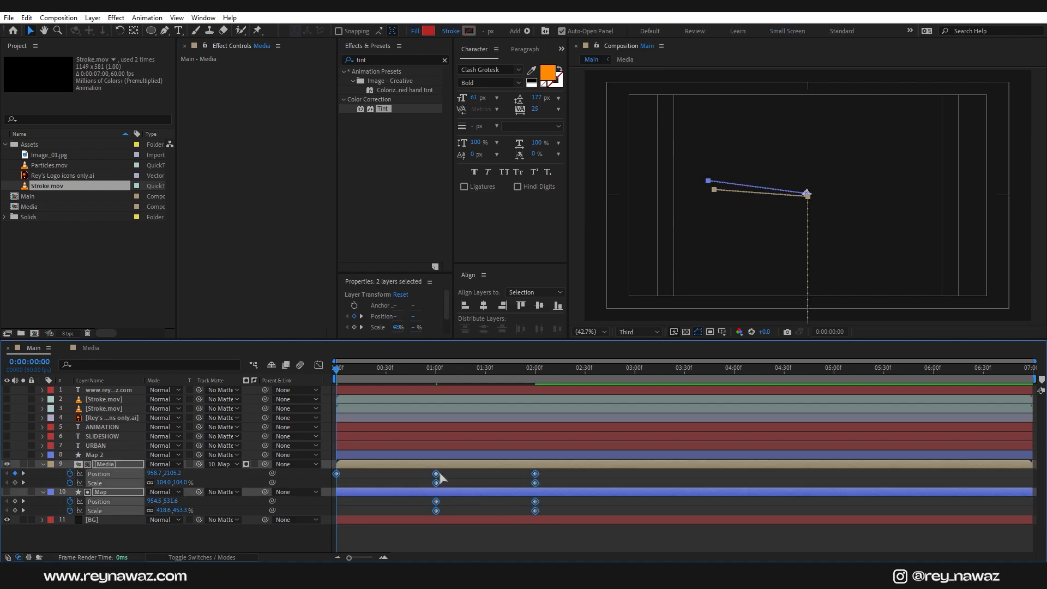
# Step: Apply Easy Ease to the Media and Map keyframes and steepen their speed curves to about 61% influence
pyautogui.rightClick(441, 478)
pyautogui.moveTo(545, 341)
pyautogui.click(622, 382)
pyautogui.click(319, 366)
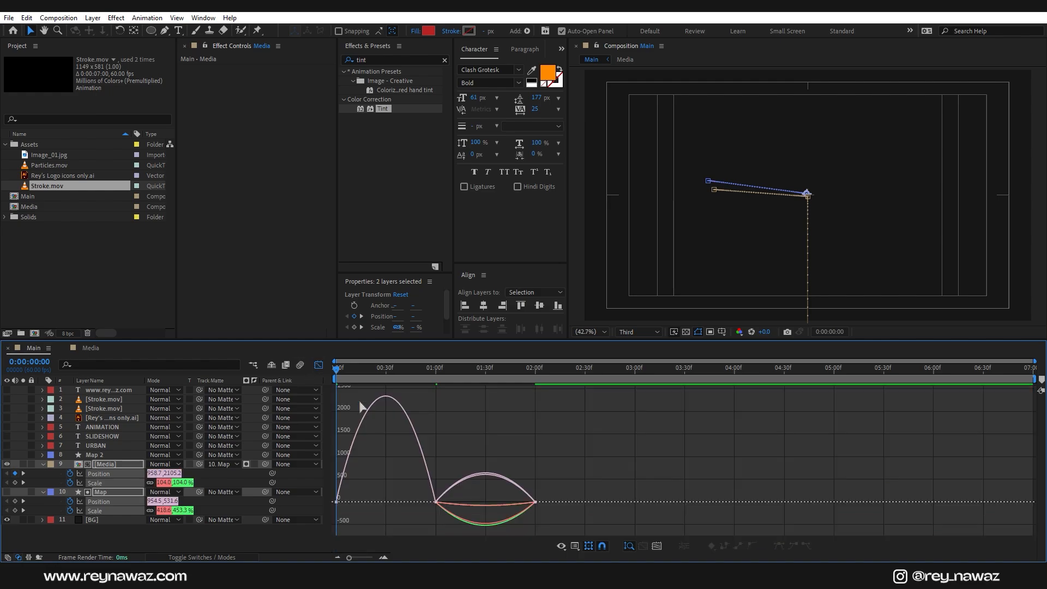
pyautogui.moveTo(567, 478); pyautogui.dragTo(338, 541)
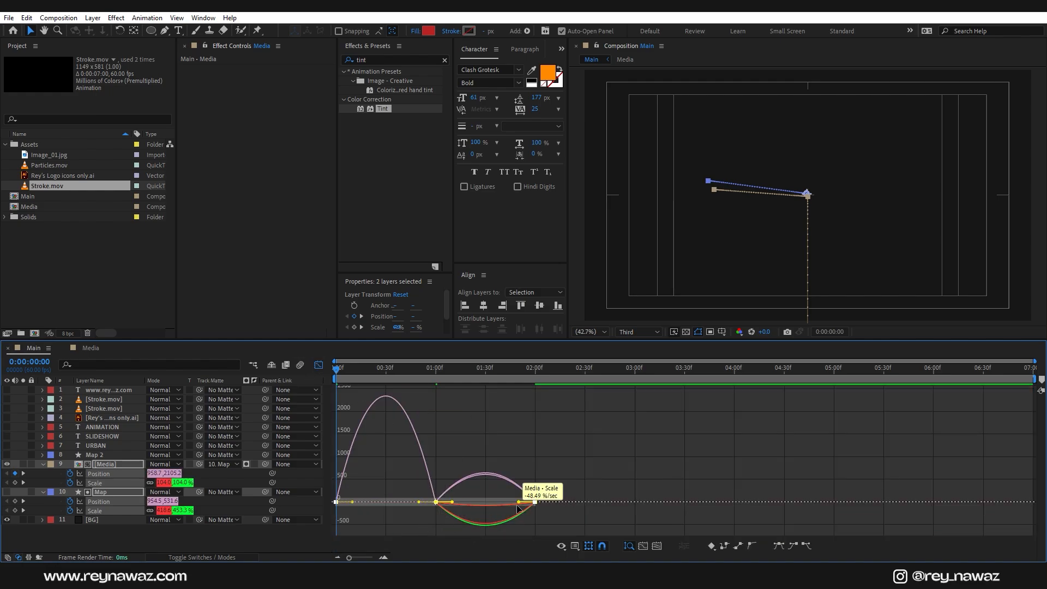
pyautogui.moveTo(516, 504); pyautogui.dragTo(486, 464)
pyautogui.click(319, 365)
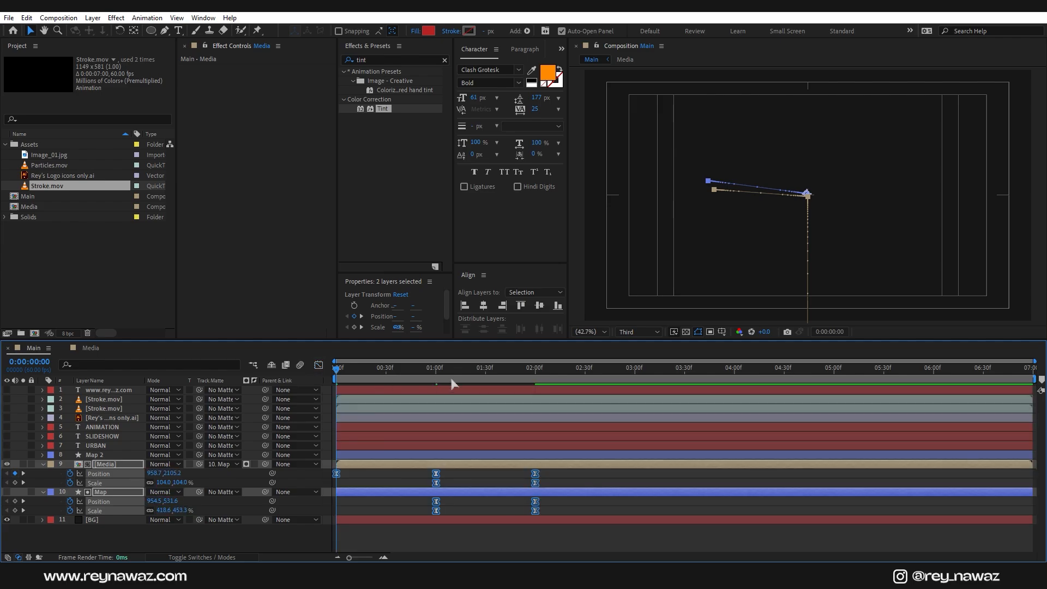
pyautogui.press('space')
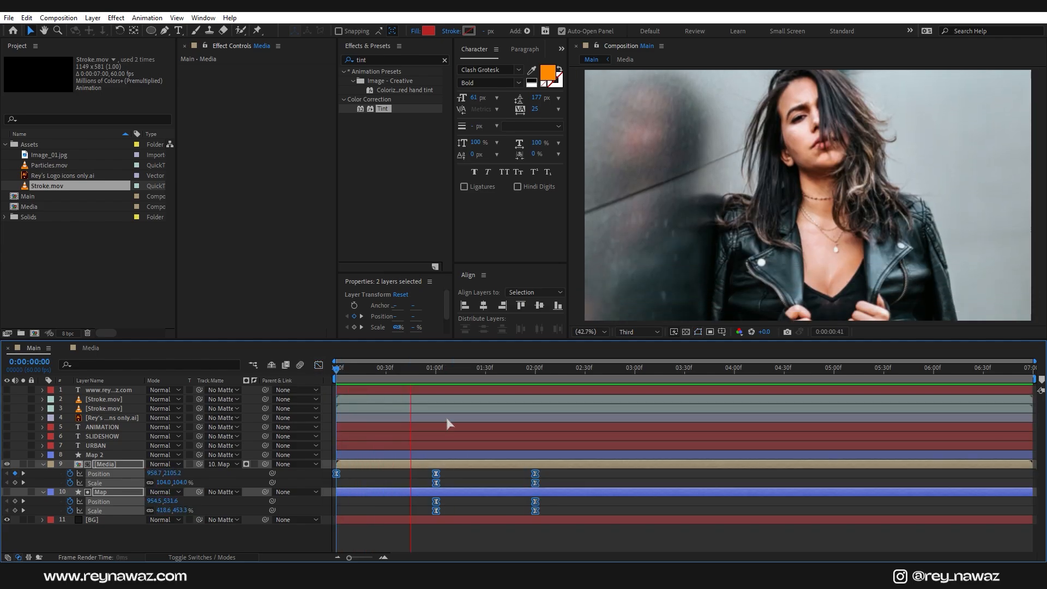
# Step: Show the orange Map 2 ring and move its anchor point to the ring's centre
pyautogui.press('space')
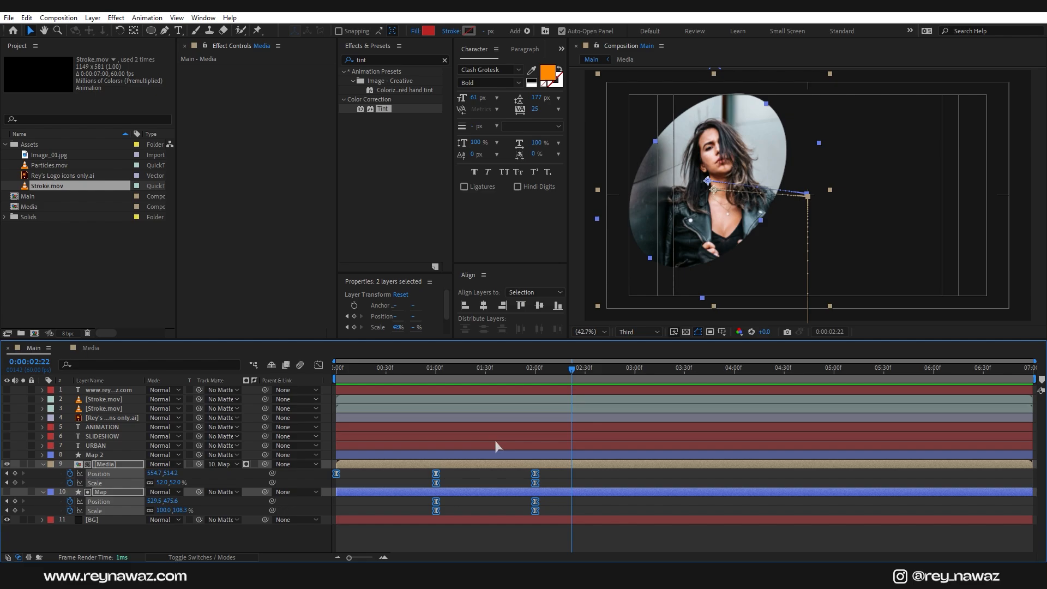
pyautogui.click(473, 465)
pyautogui.click(101, 455)
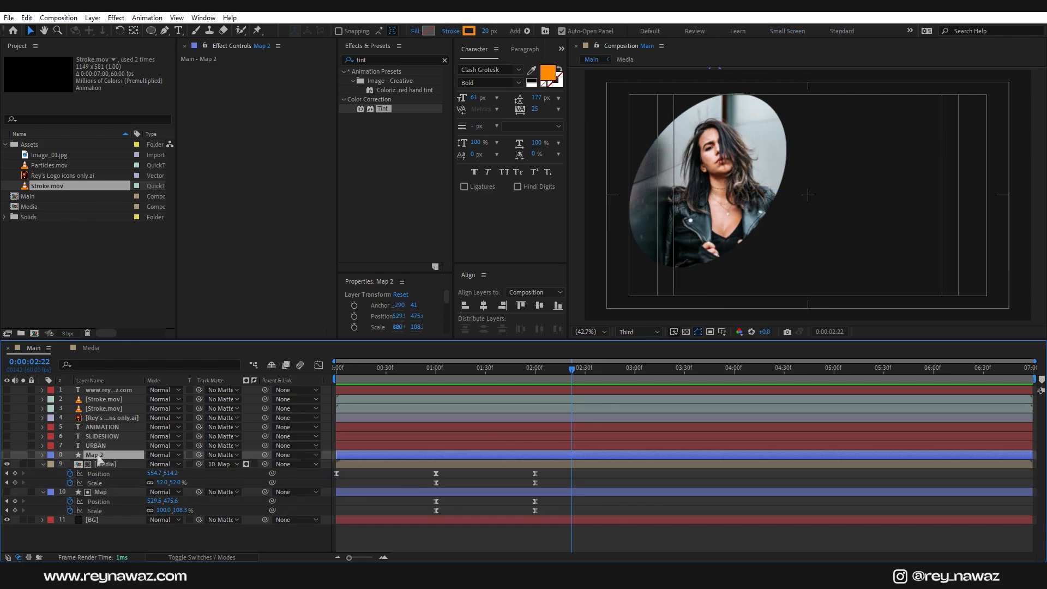
pyautogui.click(8, 455)
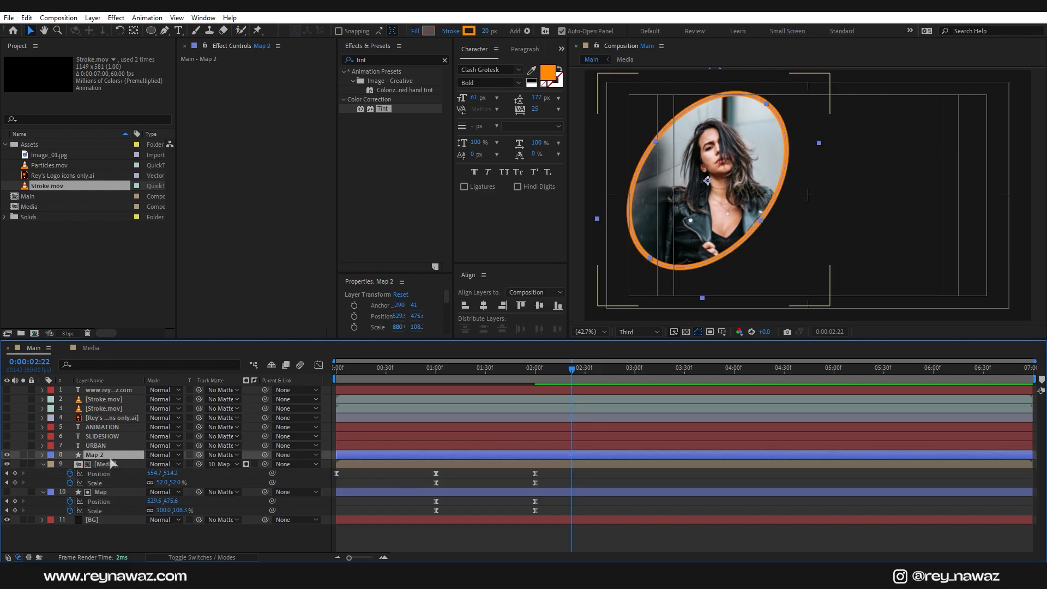
pyautogui.click(134, 30)
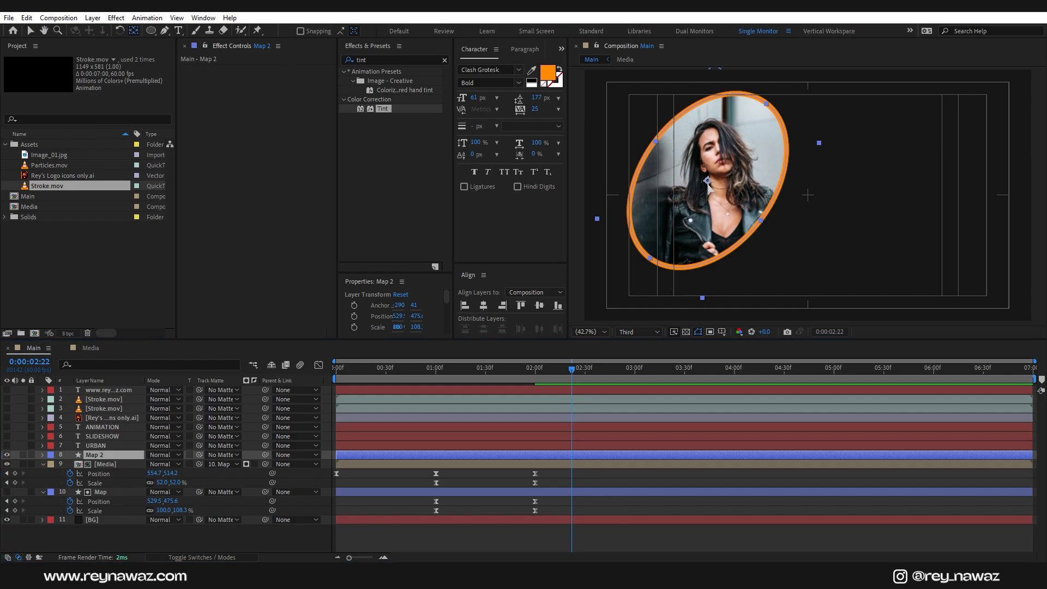
pyautogui.moveTo(708, 181); pyautogui.dragTo(762, 220)
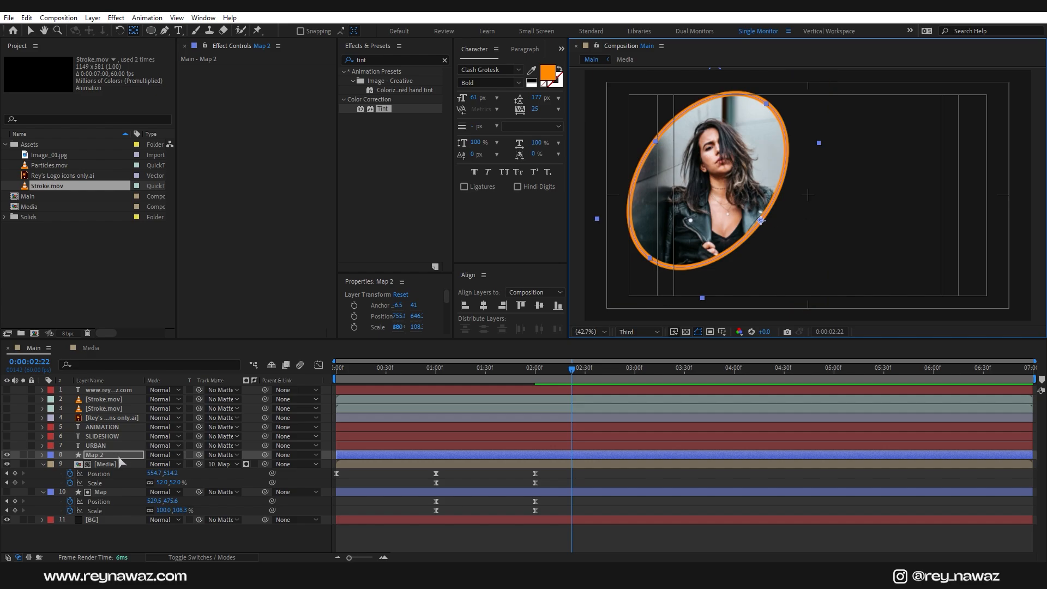
# Step: Scale the Map 2 ring to 110.2, 119.3% so it circles outside the photo oval
pyautogui.click(122, 457)
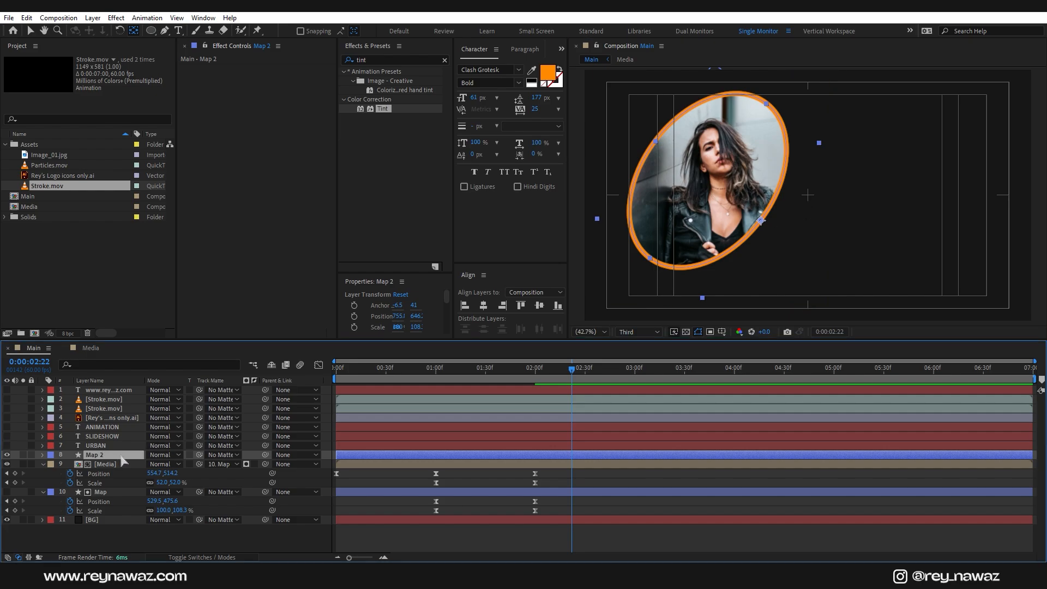
pyautogui.click(43, 464)
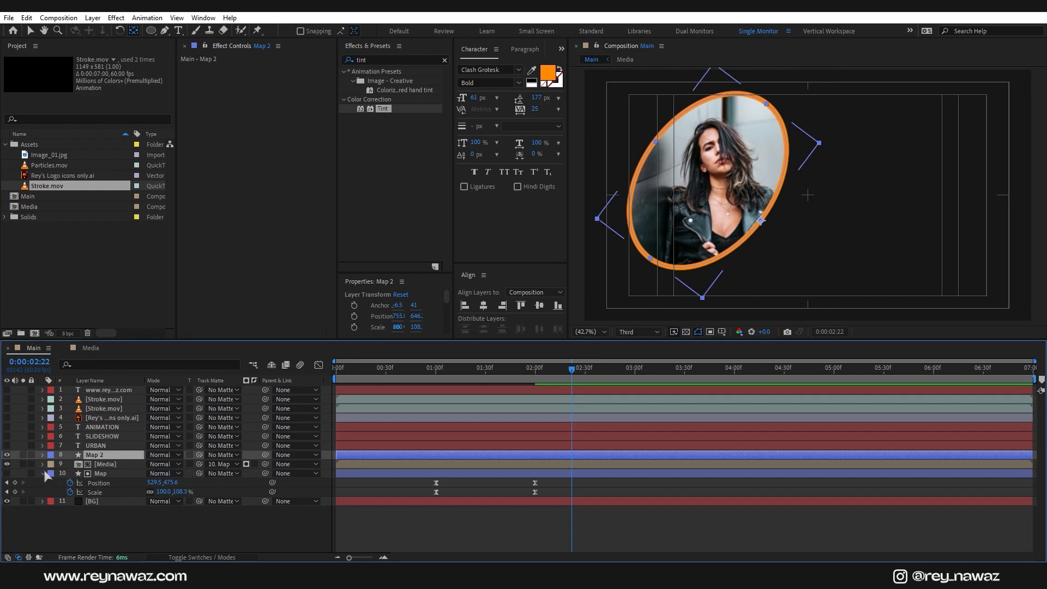
pyautogui.click(43, 473)
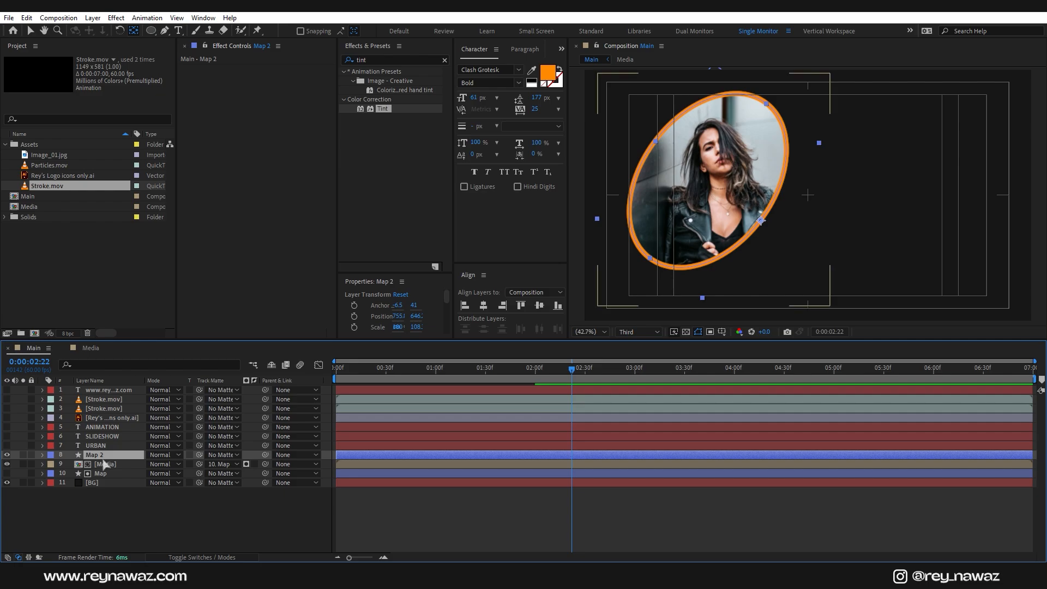
pyautogui.press('s')
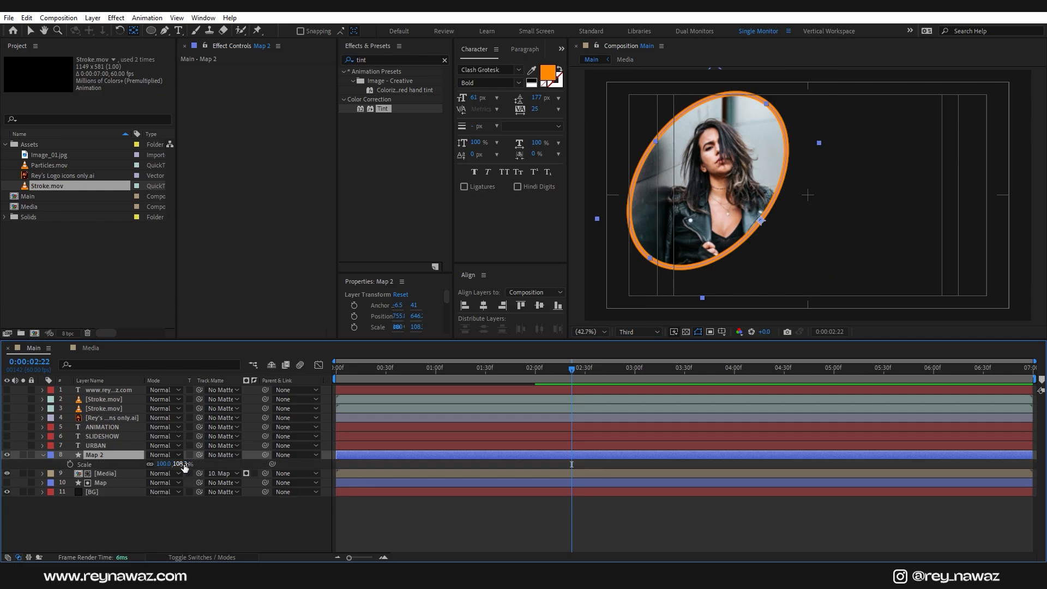
pyautogui.click(187, 464)
pyautogui.press('Up')
pyautogui.press('Up')
pyautogui.press('Up')
pyautogui.press('Up')
pyautogui.press('Up')
pyautogui.press('Up')
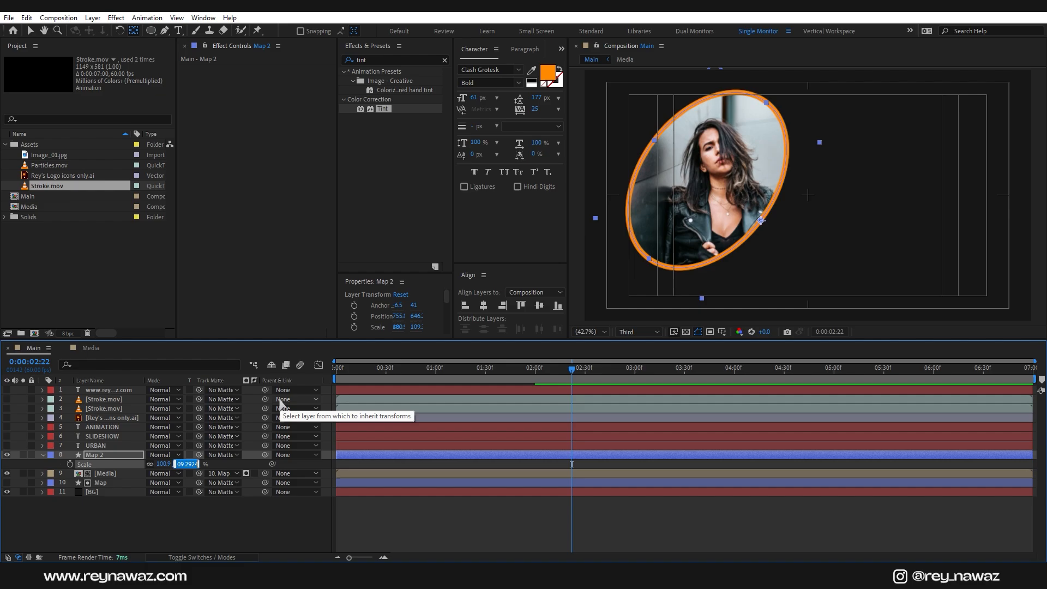
pyautogui.press('Up')
pyautogui.press('Up')
pyautogui.press('Up')
pyautogui.press('Up')
pyautogui.press('Up')
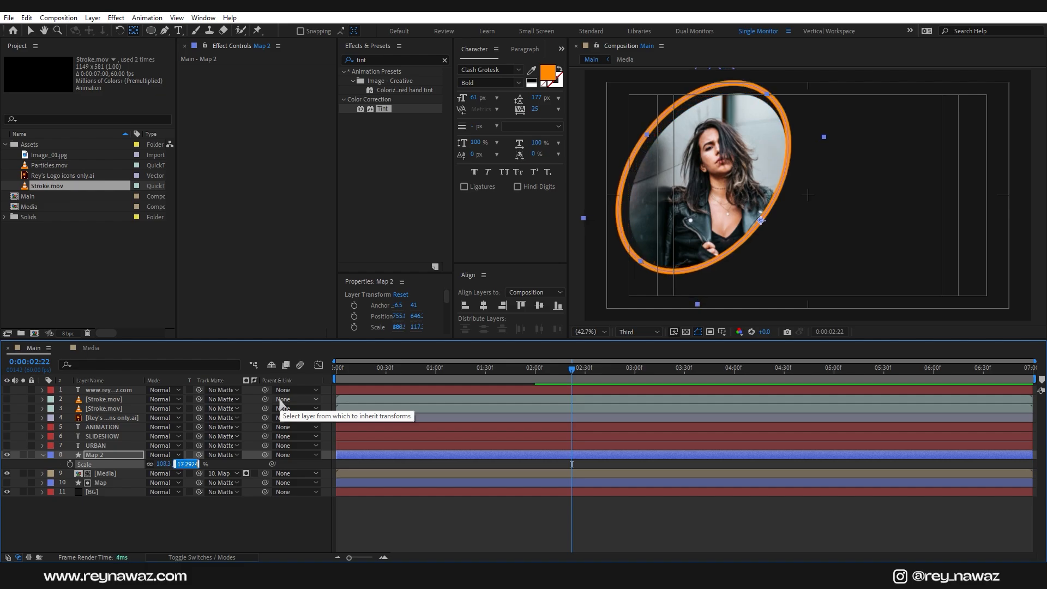
pyautogui.click(304, 531)
pyautogui.click(97, 461)
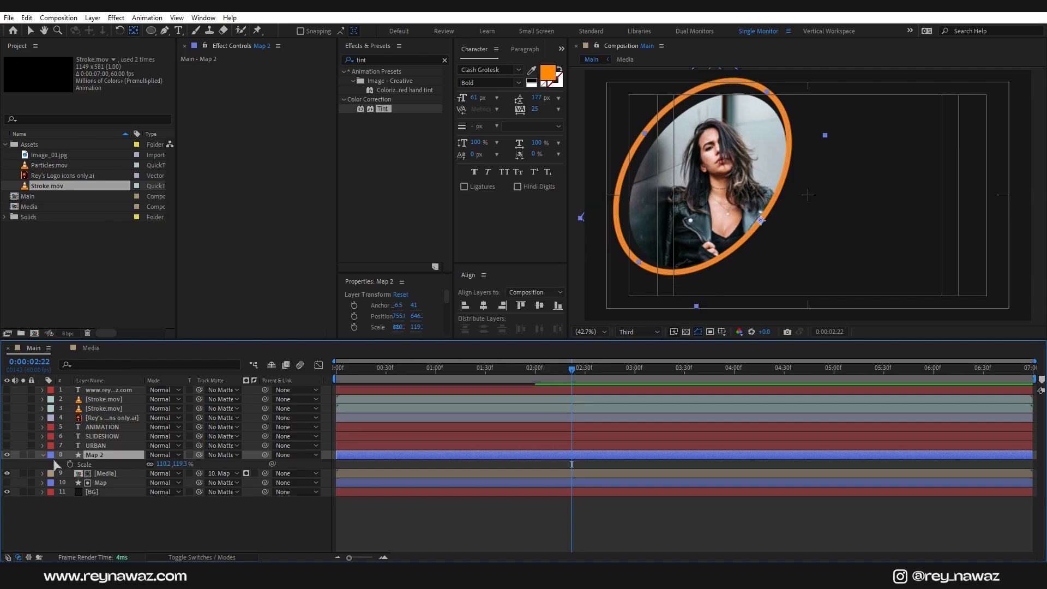
pyautogui.click(42, 456)
pyautogui.click(42, 455)
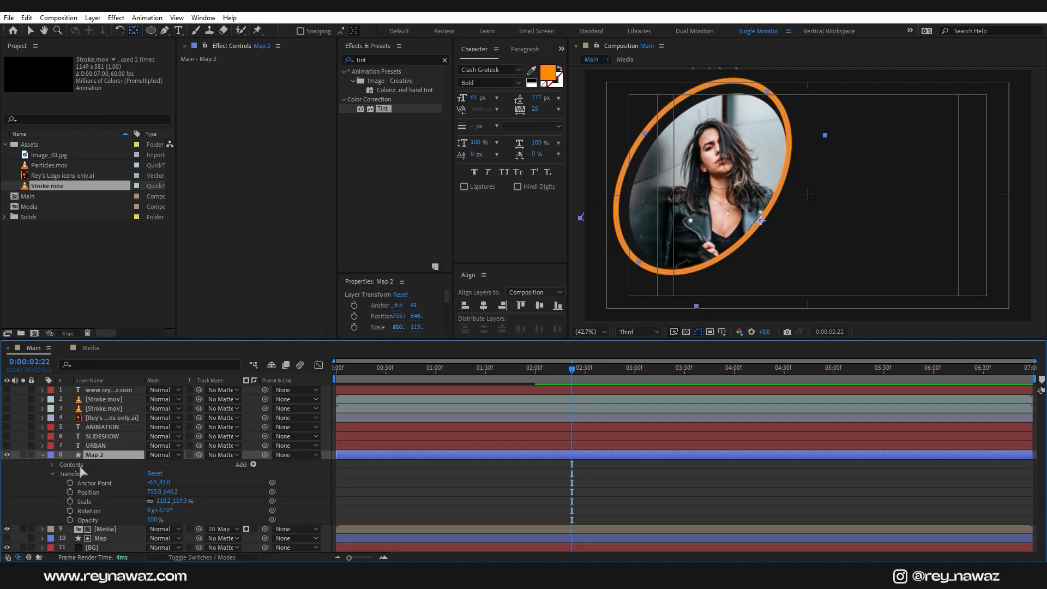
pyautogui.click(89, 467)
# Step: Add Trim Paths to Map 2 and keyframe End from 0% at 2:00 to 75% at 3:01
pyautogui.click(253, 465)
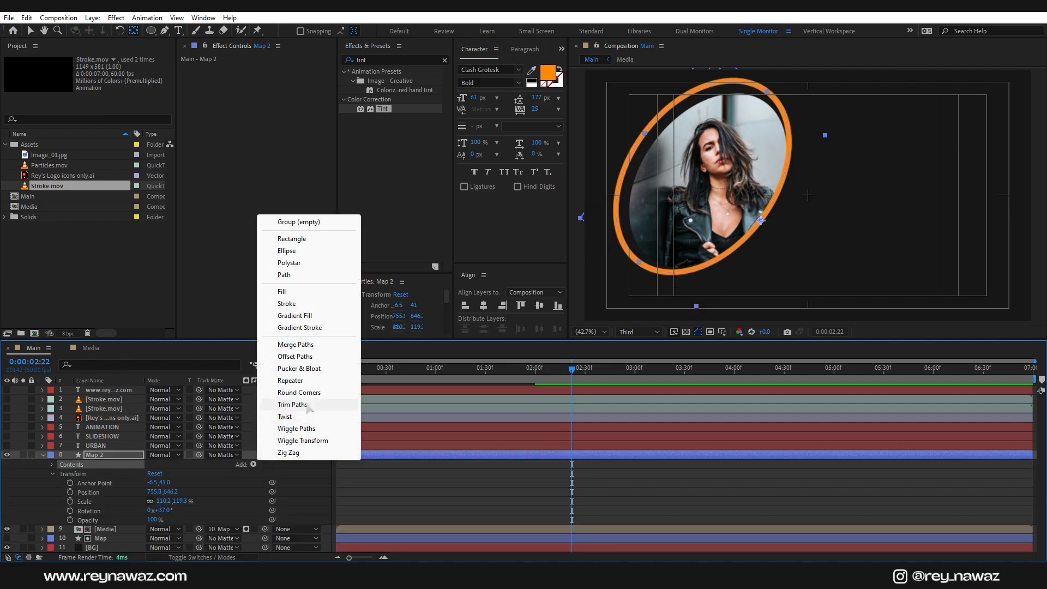
pyautogui.click(278, 404)
pyautogui.click(62, 483)
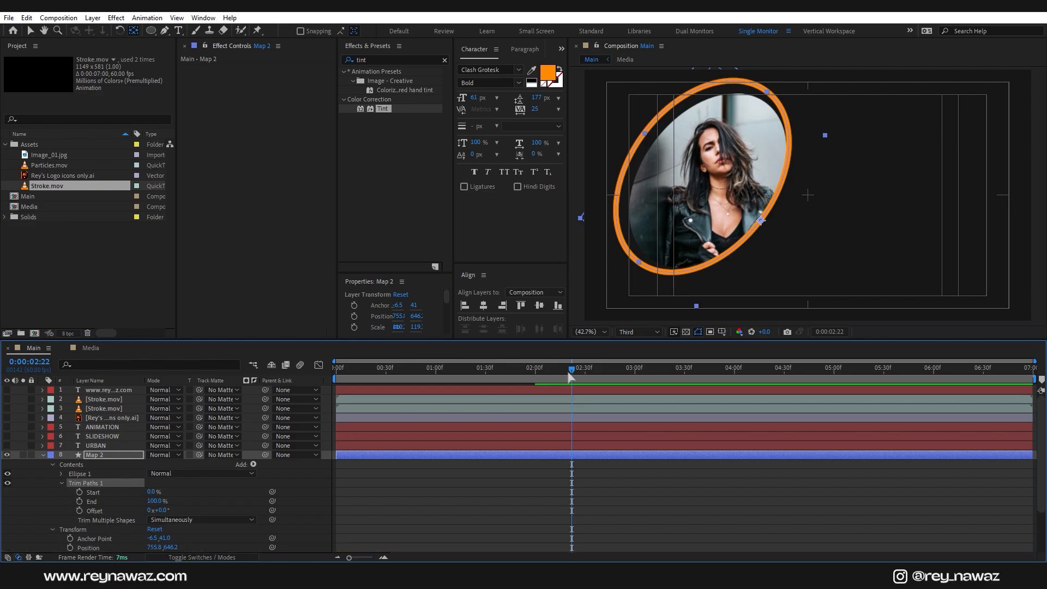
pyautogui.moveTo(155, 501); pyautogui.dragTo(111, 513)
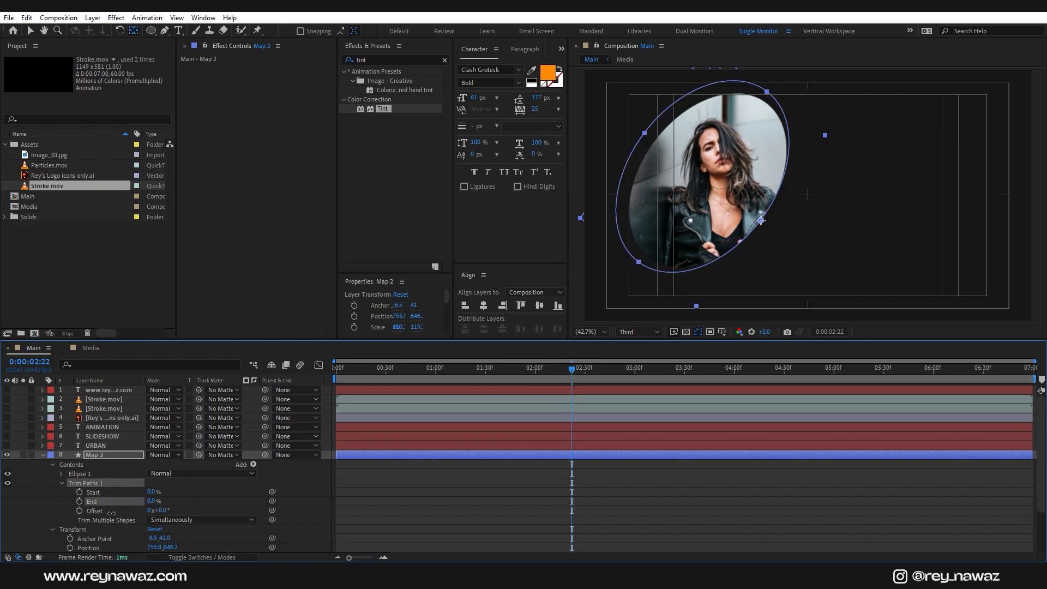
pyautogui.click(535, 374)
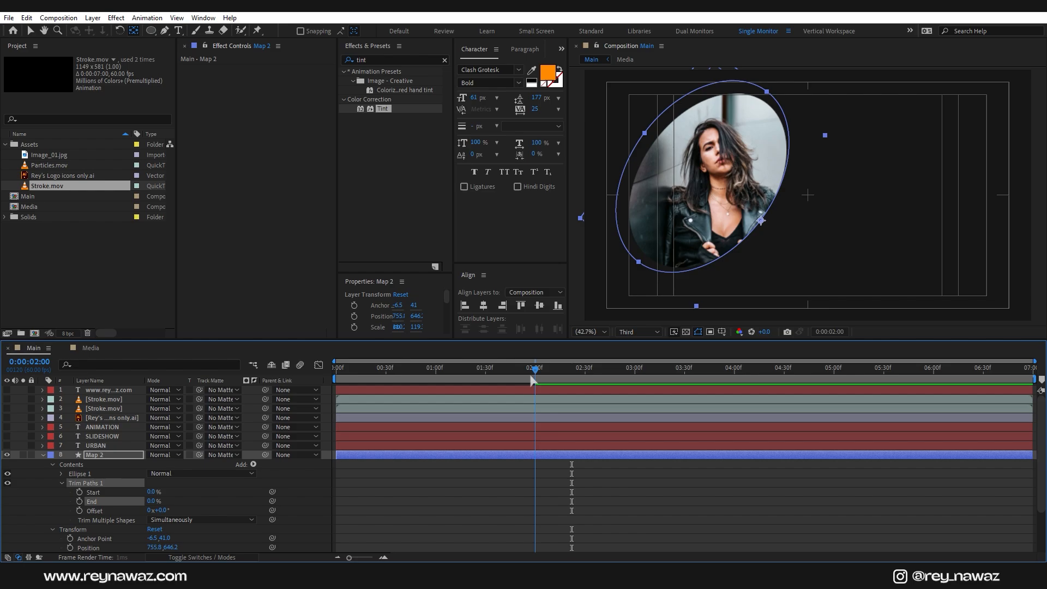
pyautogui.click(79, 501)
pyautogui.click(636, 373)
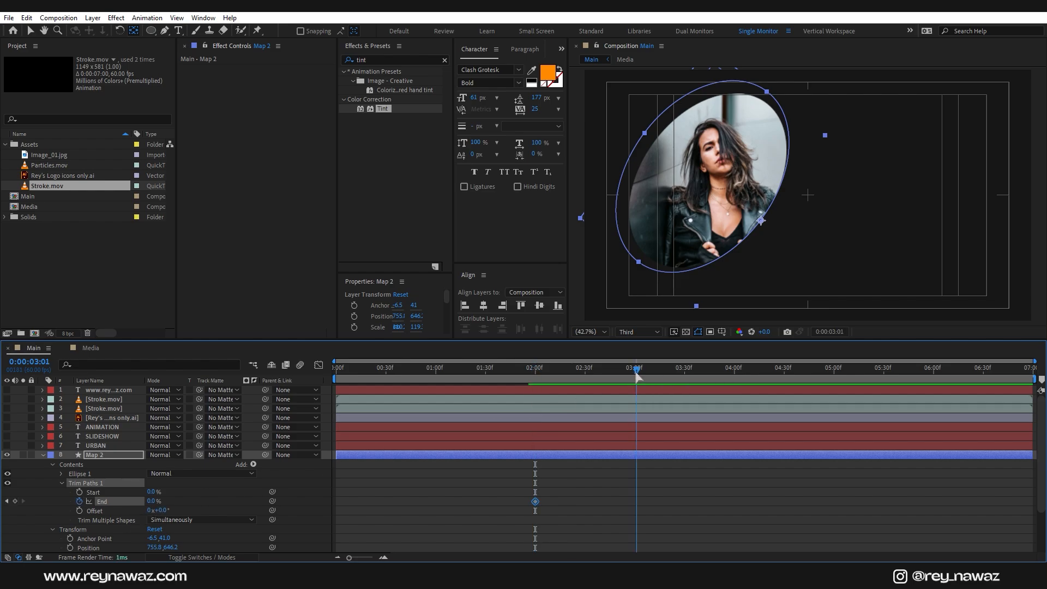
pyautogui.moveTo(152, 501); pyautogui.dragTo(189, 500)
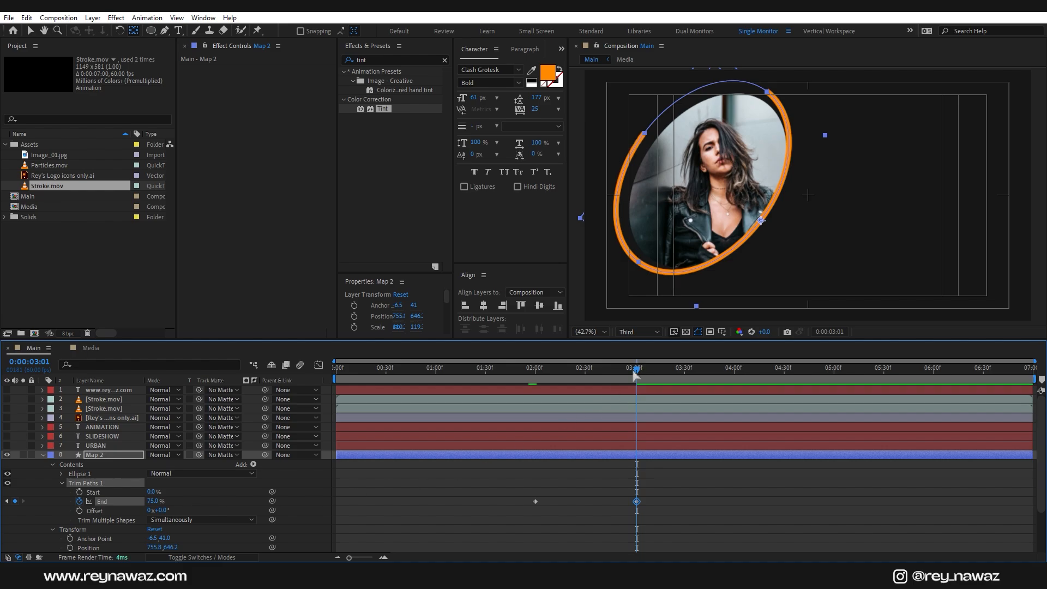
# Step: Keyframe the ring's Offset rotating to 206° by the end, then Easy Ease the End and Offset keys
pyautogui.moveTo(636, 374); pyautogui.dragTo(584, 374)
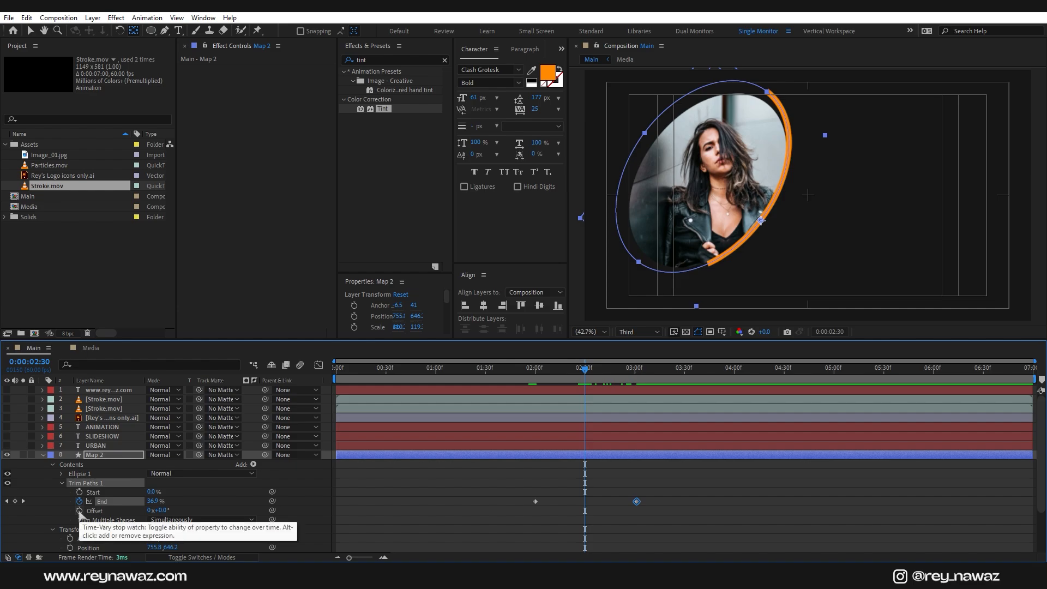
pyautogui.click(80, 511)
pyautogui.moveTo(687, 378); pyautogui.dragTo(1031, 371)
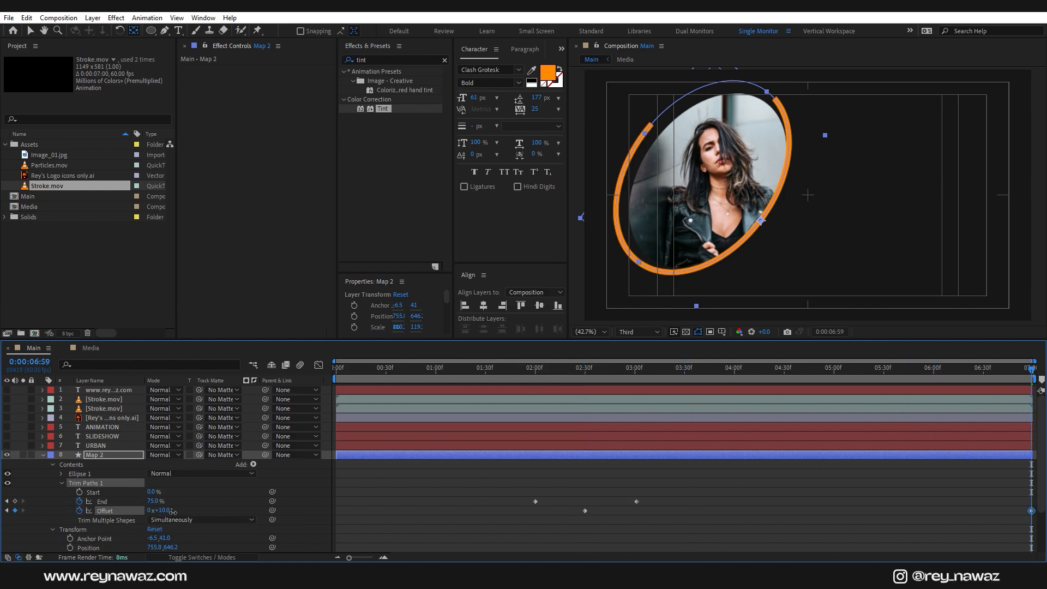
pyautogui.moveTo(161, 511); pyautogui.dragTo(242, 511)
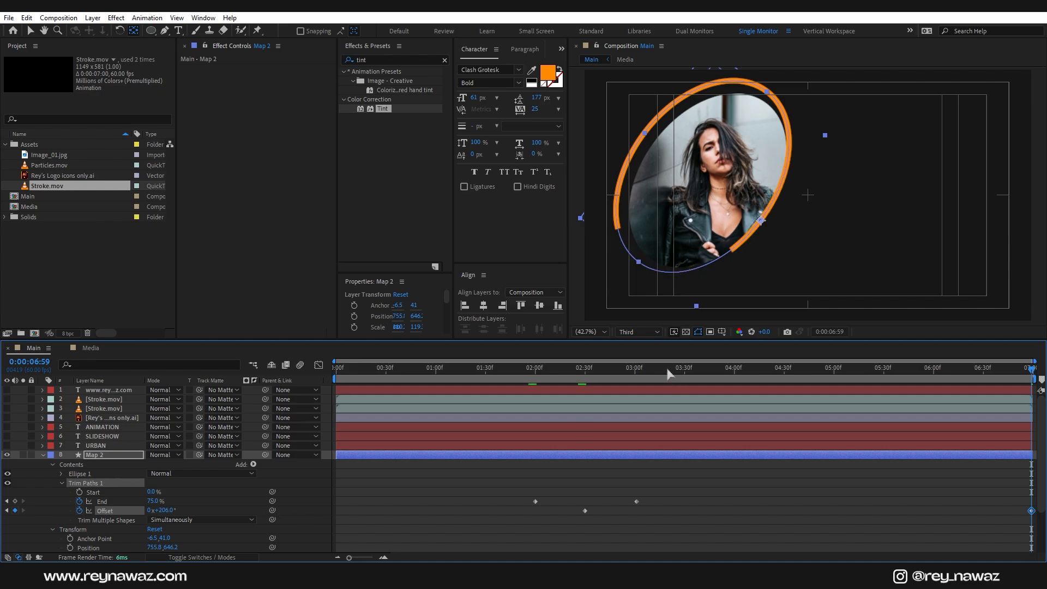
pyautogui.moveTo(666, 374); pyautogui.dragTo(524, 411)
pyautogui.moveTo(498, 474); pyautogui.dragTo(1040, 538)
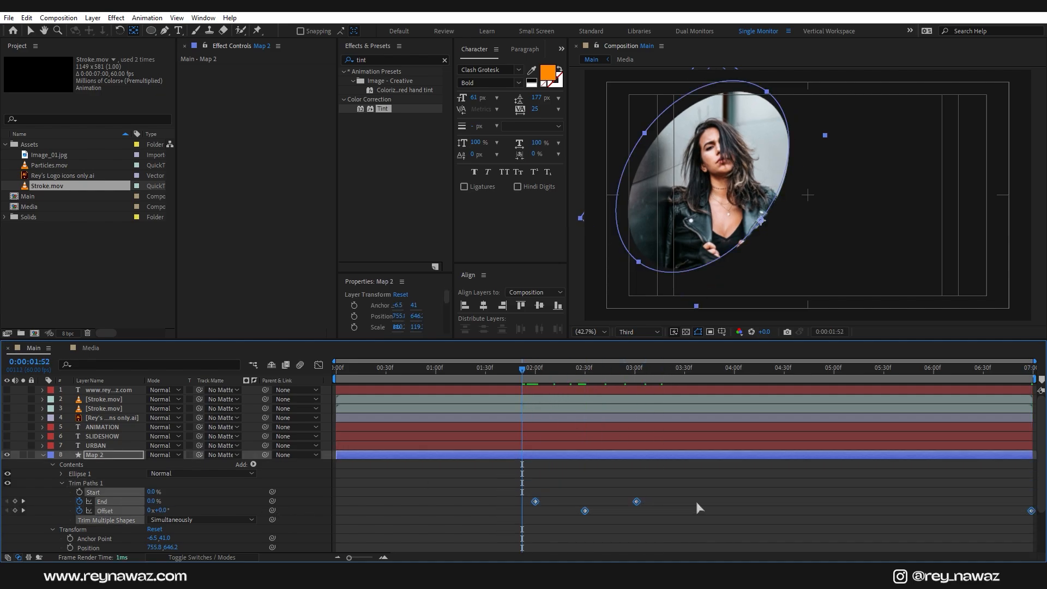
pyautogui.press('F9')
# Step: Set the Map 2 ring's Stroke 1 Line Cap to Round Cap
pyautogui.click(62, 474)
pyautogui.click(71, 492)
pyautogui.scroll(-2, 179, 491)
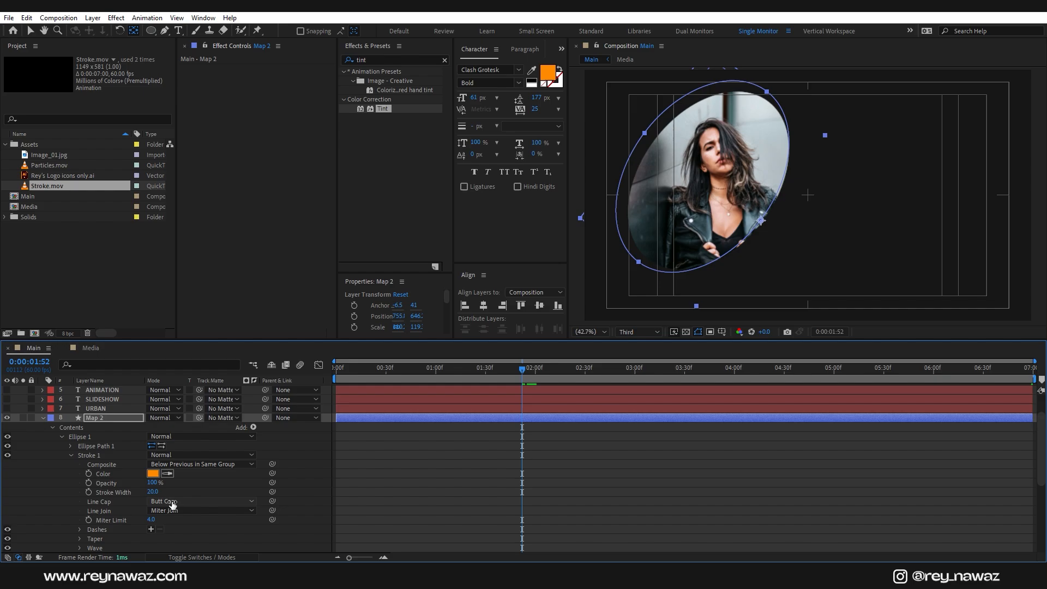
pyautogui.click(173, 502)
pyautogui.click(184, 526)
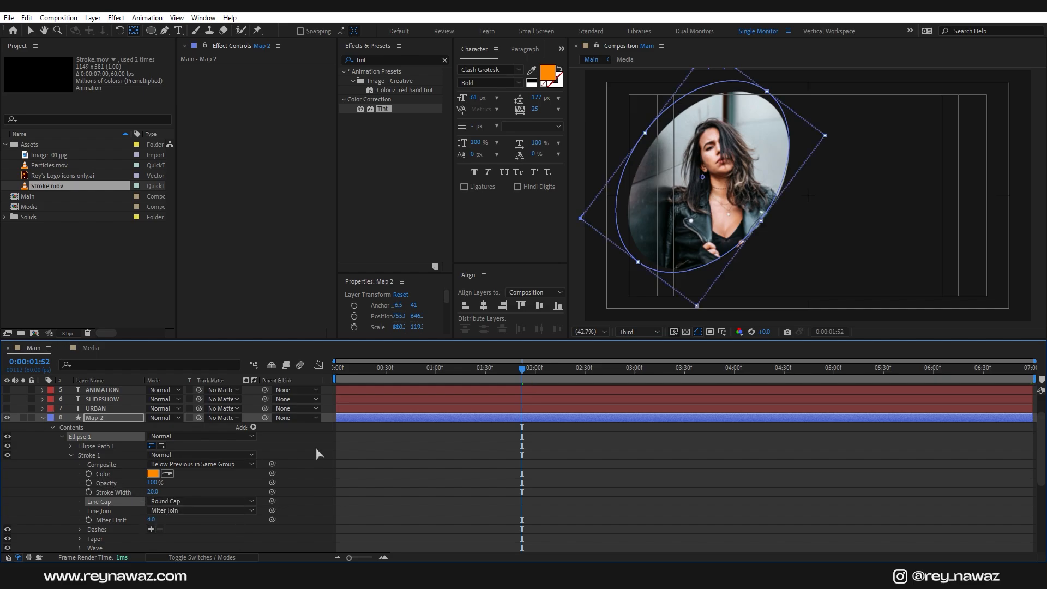
pyautogui.press('space')
pyautogui.press('space')
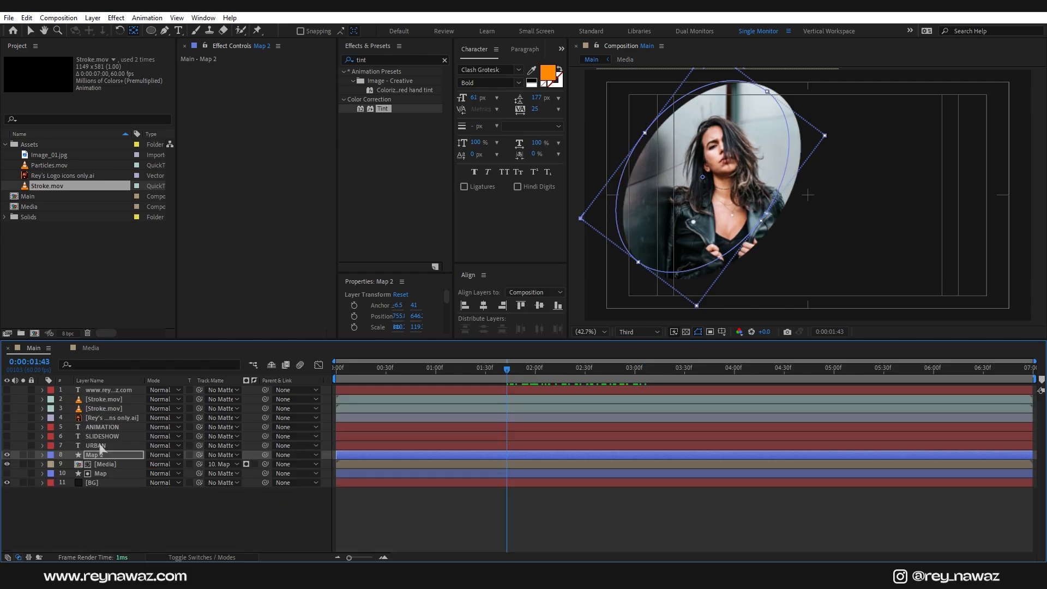
# Step: Make the URBAN, SLIDESHOW and ANIMATION layers visible and start them at 0:00:02:00
pyautogui.click(100, 446)
pyautogui.keyDown('shift'); pyautogui.click(110, 428); pyautogui.keyUp('shift')
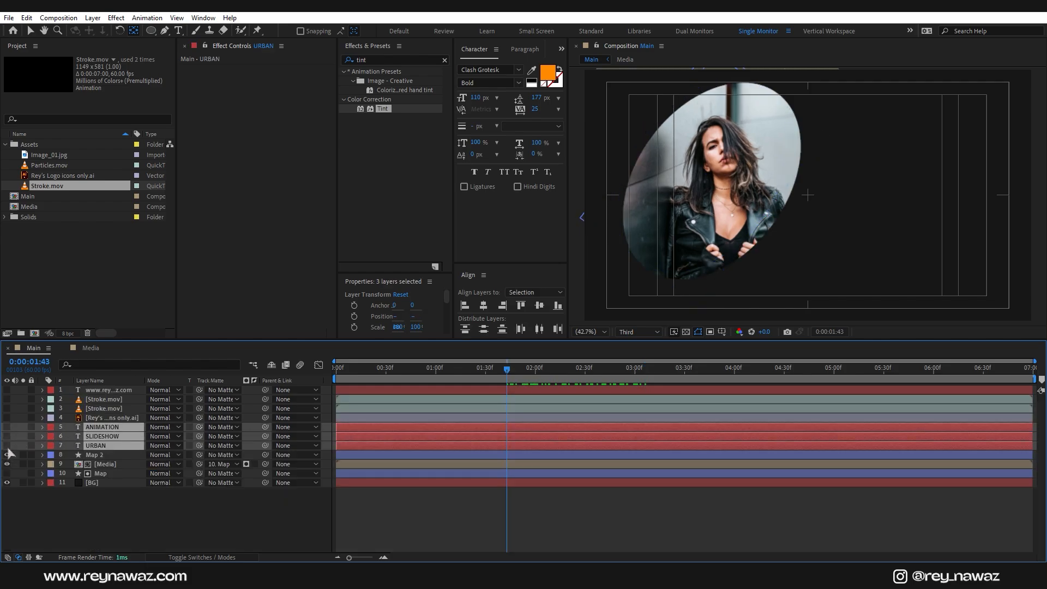
pyautogui.moveTo(7, 455); pyautogui.dragTo(7, 427)
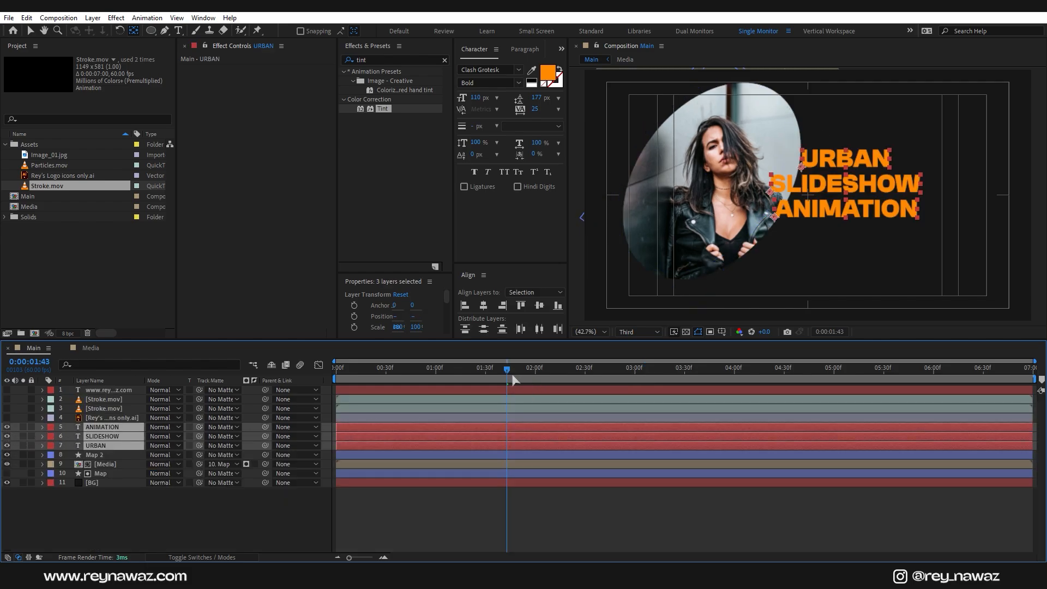
pyautogui.moveTo(512, 380); pyautogui.dragTo(536, 383)
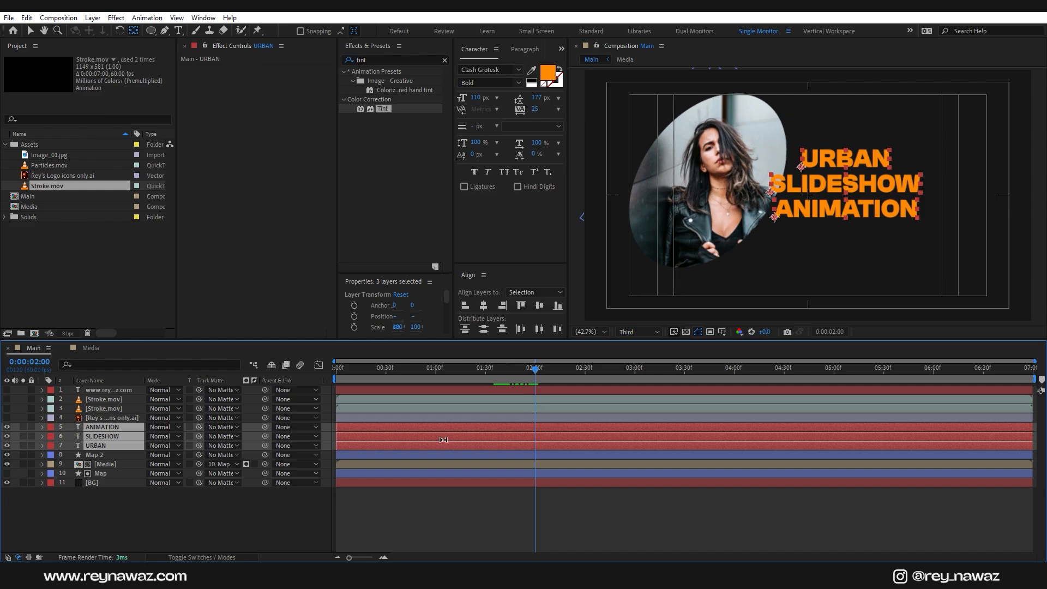
pyautogui.moveTo(379, 428); pyautogui.dragTo(550, 447)
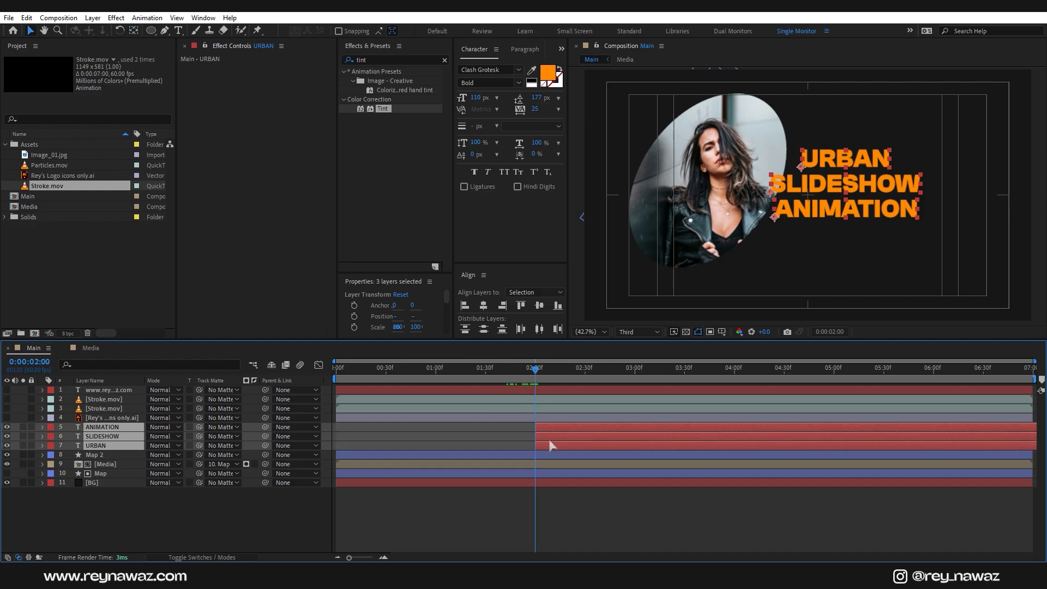
# Step: Add Position and Opacity keyframes to the three title layers at 3:00
pyautogui.press('p')
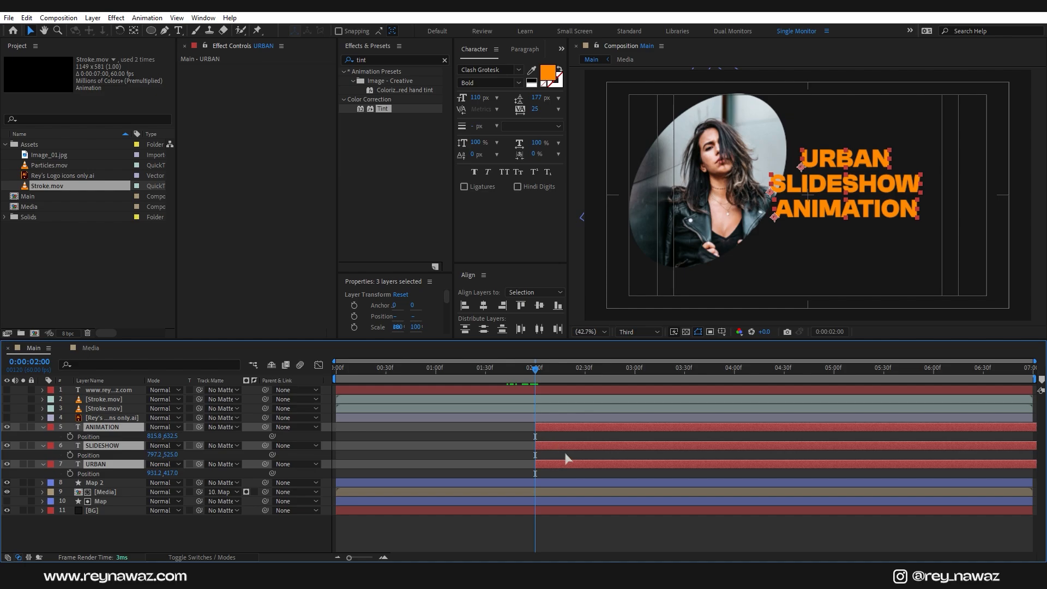
pyautogui.hotkey('shift', 't')
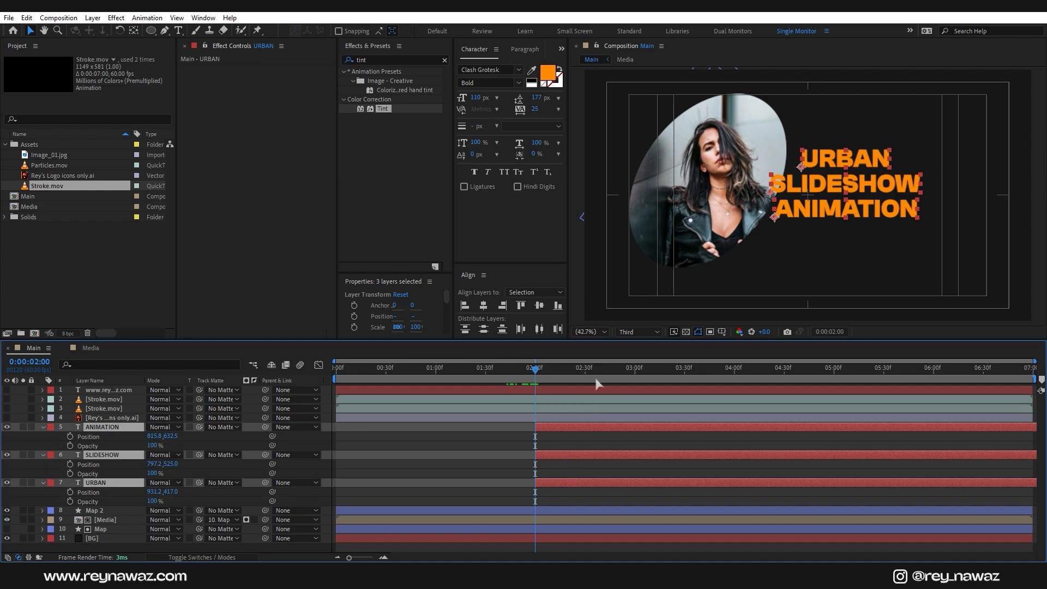
pyautogui.moveTo(531, 376); pyautogui.dragTo(637, 397)
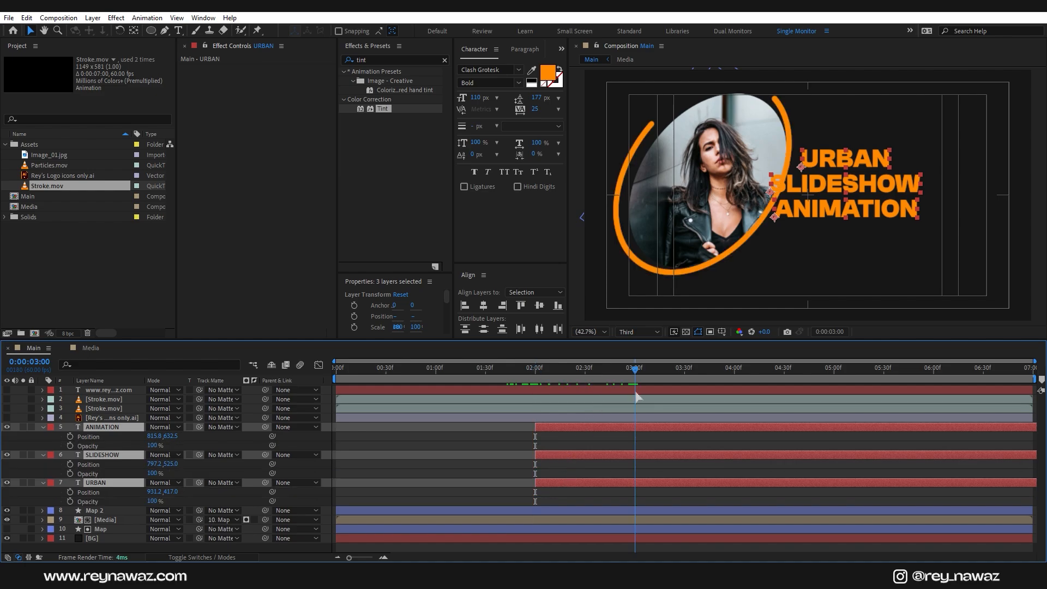
pyautogui.click(70, 437)
pyautogui.click(70, 446)
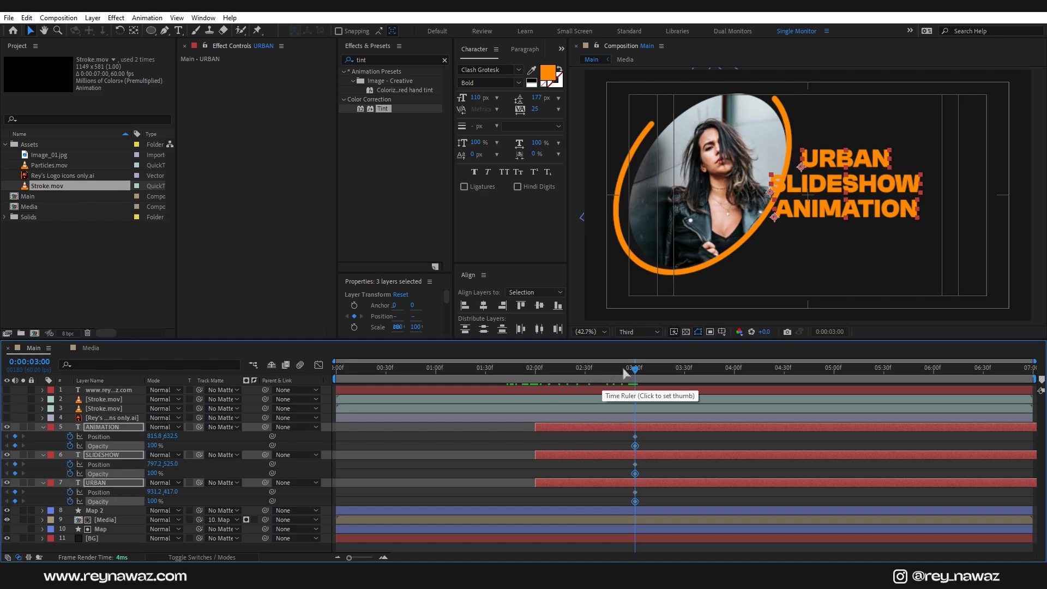
# Step: At 2:00, drop the title lines lower, then select all twelve title keyframes
pyautogui.moveTo(635, 370); pyautogui.dragTo(535, 417)
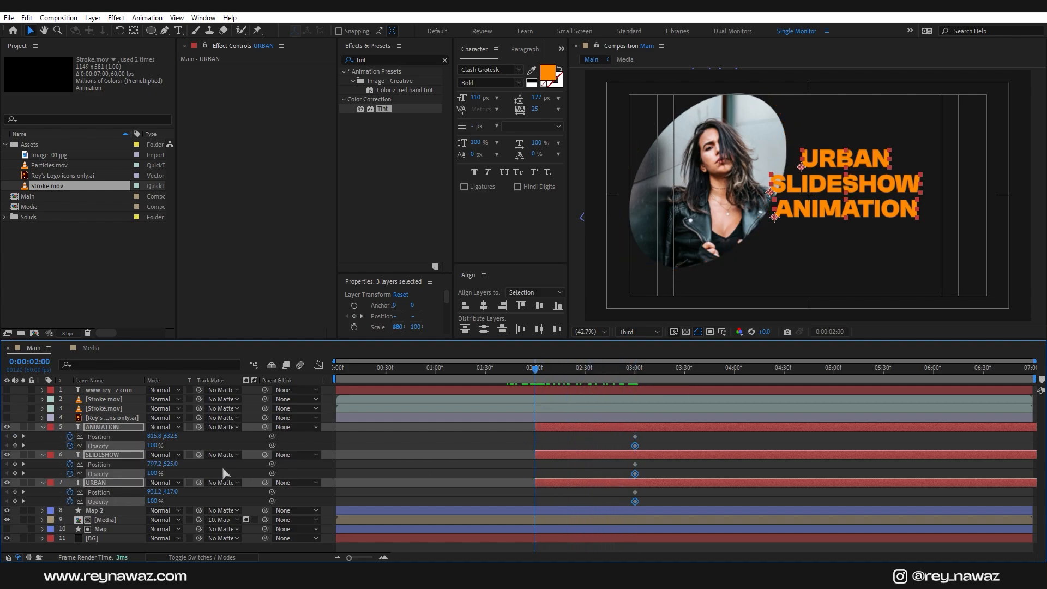
pyautogui.moveTo(175, 435); pyautogui.dragTo(75, 450)
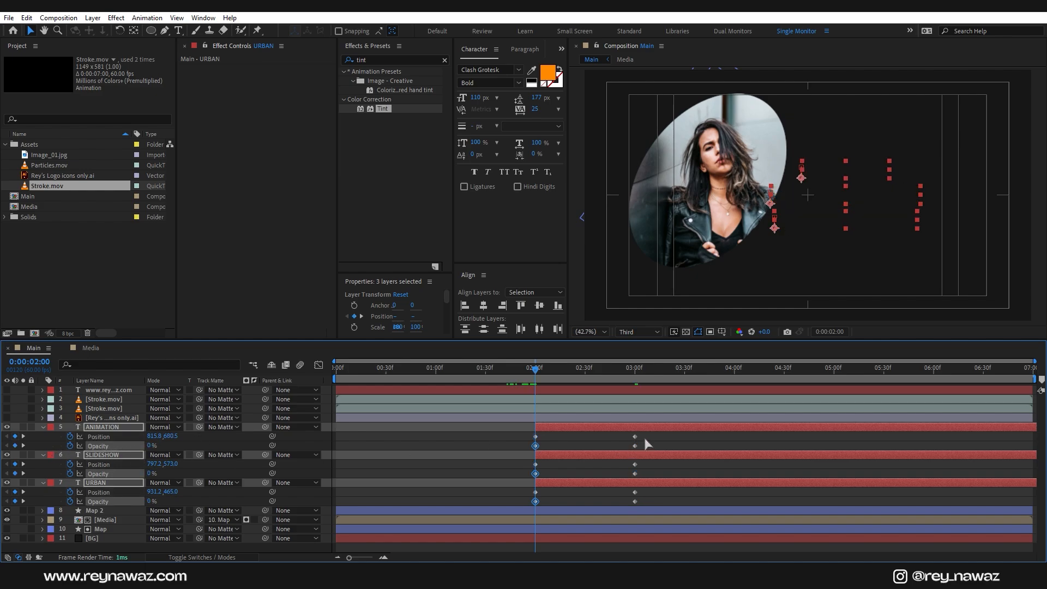
pyautogui.moveTo(650, 435); pyautogui.dragTo(626, 441)
pyautogui.moveTo(539, 513); pyautogui.dragTo(532, 510)
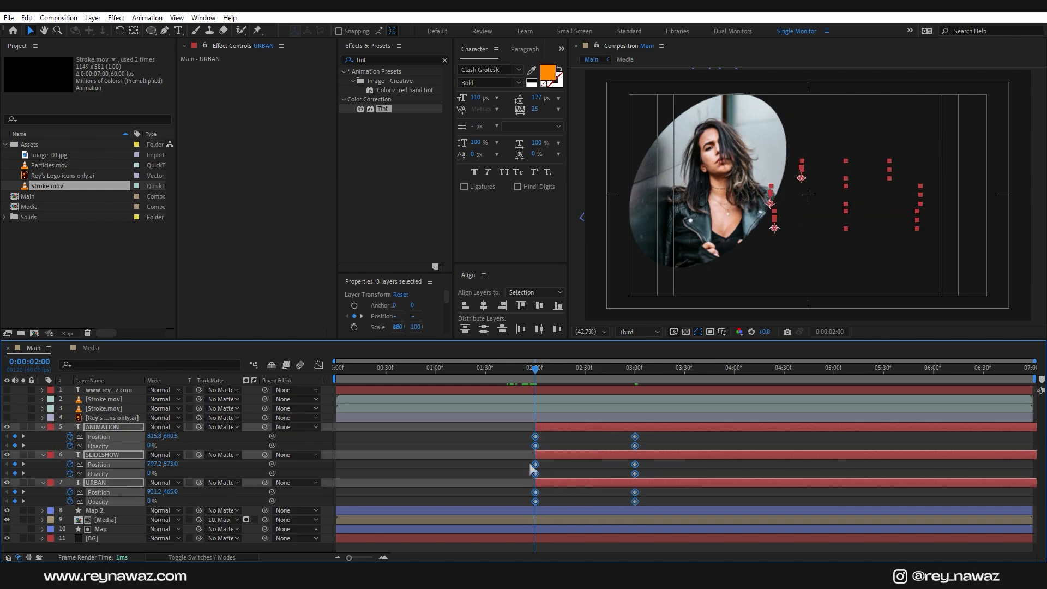
# Step: Apply Easy Ease to the title keyframes and steepen their speed curves in the Graph Editor
pyautogui.rightClick(537, 437)
pyautogui.moveTo(600, 427)
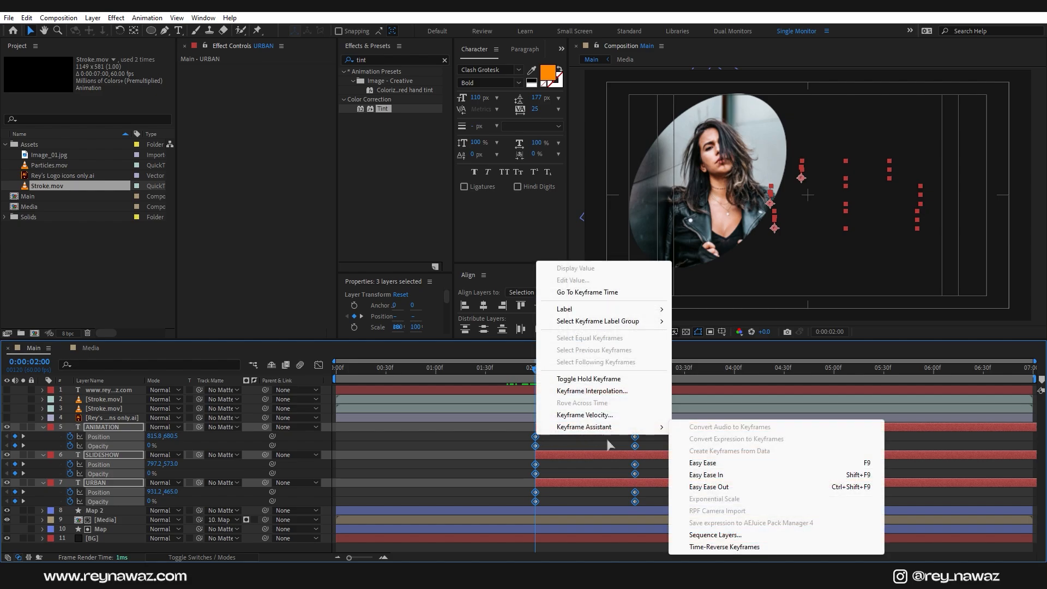
pyautogui.click(703, 468)
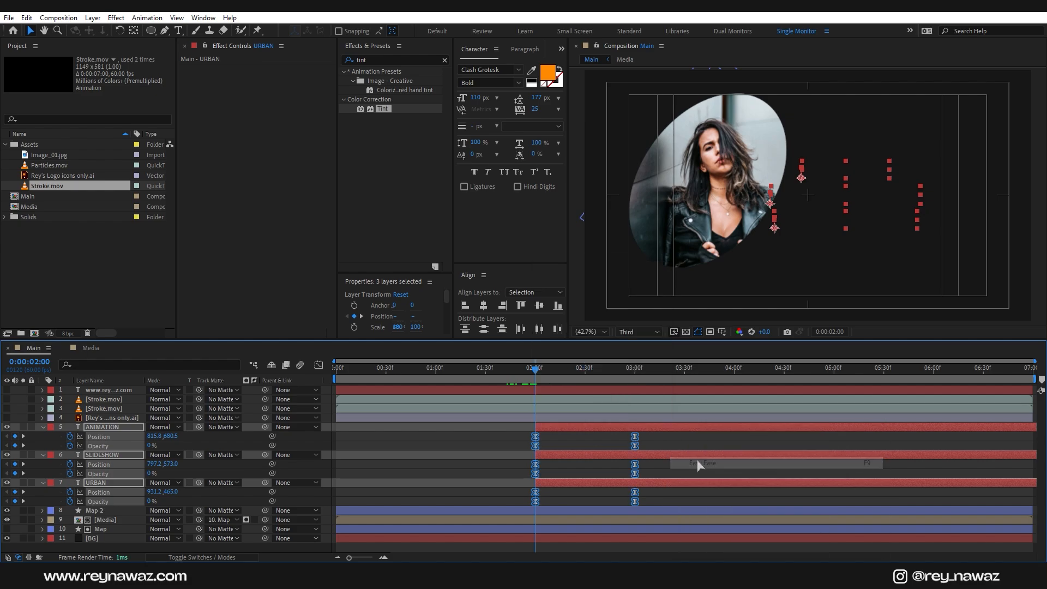
pyautogui.click(318, 365)
pyautogui.moveTo(651, 502); pyautogui.dragTo(600, 526)
pyautogui.click(318, 365)
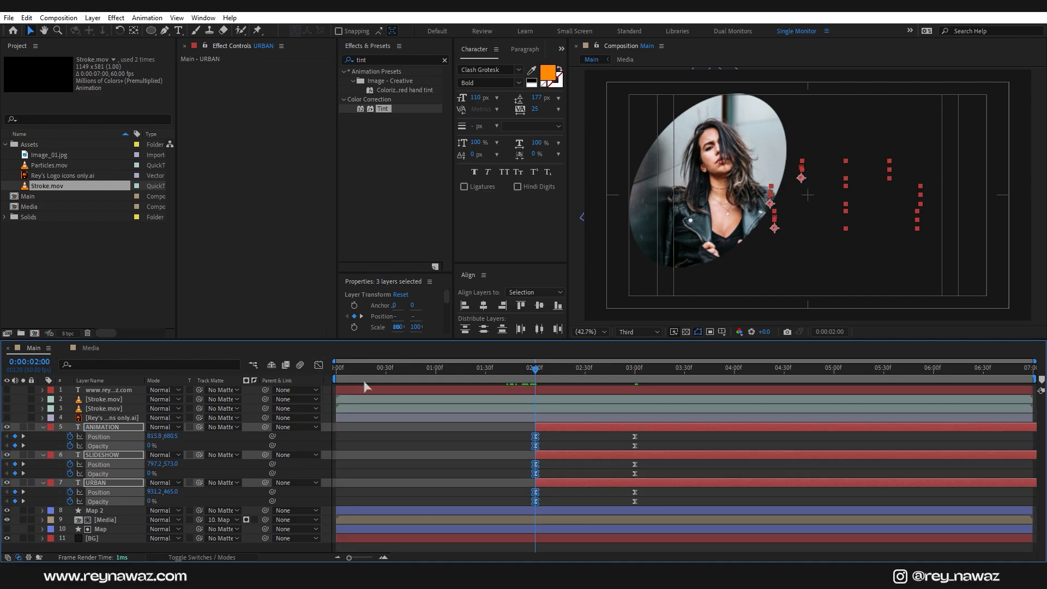
# Step: Delay the SLIDESHOW layer a few frames after URBAN and preview the staggered title
pyautogui.click(545, 458)
pyautogui.moveTo(544, 458); pyautogui.dragTo(549, 430)
pyautogui.press('space')
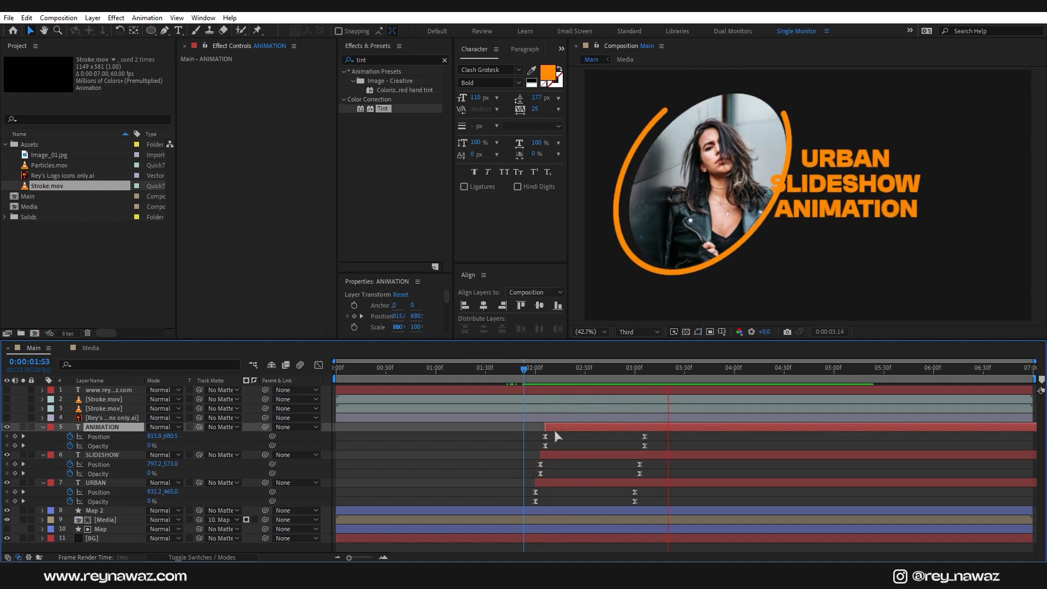
pyautogui.press('space')
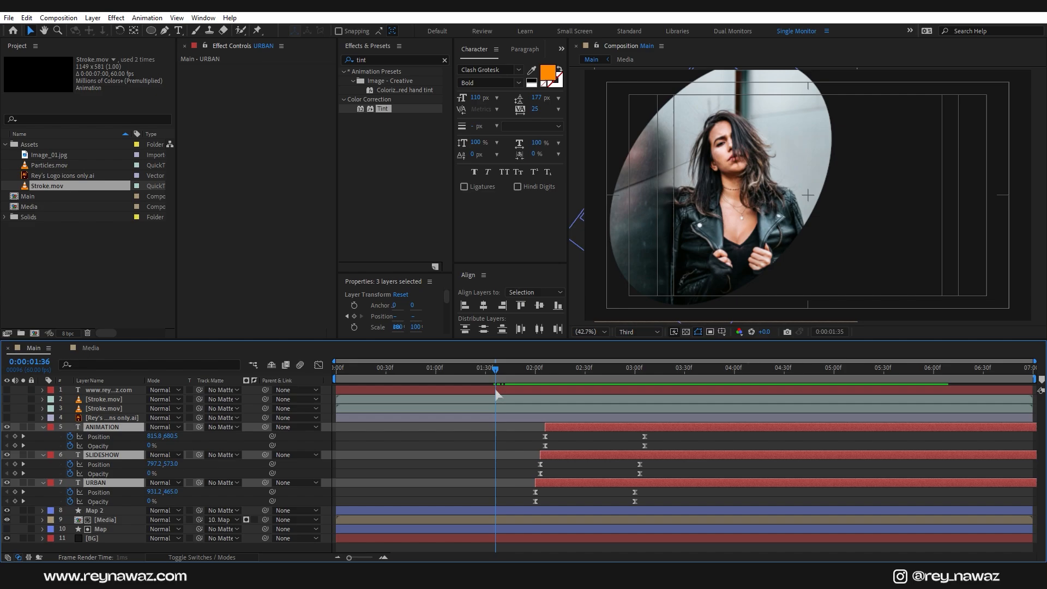
# Step: Shift the staggered title layers about 14 frames earlier to start at 1:46, then preview
pyautogui.moveTo(497, 394); pyautogui.dragTo(513, 394)
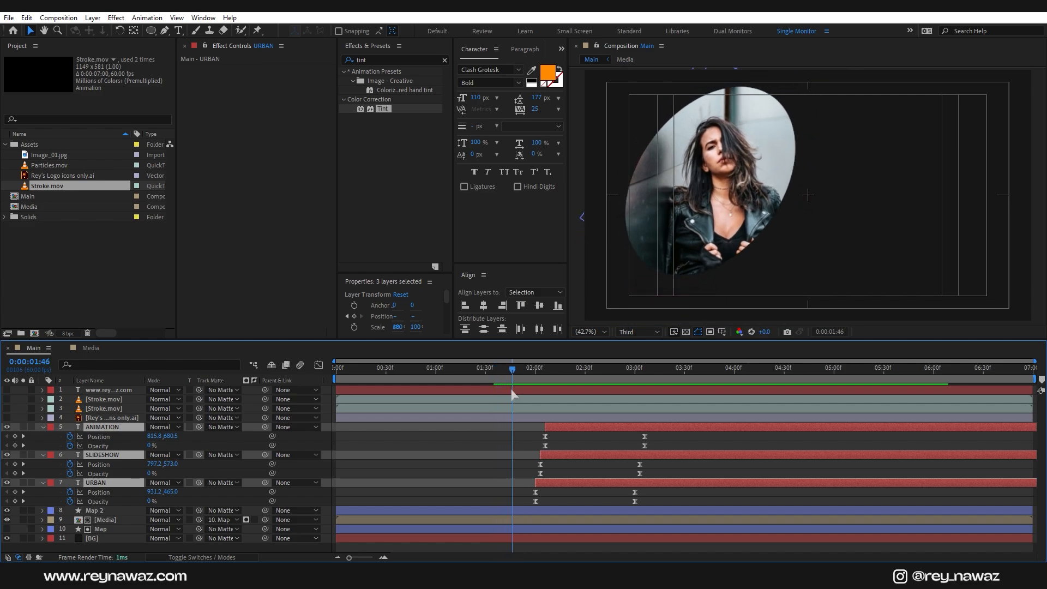
pyautogui.moveTo(561, 484); pyautogui.dragTo(538, 485)
pyautogui.press('space')
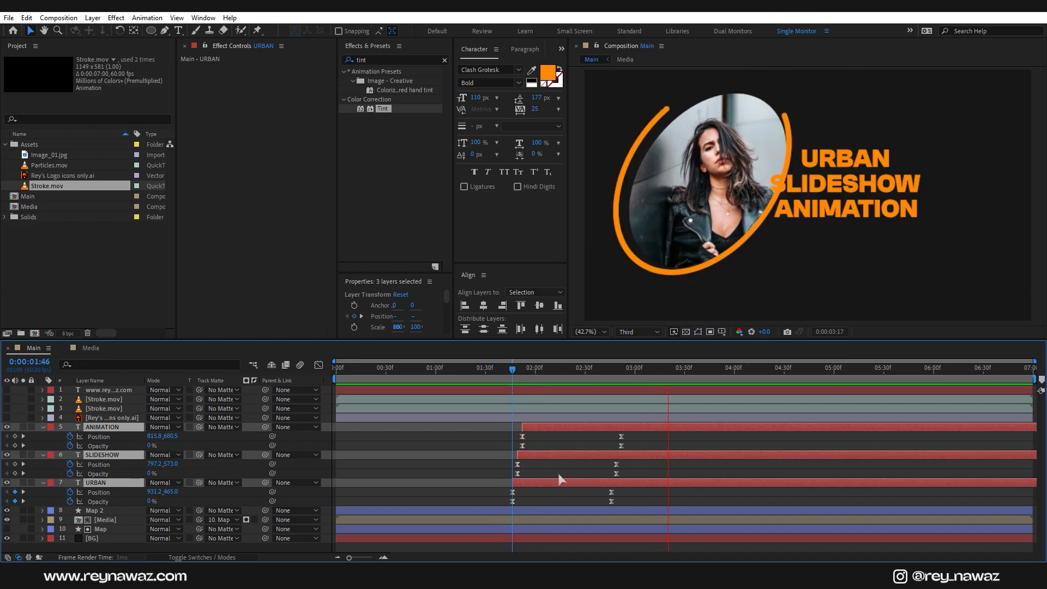
pyautogui.press('space')
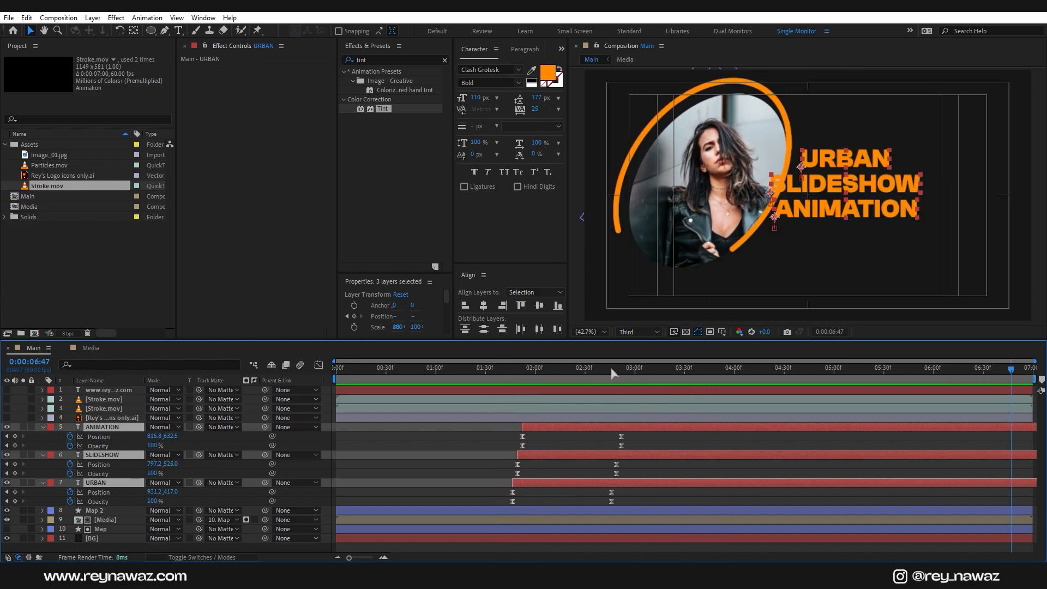
# Step: Preview the animation from 2:37, then select the logo layer
pyautogui.moveTo(586, 377); pyautogui.dragTo(597, 383)
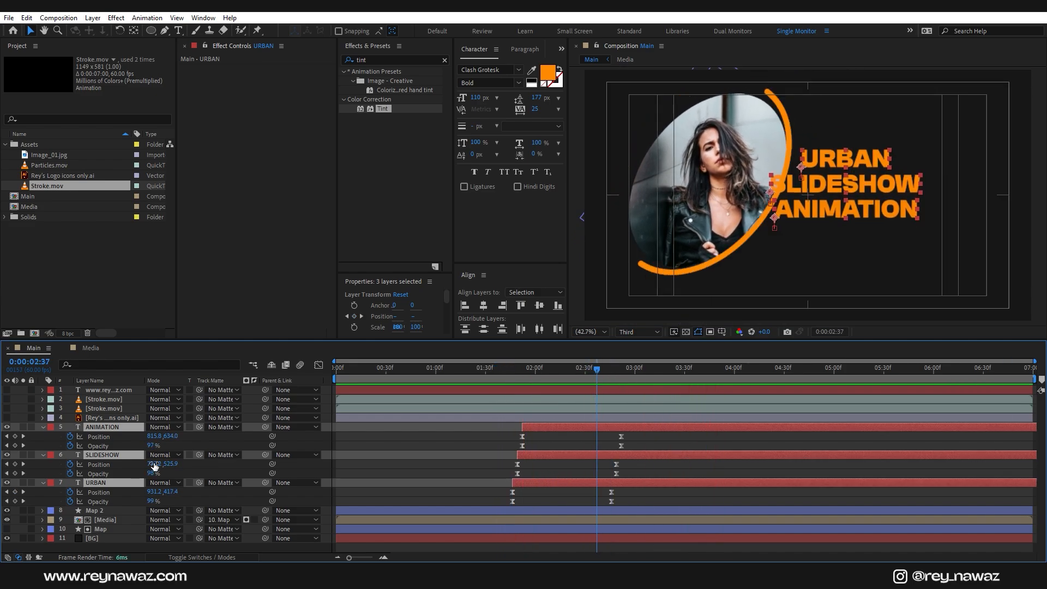
pyautogui.click(114, 512)
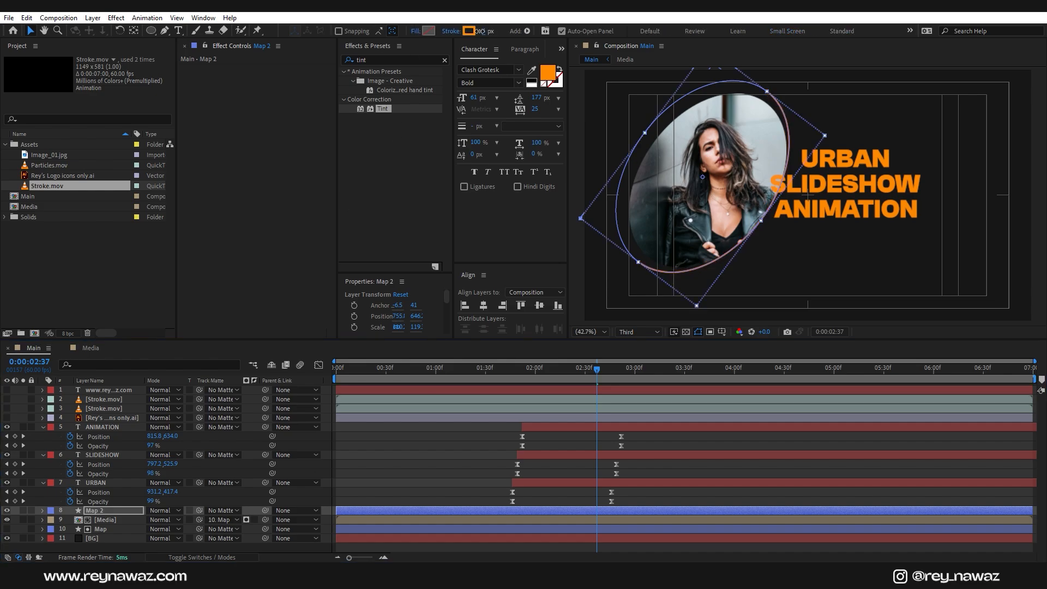
pyautogui.press('space')
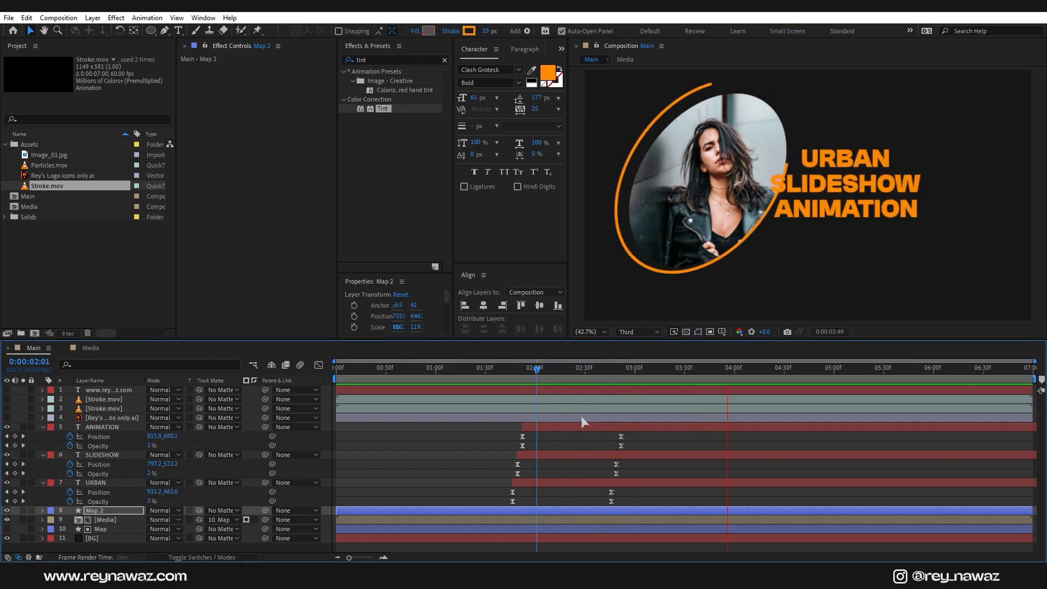
pyautogui.press('space')
pyautogui.click(124, 418)
# Step: Enable the logo, trim it to start at 1:31, and keyframe Scale from 0% to 64% at 2:30
pyautogui.click(6, 418)
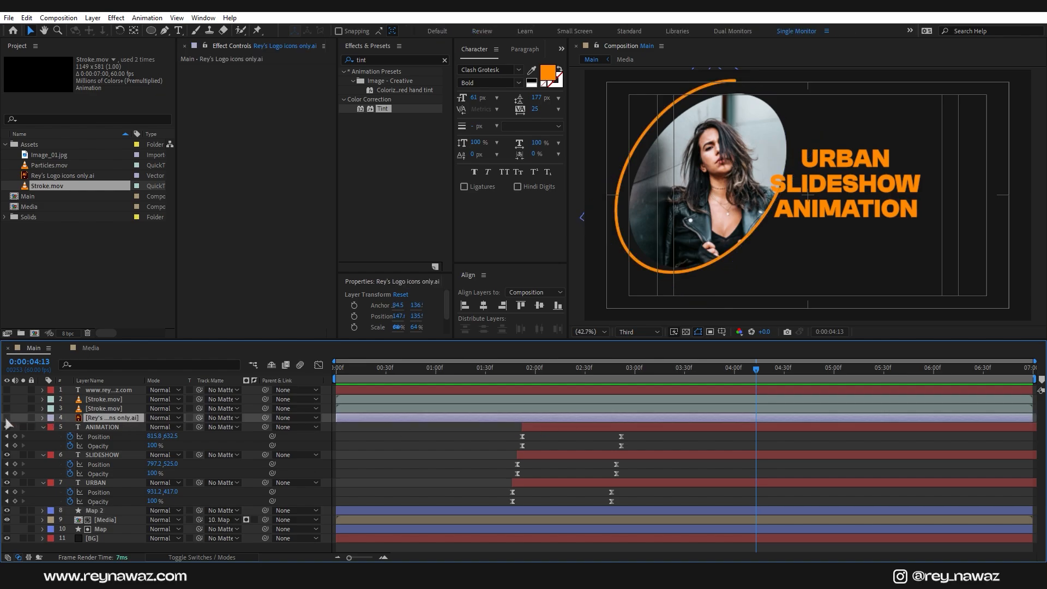
pyautogui.moveTo(546, 373); pyautogui.dragTo(488, 397)
pyautogui.hotkey('alt', '[')
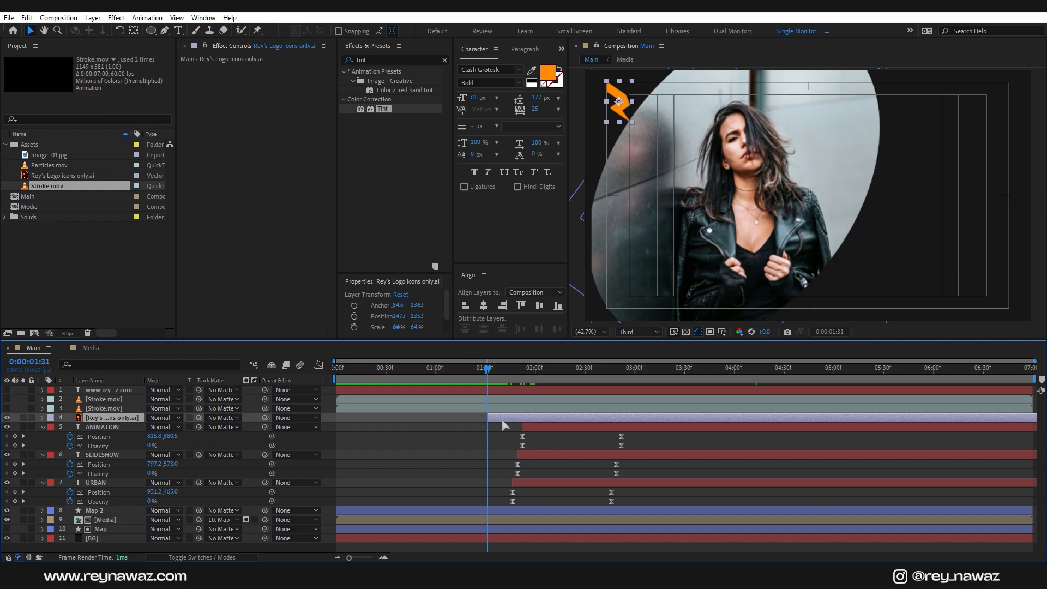
pyautogui.press('s')
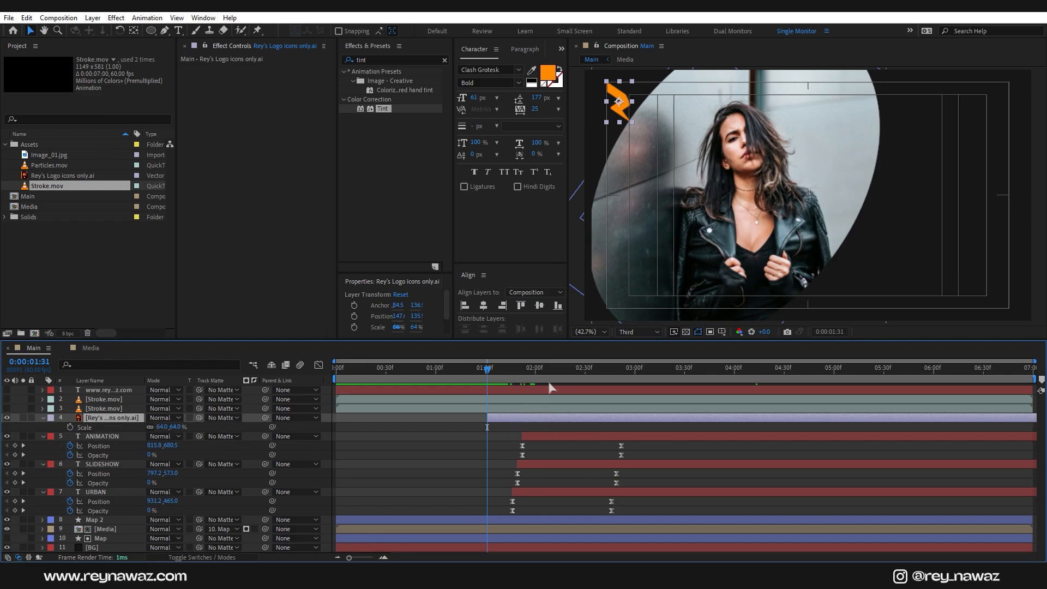
pyautogui.moveTo(492, 380); pyautogui.dragTo(586, 401)
pyautogui.click(69, 427)
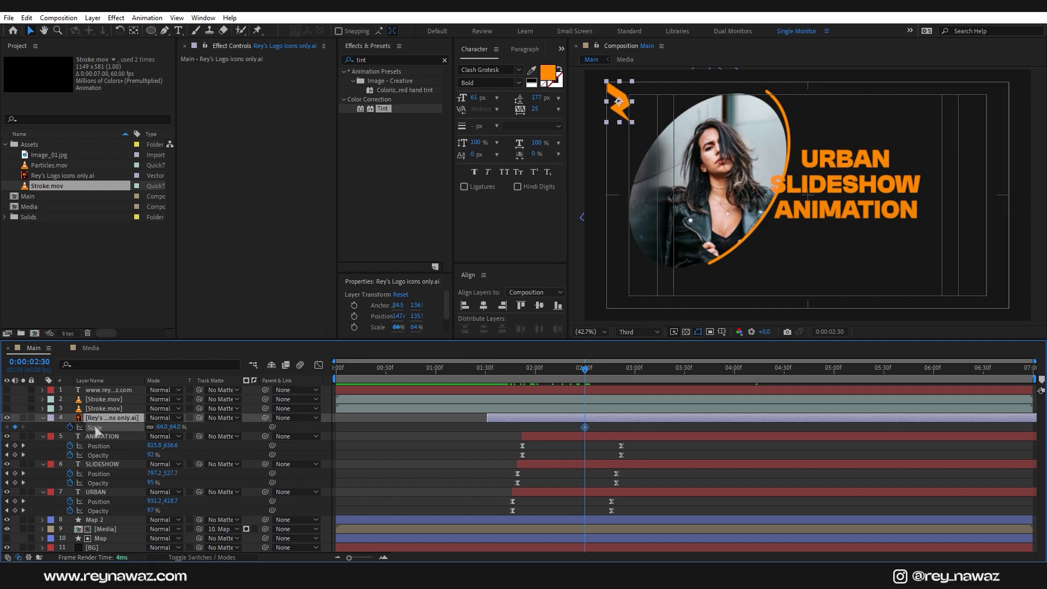
pyautogui.moveTo(526, 372); pyautogui.dragTo(487, 437)
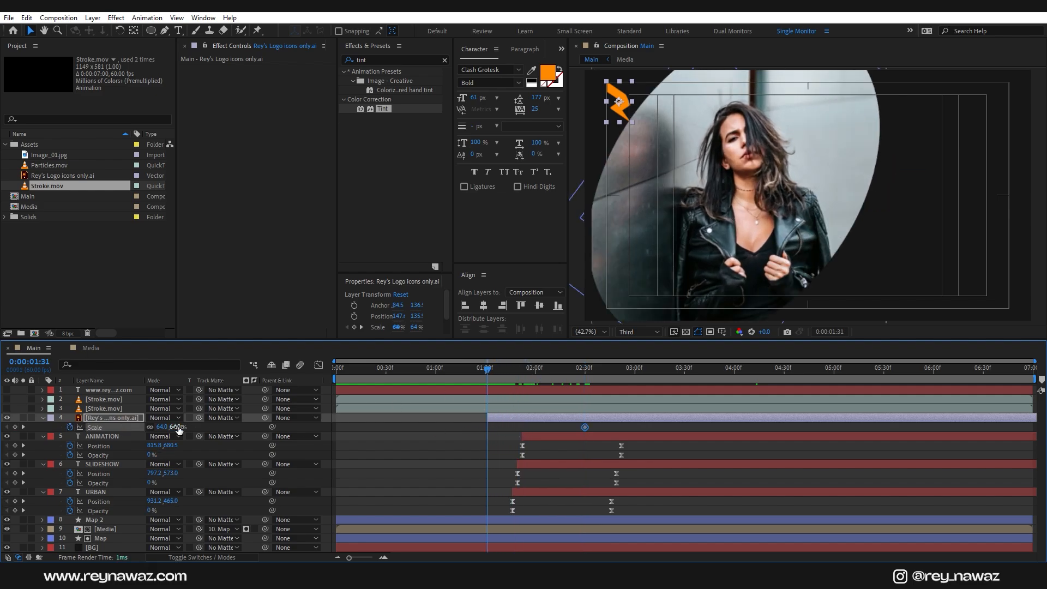
pyautogui.press('Return')
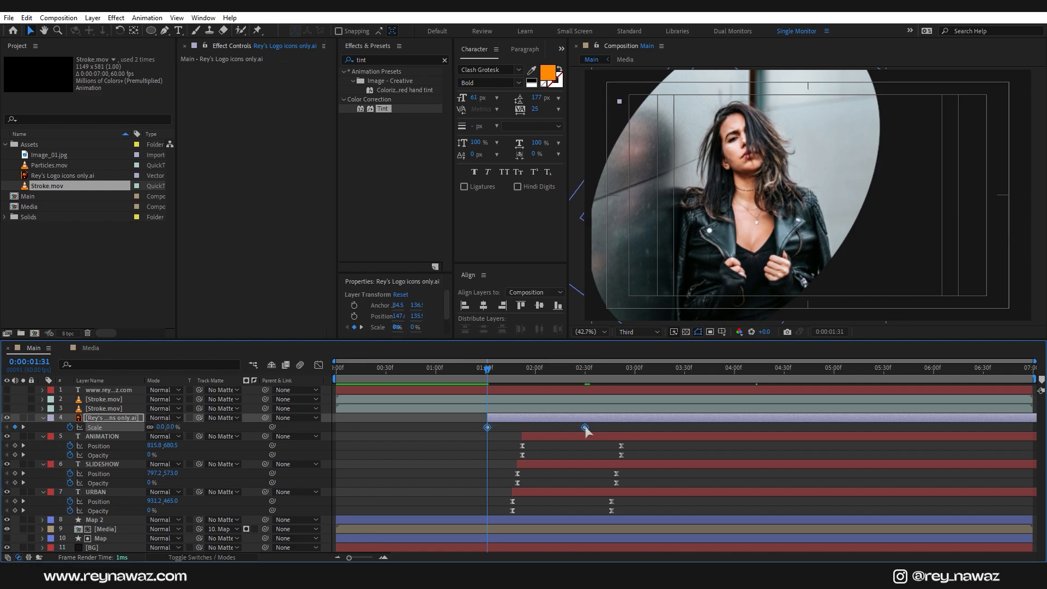
# Step: Easy Ease the logo scale keyframes and raise their influence in the Graph Editor
pyautogui.rightClick(585, 430)
pyautogui.moveTo(633, 420)
pyautogui.click(752, 451)
pyautogui.click(321, 366)
pyautogui.moveTo(610, 512); pyautogui.dragTo(548, 527)
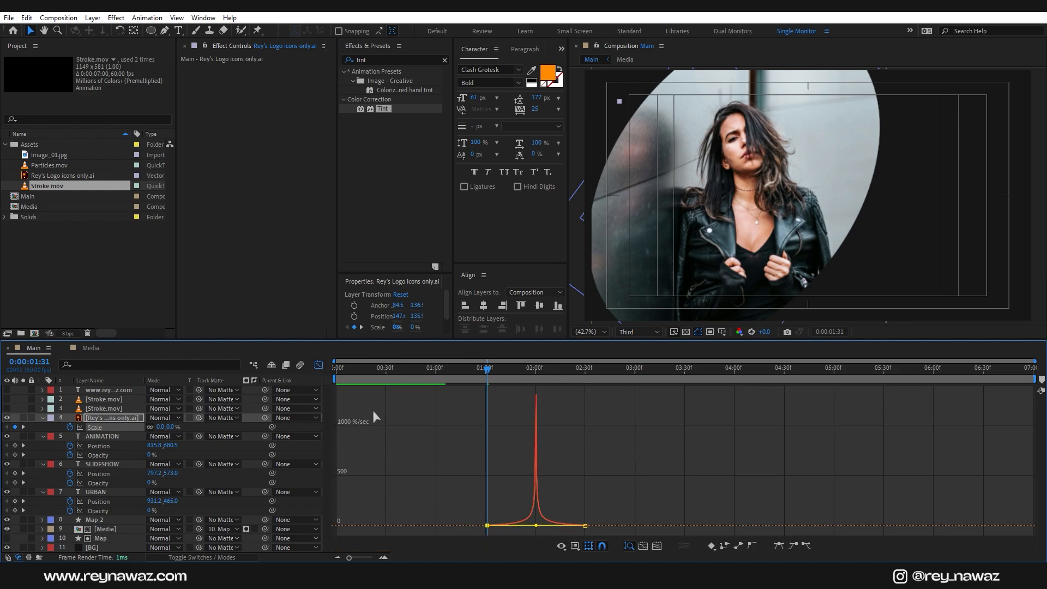
pyautogui.click(319, 365)
# Step: Return to 1:30 and make both Stroke.mov layers visible
pyautogui.moveTo(487, 369); pyautogui.dragTo(485, 386)
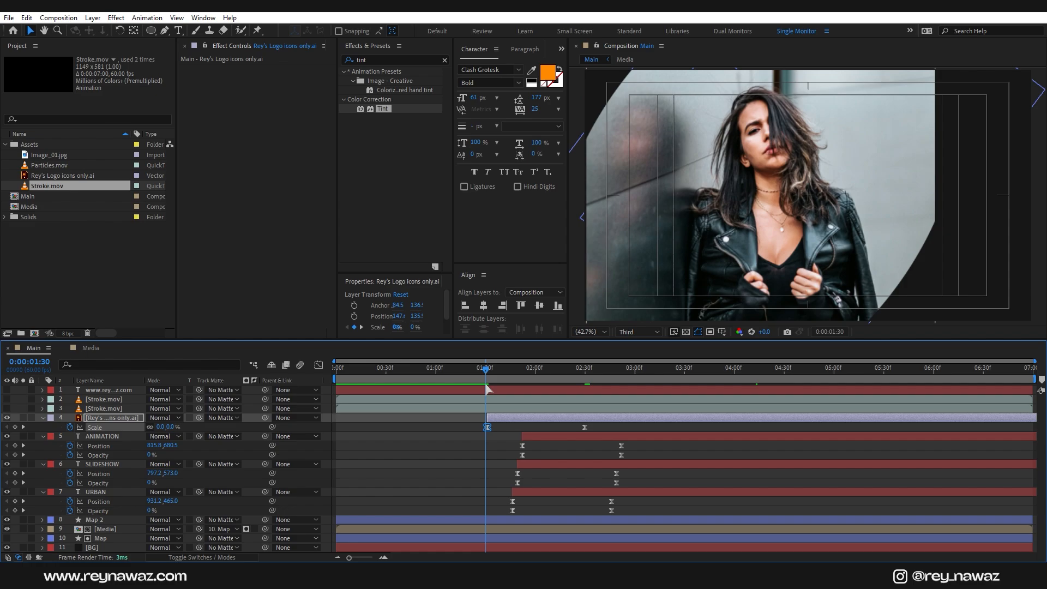
pyautogui.click(121, 409)
pyautogui.keyDown('shift'); pyautogui.click(121, 402); pyautogui.keyUp('shift')
pyautogui.click(7, 409)
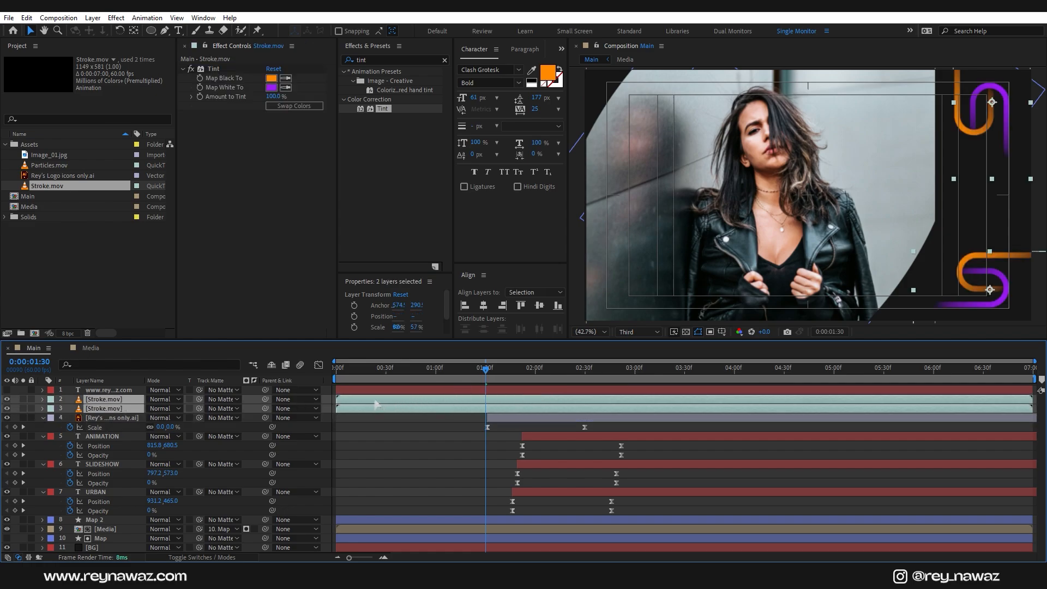
# Step: Move both Stroke.mov layers to start at 1:30 and preview the result
pyautogui.moveTo(377, 405)
pyautogui.mouseDown()
pyautogui.moveTo(519, 406)
pyautogui.moveTo(526, 418)
pyautogui.mouseUp()
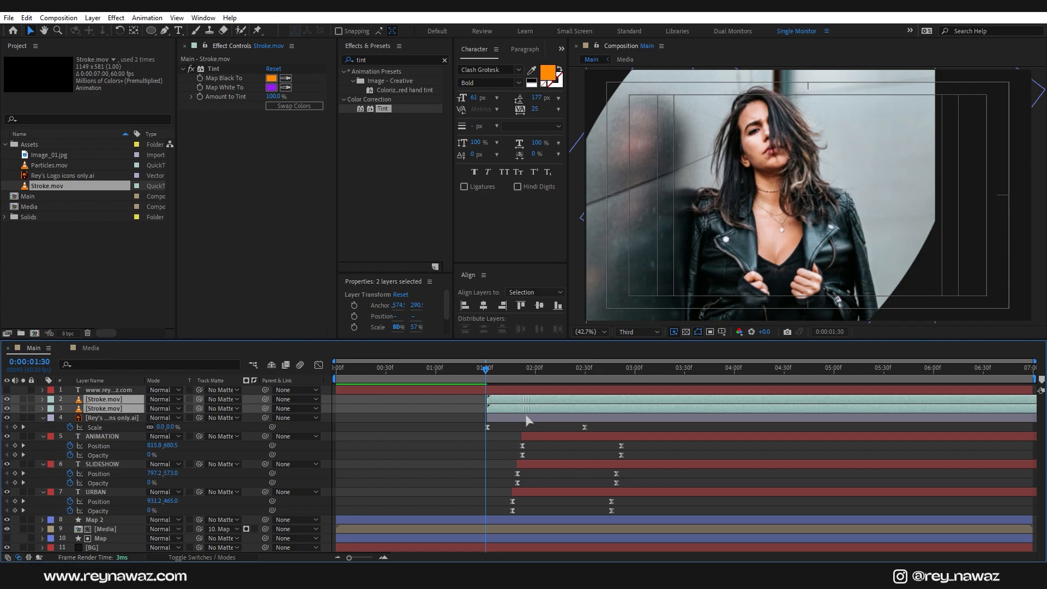
pyautogui.press('space')
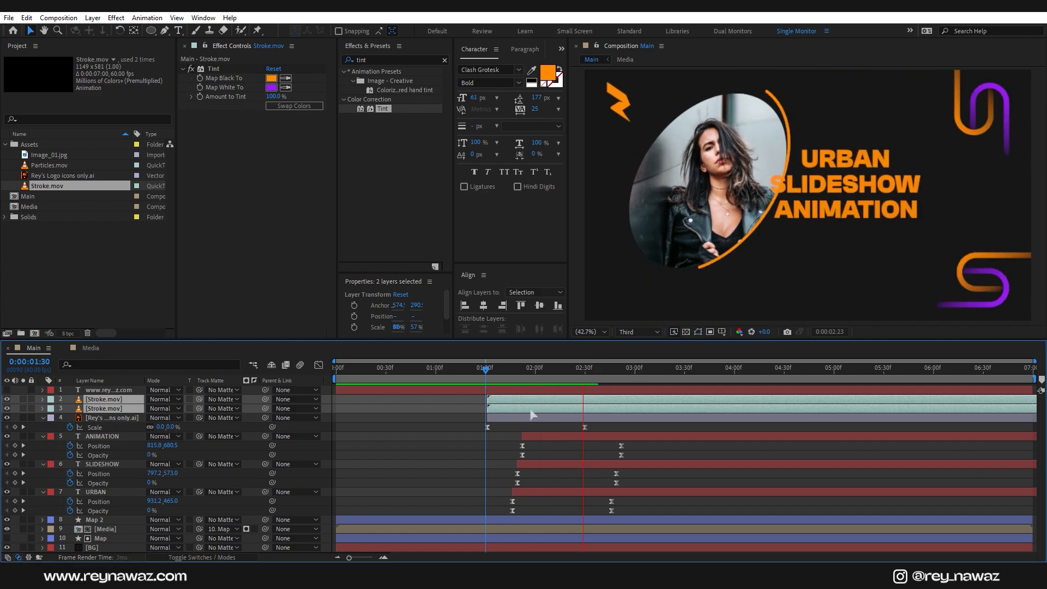
pyautogui.press('space')
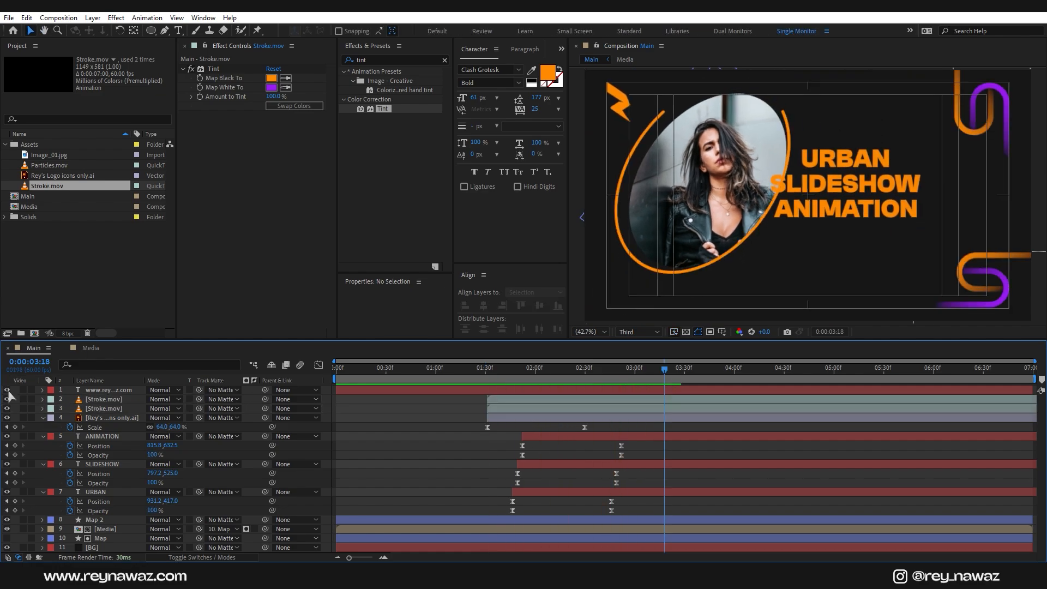
pyautogui.click(7, 391)
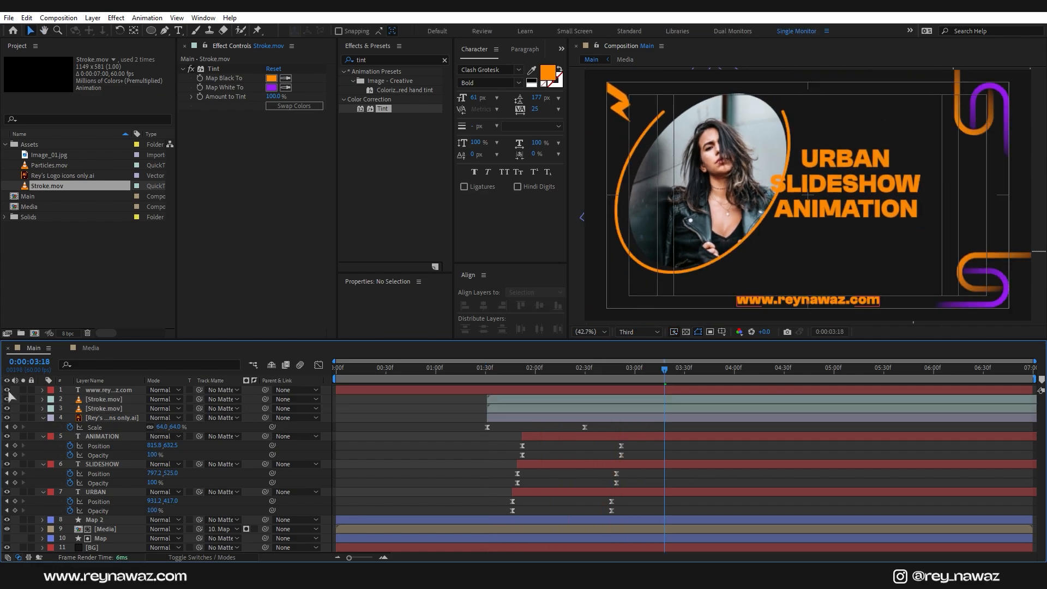
pyautogui.moveTo(485, 370); pyautogui.dragTo(487, 409)
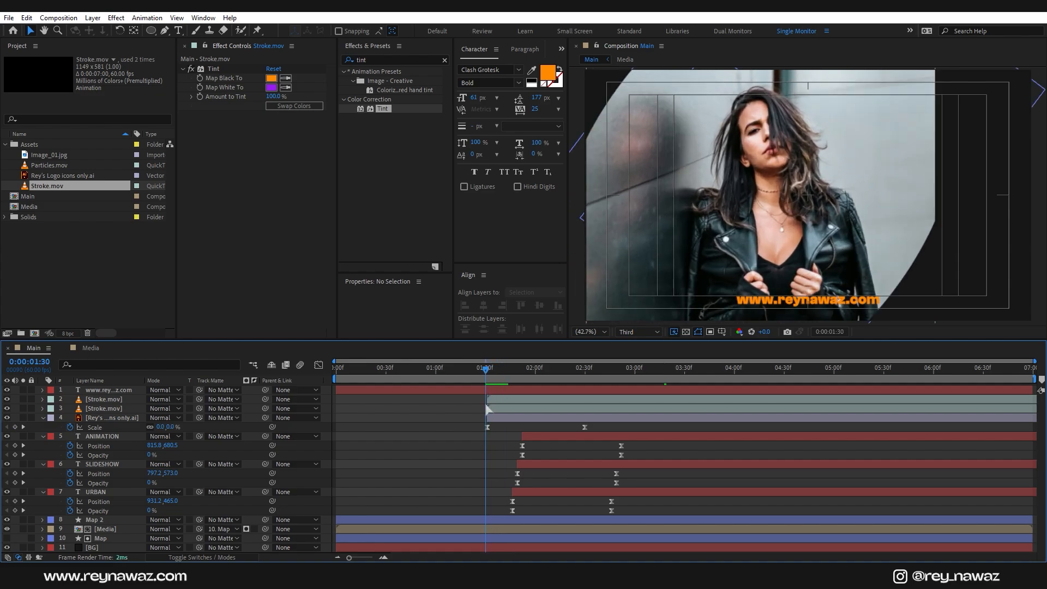
pyautogui.click(428, 391)
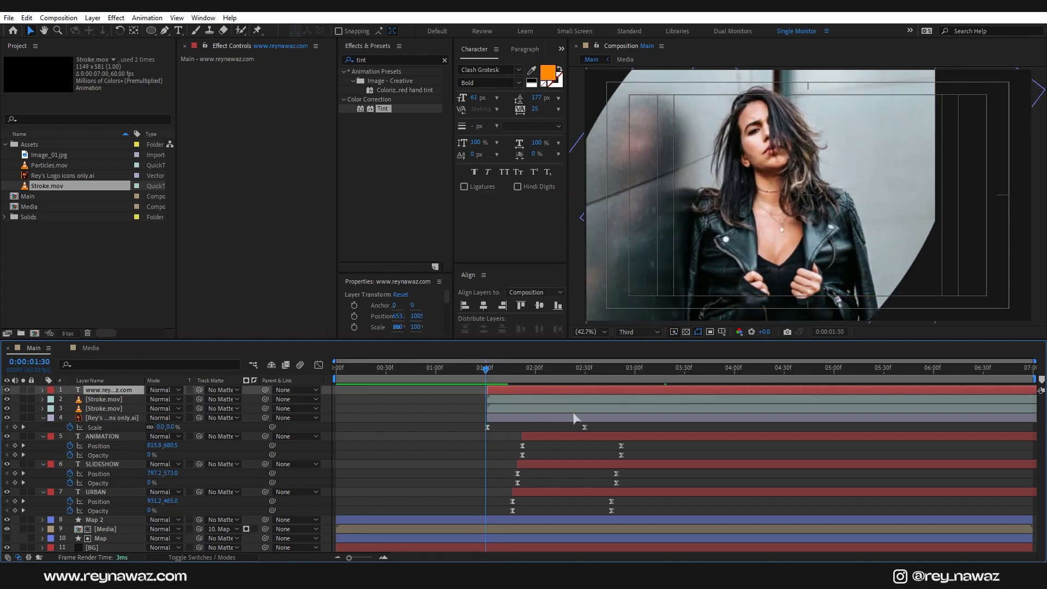
# Step: Keyframe the website text's Position at 2:31, then push it below the frame (Y 1130.2) at 1:31
pyautogui.press('p')
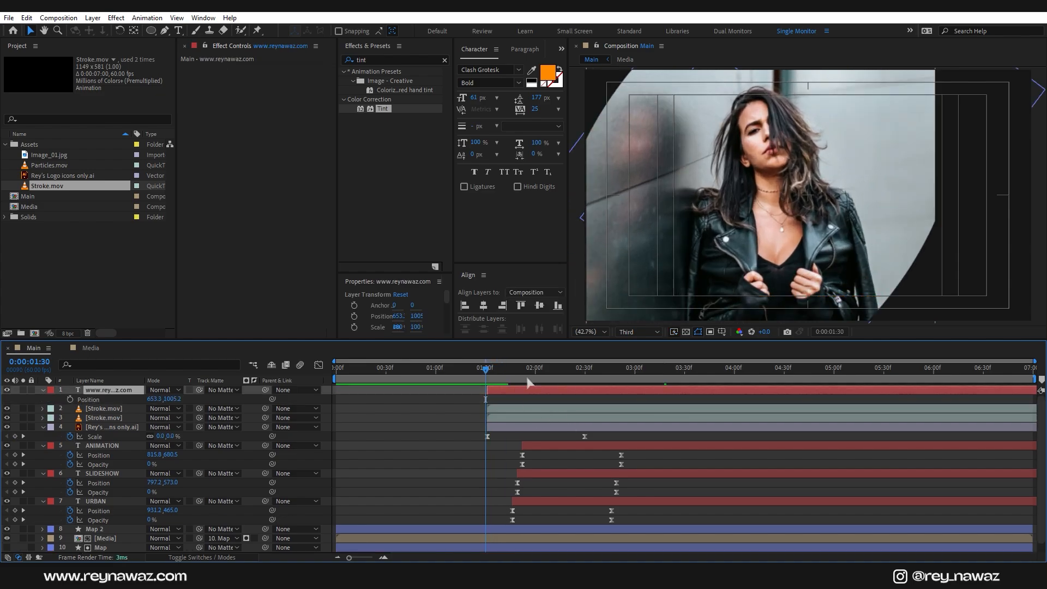
pyautogui.click(585, 380)
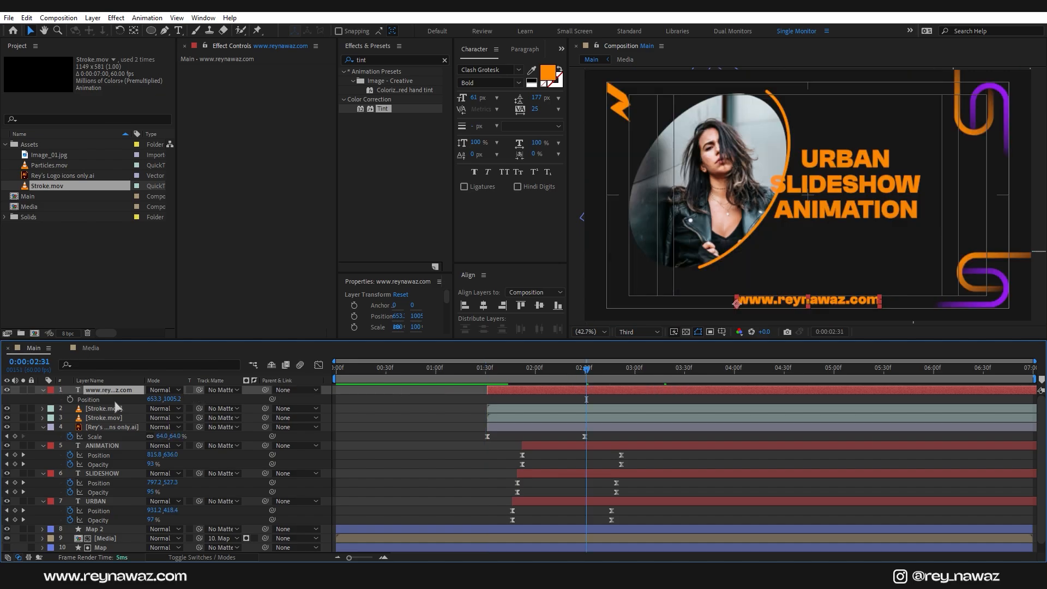
pyautogui.click(70, 399)
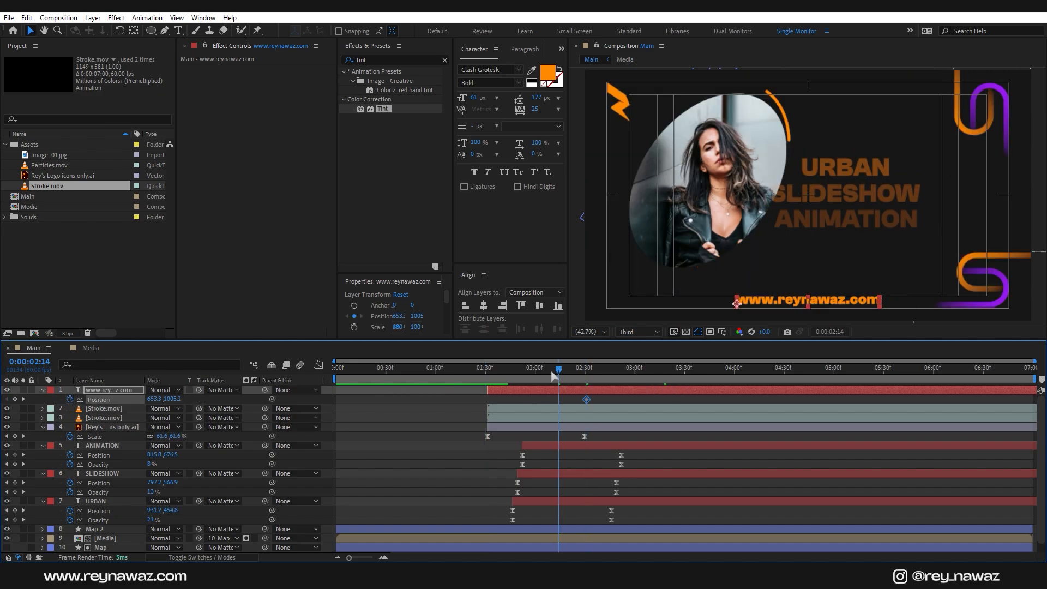
pyautogui.press('i')
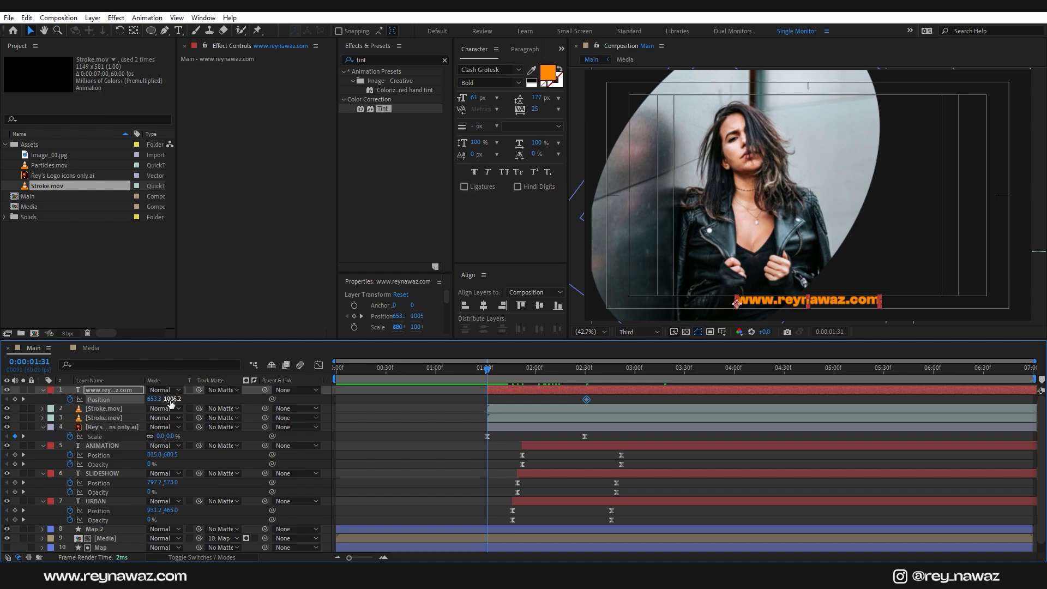
pyautogui.moveTo(171, 399); pyautogui.dragTo(240, 399)
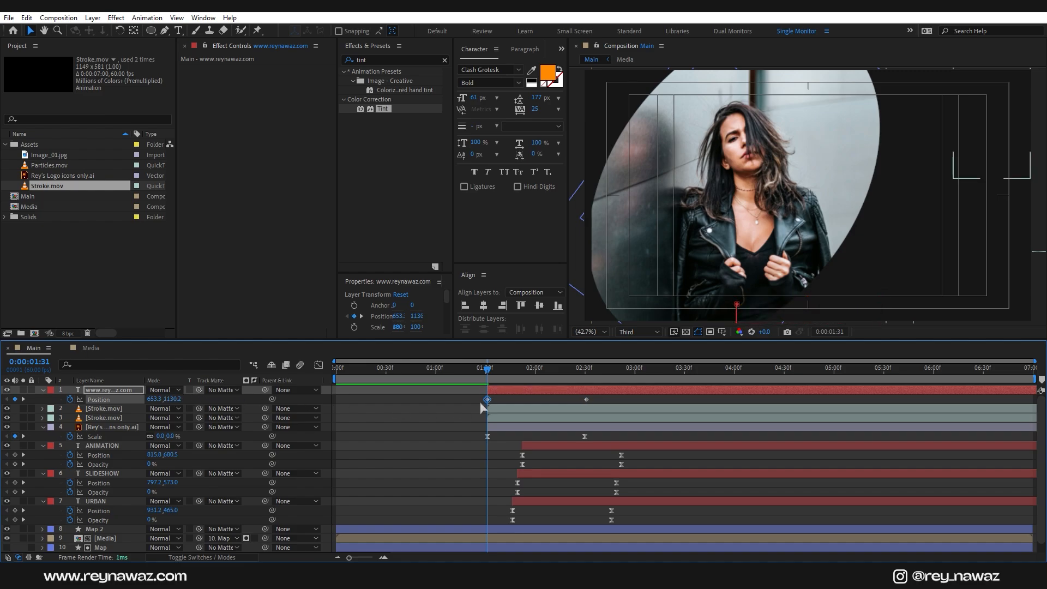
# Step: Easy Ease both website text position keyframes and sharpen the landing ease to about 86% influence
pyautogui.moveTo(602, 405); pyautogui.dragTo(463, 398)
pyautogui.rightClick(489, 404)
pyautogui.moveTo(595, 392)
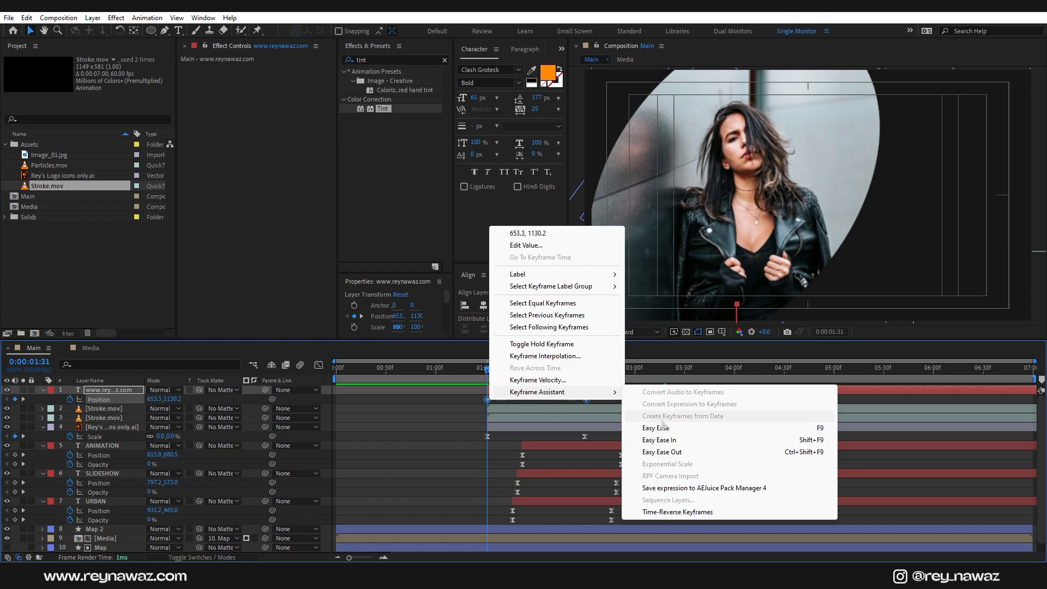
pyautogui.click(662, 429)
pyautogui.click(318, 365)
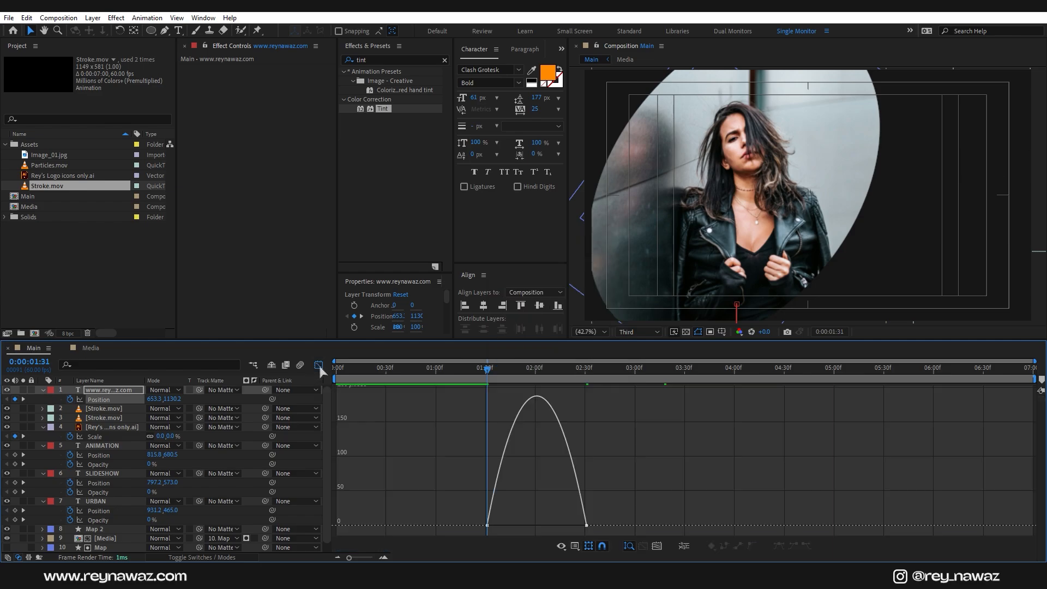
pyautogui.moveTo(604, 510); pyautogui.dragTo(537, 525)
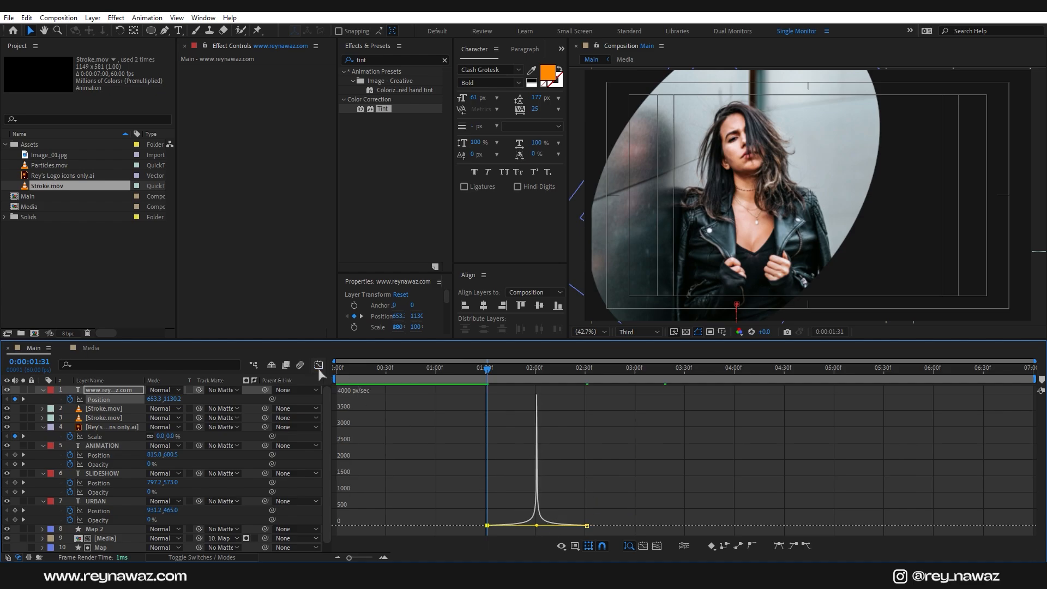
pyautogui.click(319, 366)
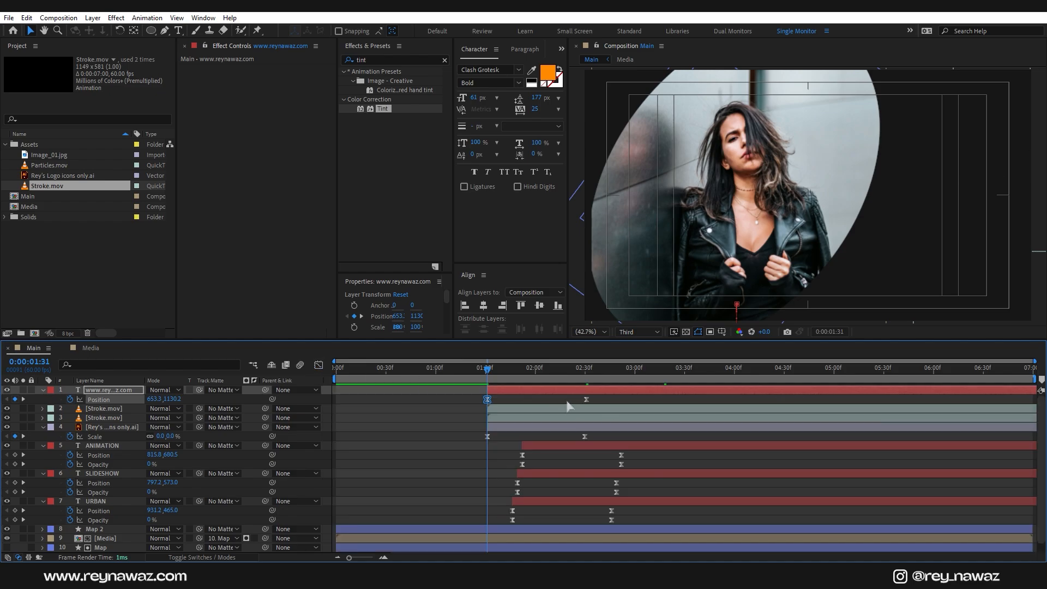
pyautogui.click(53, 165)
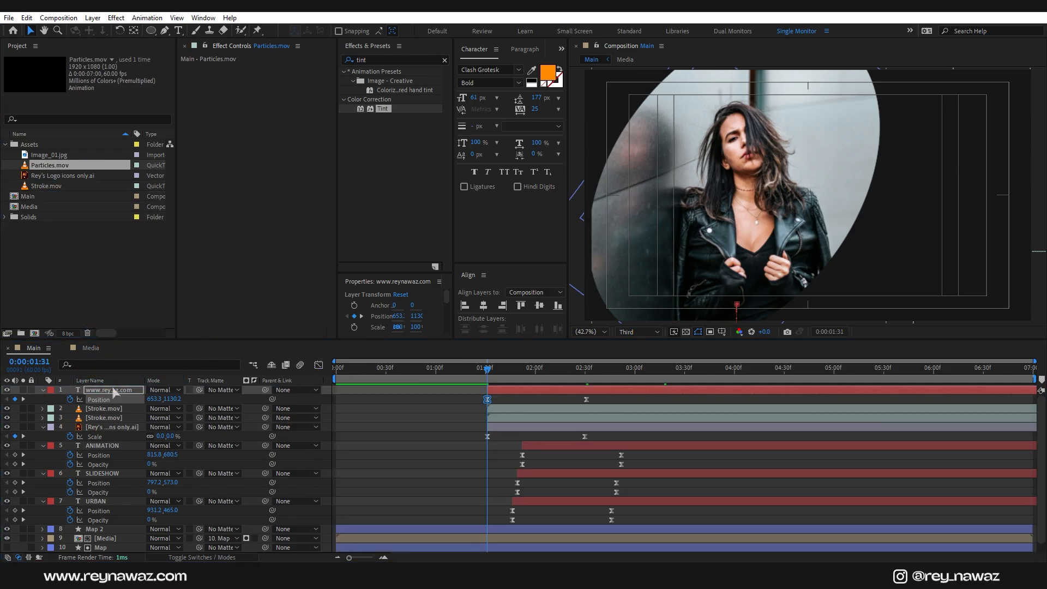
# Step: Place Particles.mov as the top layer with its blend mode set to Add
pyautogui.moveTo(114, 391); pyautogui.dragTo(115, 390)
pyautogui.click(160, 390)
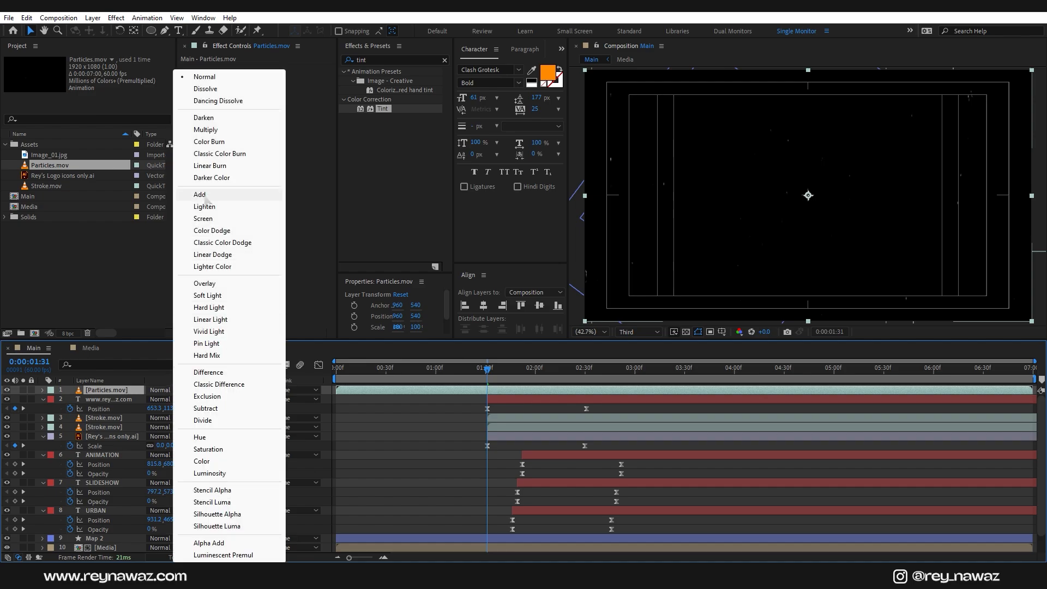
pyautogui.click(206, 195)
# Step: Collapse all layer properties, return to the composition start, and deselect all layers
pyautogui.hotkey('ctrl', 'a')
pyautogui.press('u')
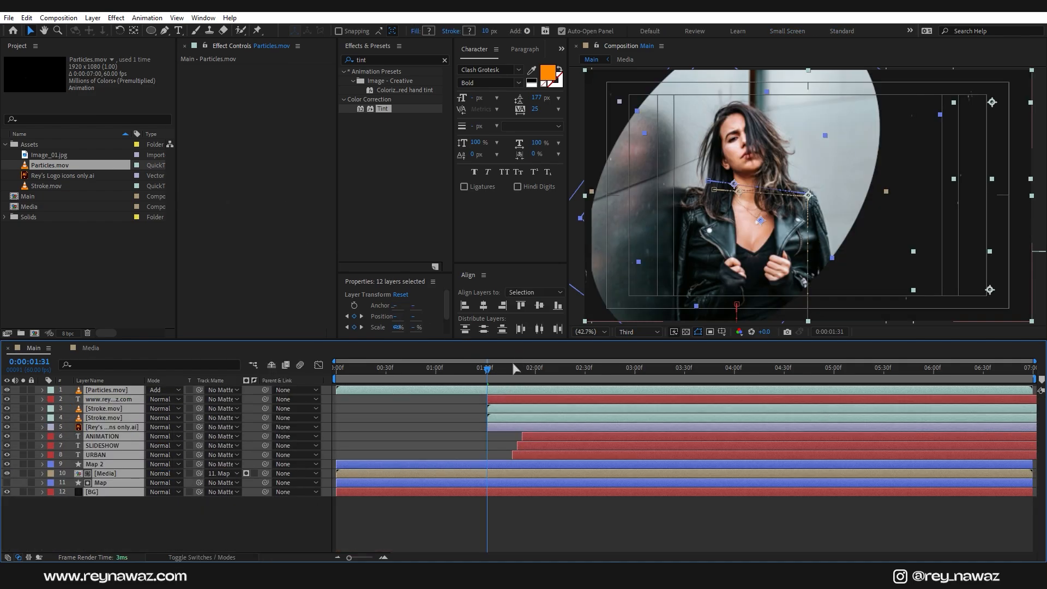
pyautogui.press('Home')
pyautogui.click(368, 529)
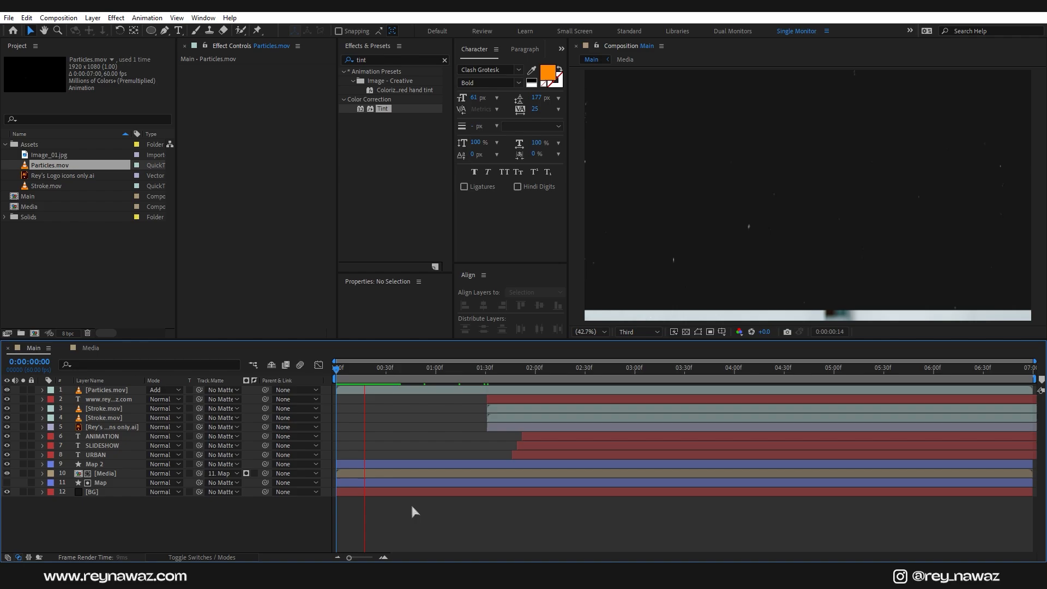